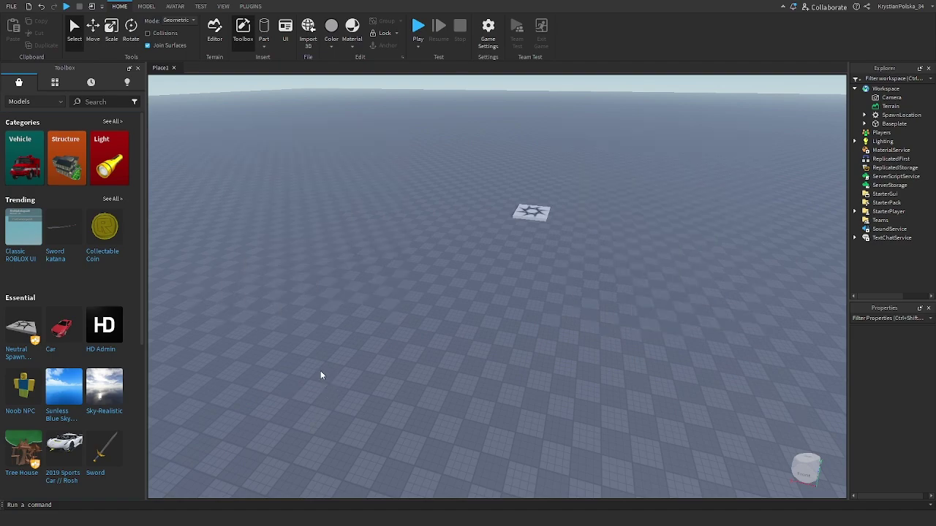
- Insert a character rig with the Rig Builder and reposition it on the baseplate
right_drag(327, 329, 328, 331)
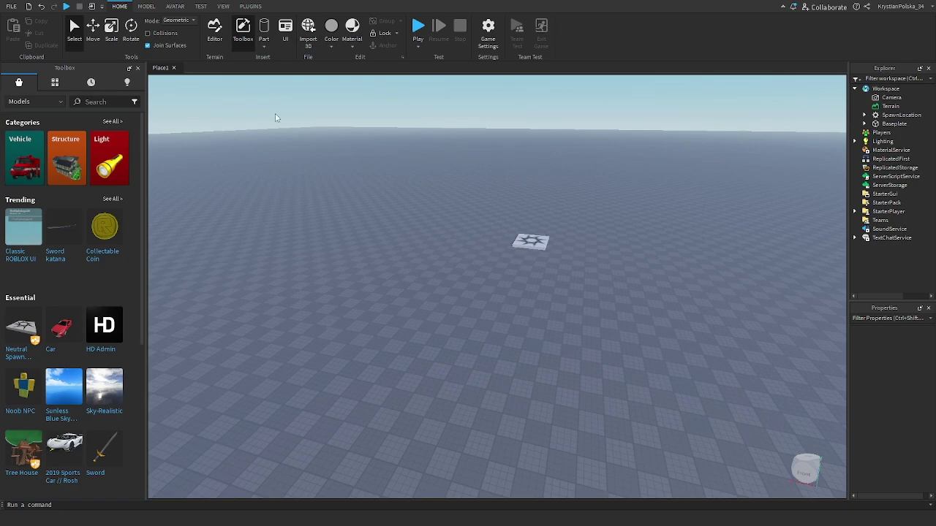
click(176, 7)
right_drag(347, 183, 348, 183)
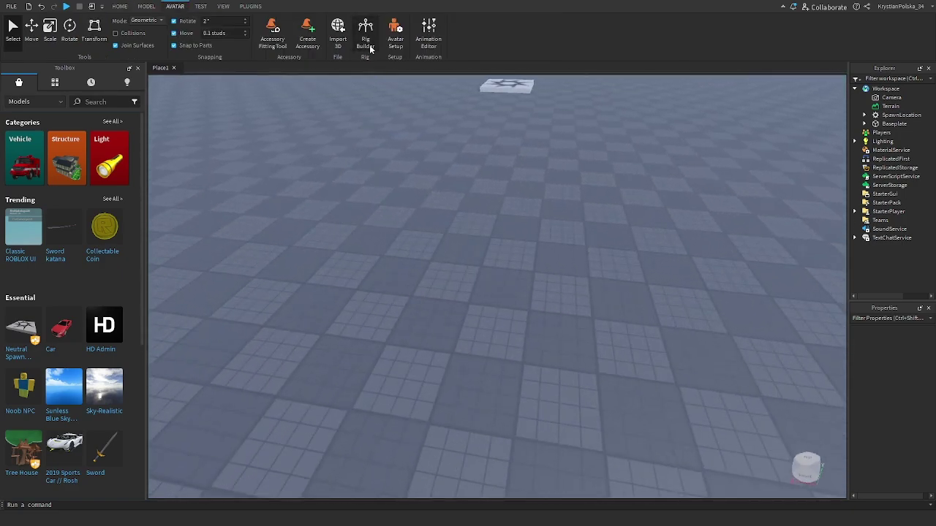
click(369, 47)
click(464, 345)
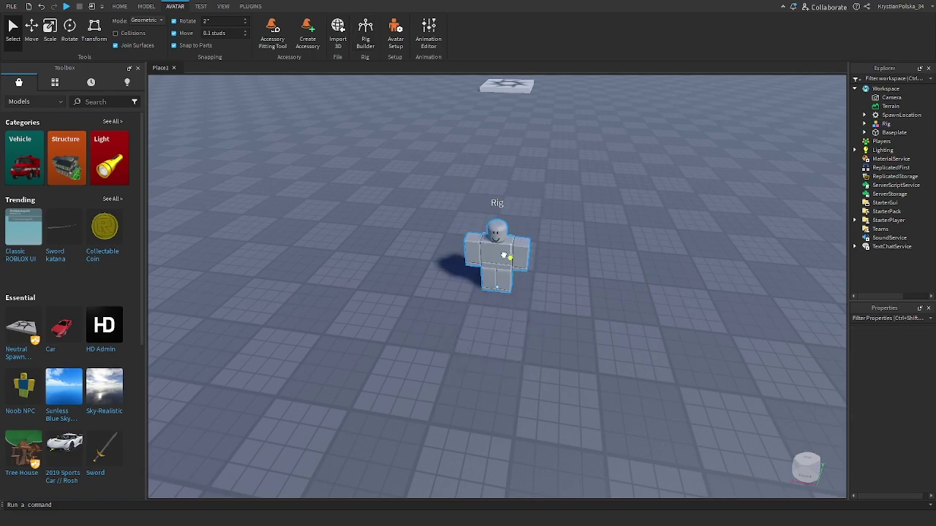
drag(504, 255, 452, 196)
click(413, 322)
- Insert a block part and place it on the baseplate in front of the rig
right_drag(411, 323, 406, 325)
scroll(405, 325, up, 2)
scroll(405, 324, down, 2)
click(117, 5)
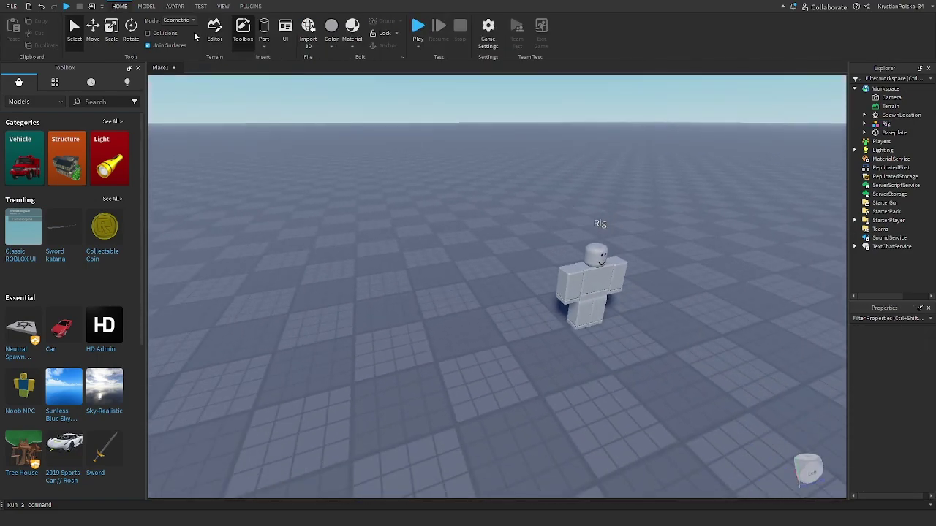
click(264, 45)
click(270, 64)
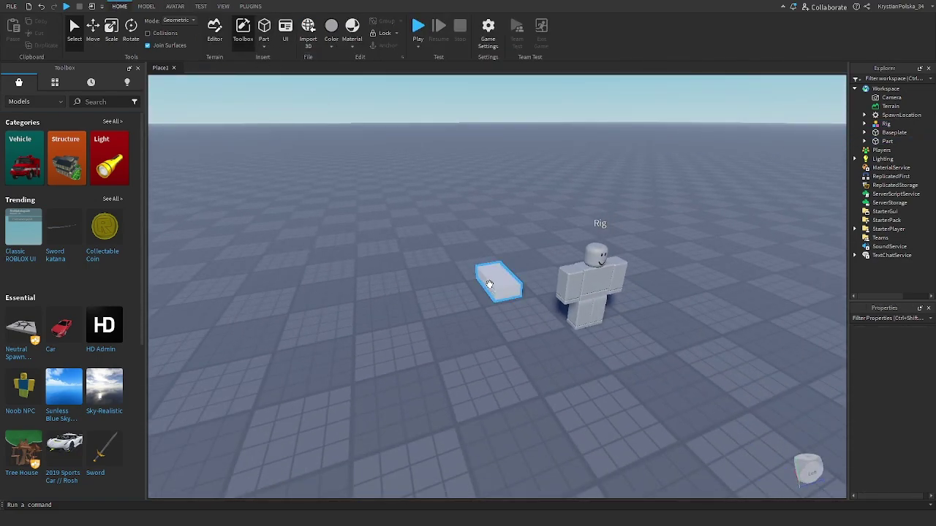
drag(489, 284, 465, 389)
click(435, 317)
right_drag(436, 315, 436, 319)
scroll(436, 319, up, 2)
drag(486, 349, 529, 339)
- Scale the new part down to a smaller box shape near the rig's feet
click(117, 30)
key(d)
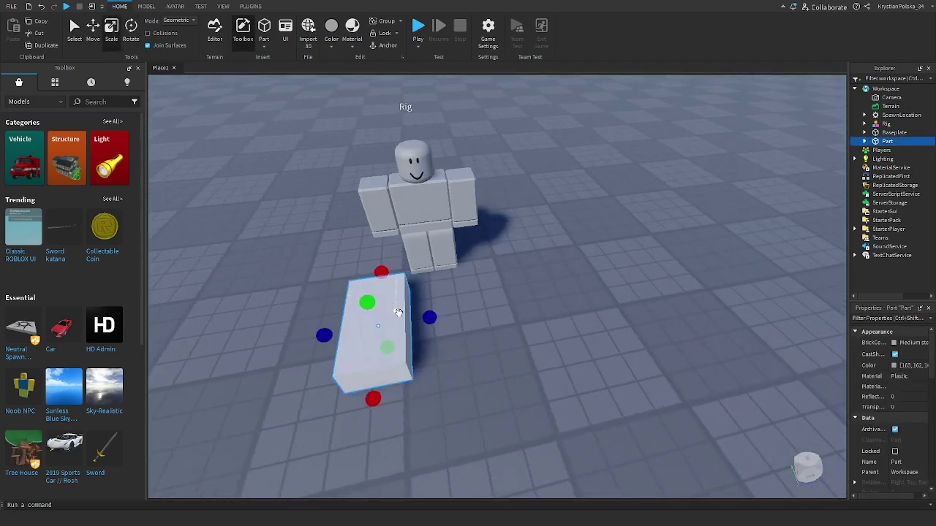
drag(426, 320, 407, 322)
drag(376, 273, 373, 298)
drag(384, 347, 412, 338)
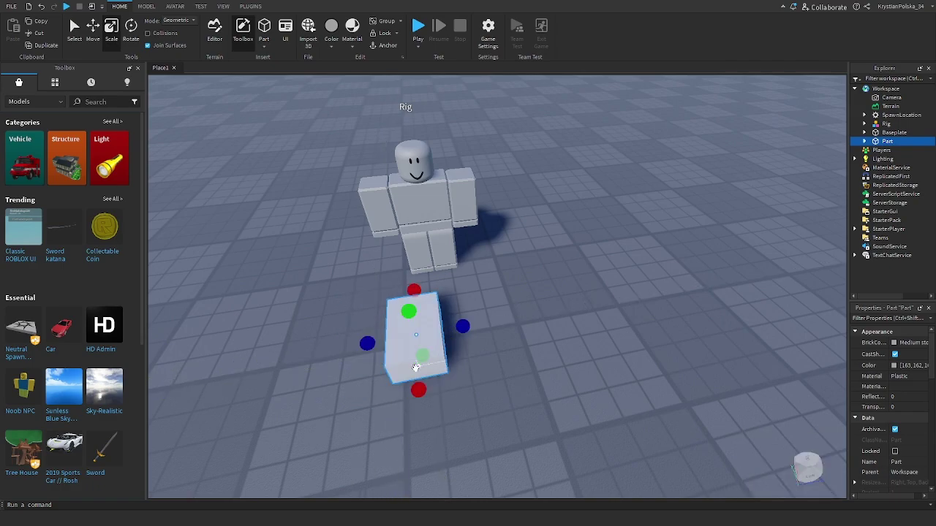
drag(418, 389, 419, 412)
- Set the part's colour to Bright orange and its material to Snow
click(891, 344)
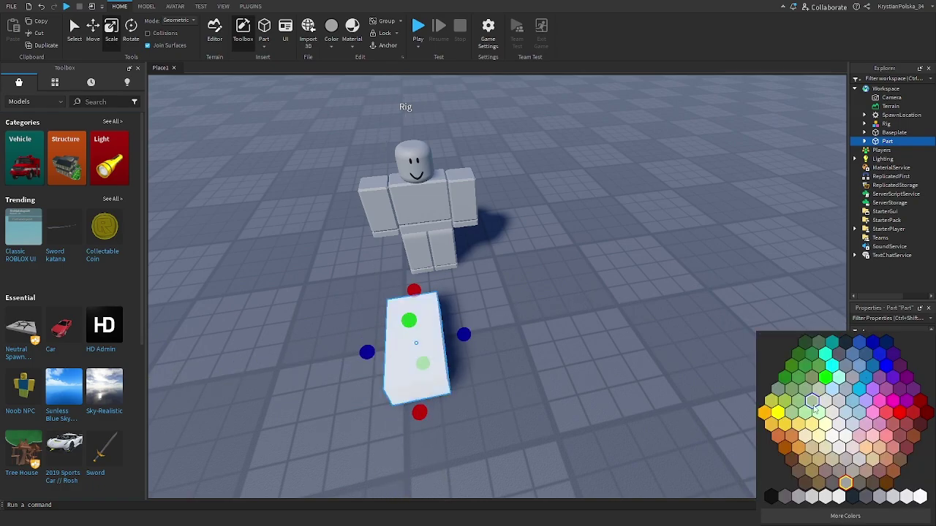
click(783, 437)
click(893, 376)
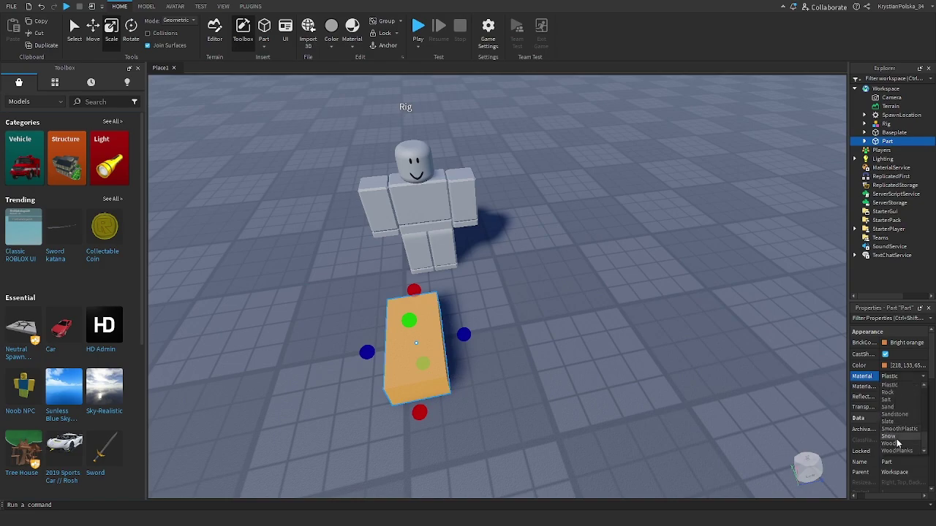
click(897, 439)
click(625, 397)
- Anchor the orange box and arrange duplicates of it into a stacked pile of six boxes beside the rig
right_drag(625, 397, 624, 397)
click(546, 381)
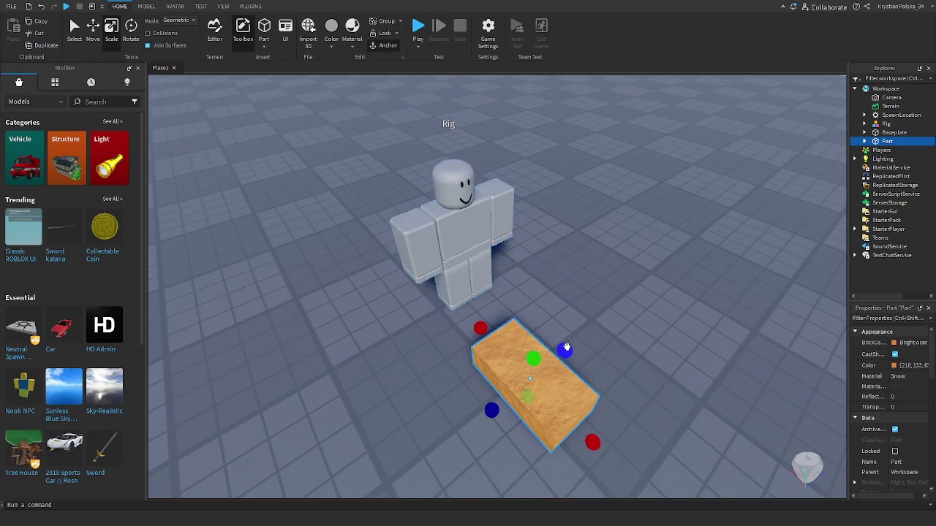
key(ctrl+d)
key(ctrl+d)
key(ctrl+d)
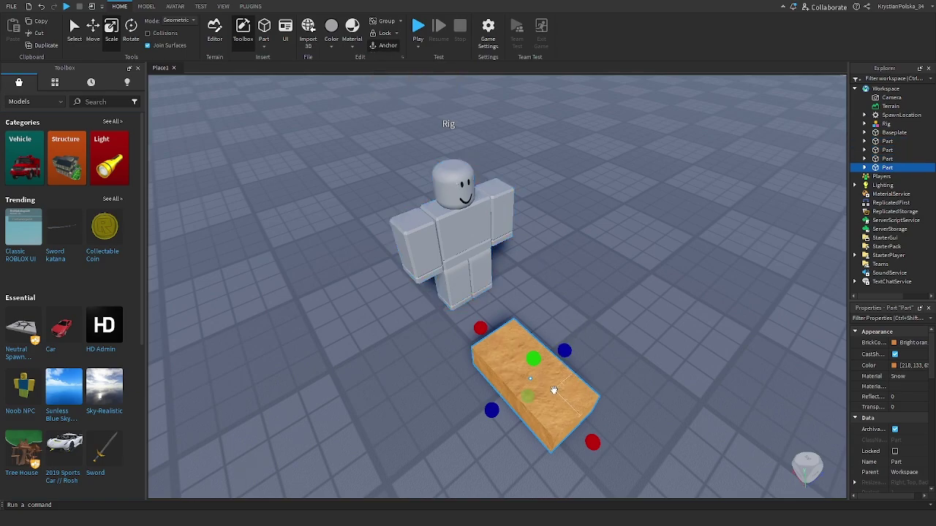
drag(554, 390, 588, 339)
drag(549, 419, 585, 420)
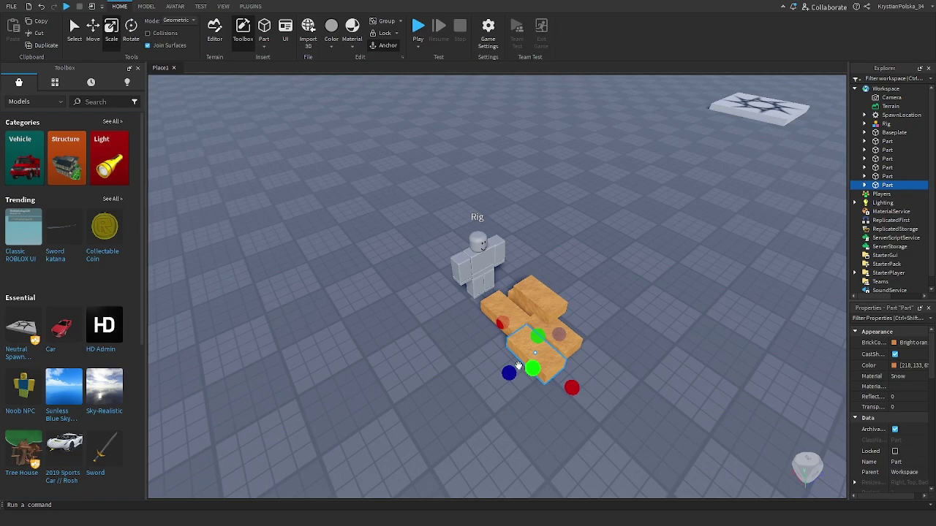
click(469, 384)
- Select all six orange boxes and group them into a model
scroll(469, 383, up, 5)
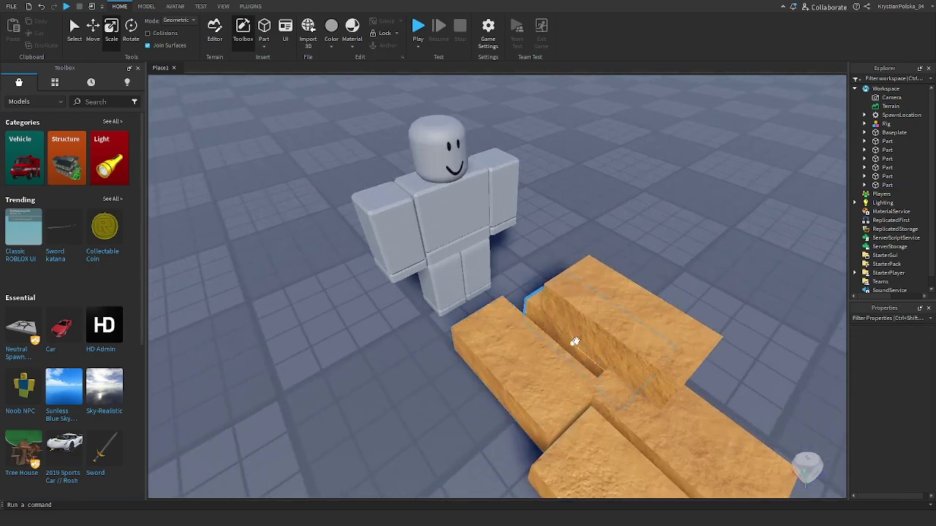
scroll(581, 324, down, 5)
right_drag(534, 274, 534, 246)
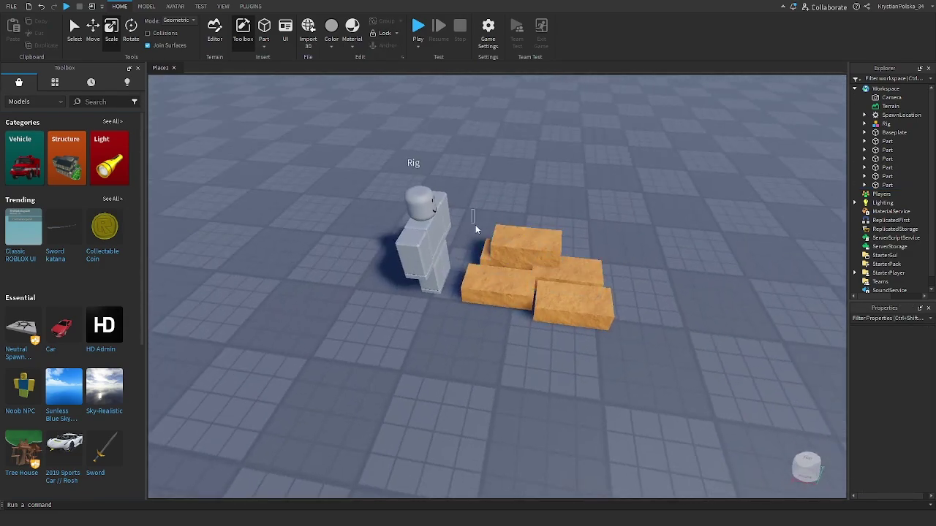
drag(475, 226, 609, 335)
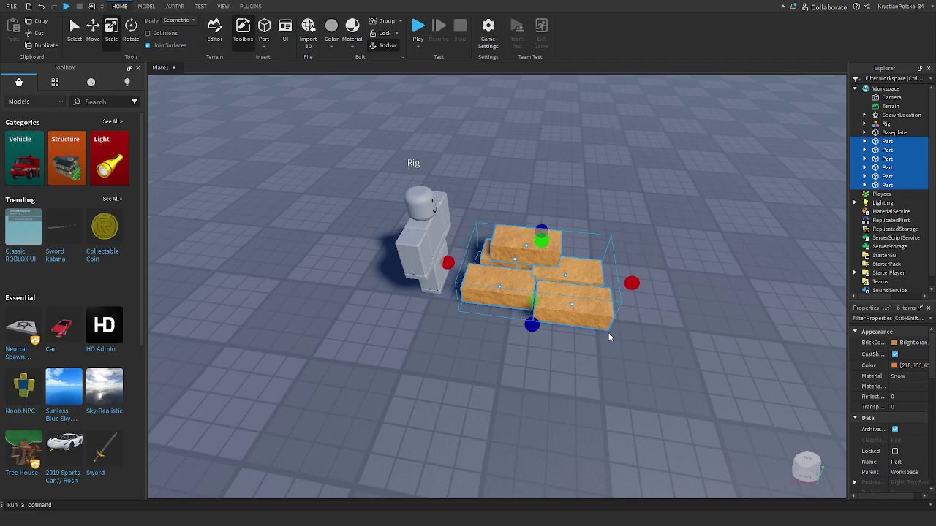
key(ctrl+g)
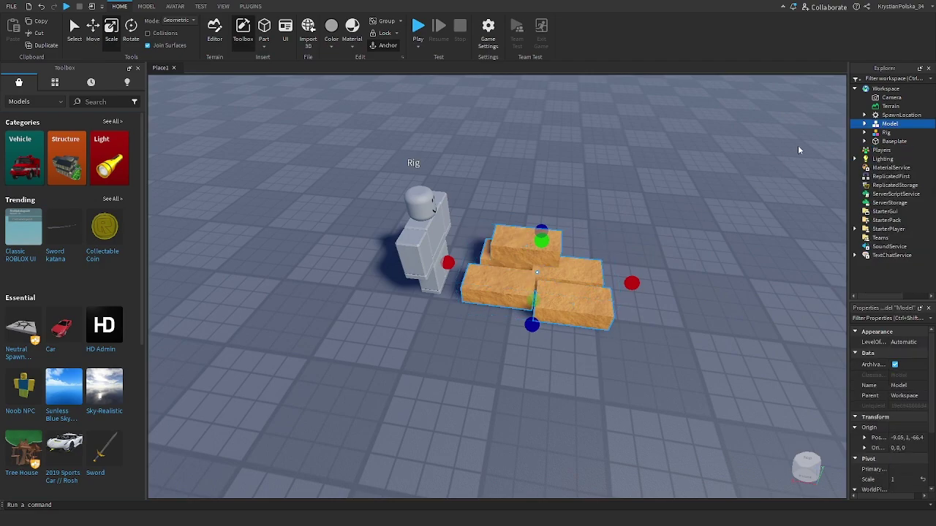
- Duplicate one box of the model, parent the copy directly to Workspace, and place it on open floor away from the pile
click(866, 124)
click(888, 134)
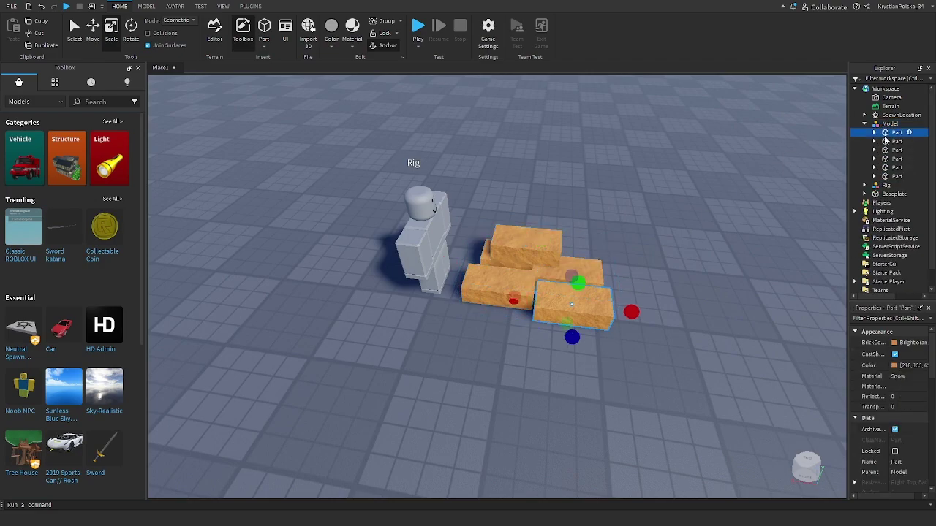
drag(897, 185, 885, 89)
drag(603, 310, 560, 422)
scroll(558, 424, down, 4)
scroll(558, 425, up, 4)
right_drag(560, 424, 526, 424)
drag(561, 423, 534, 388)
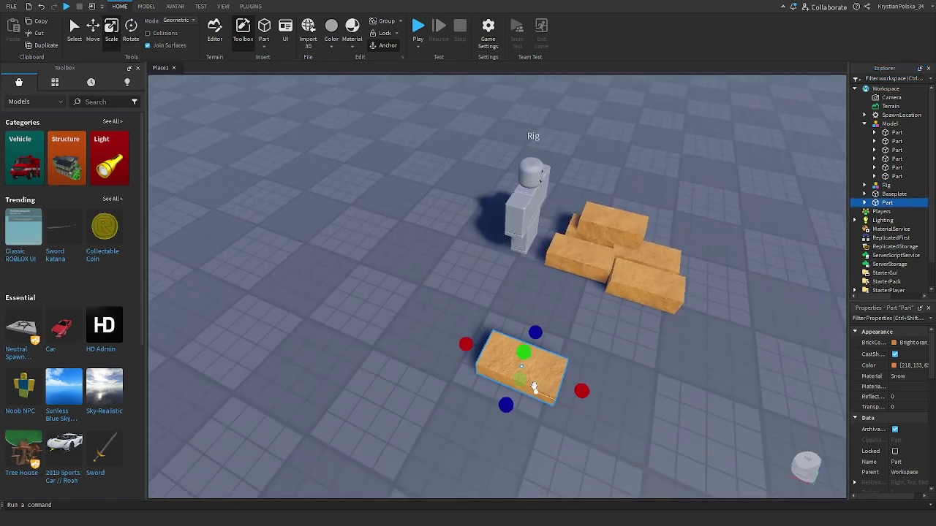
click(448, 291)
- Insert another block part and move it onto open floor beside the single orange box
right_drag(448, 292, 443, 297)
scroll(443, 297, up, 4)
scroll(443, 298, down, 4)
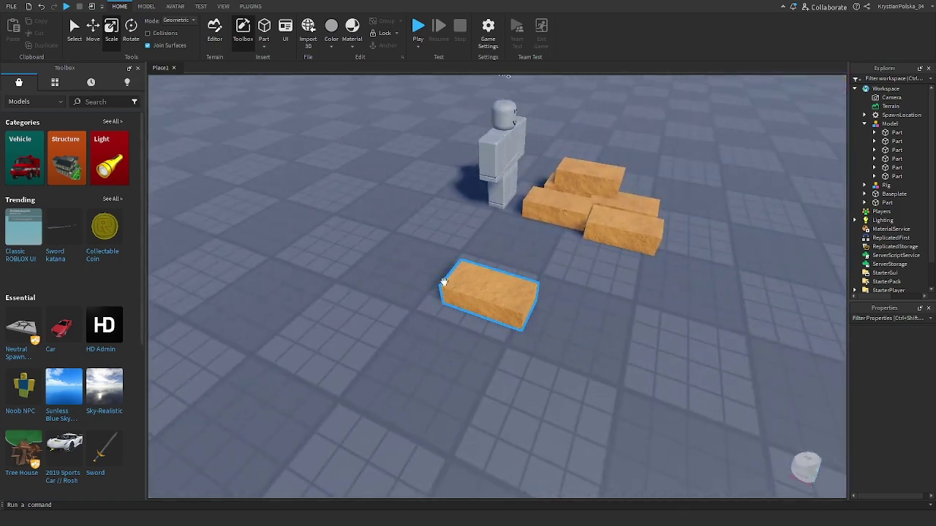
click(264, 33)
drag(457, 272, 256, 269)
click(369, 226)
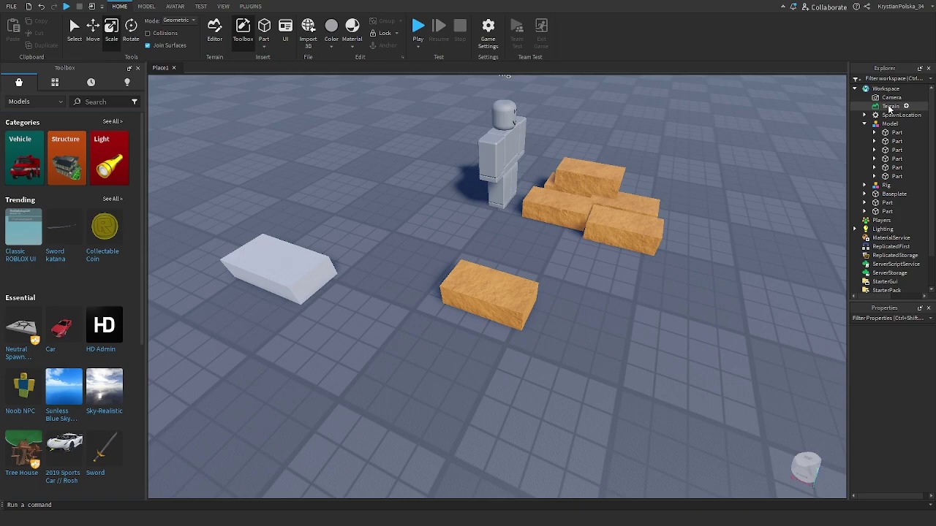
- Add a Tool object to Workspace and rename it Box
click(906, 88)
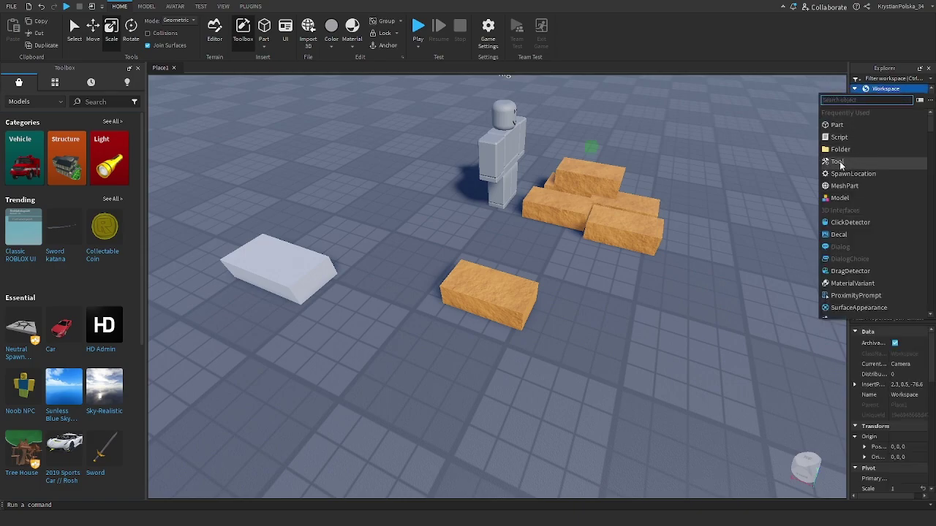
click(840, 166)
click(887, 124)
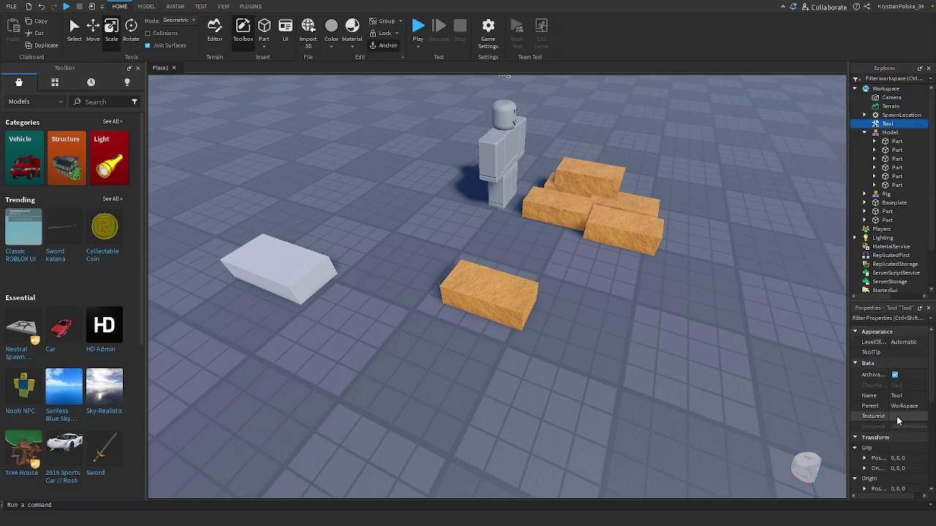
click(908, 397)
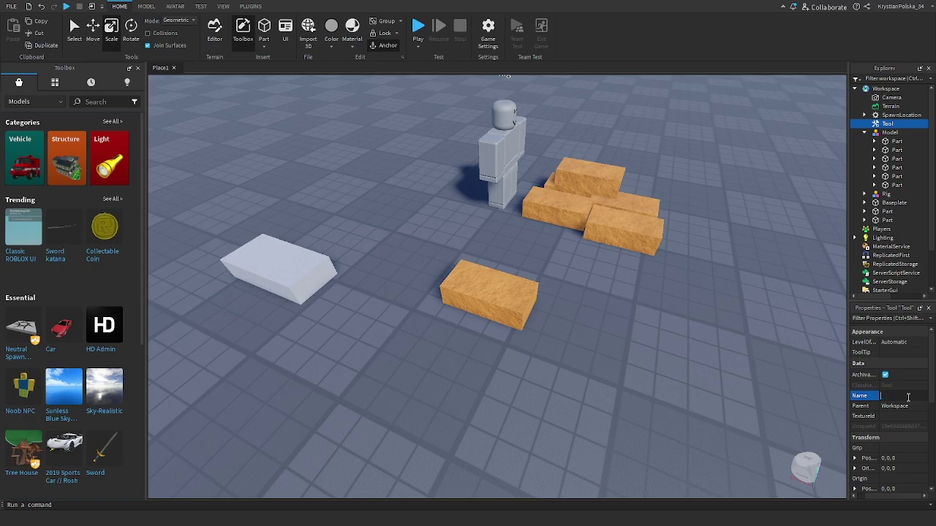
key(Return)
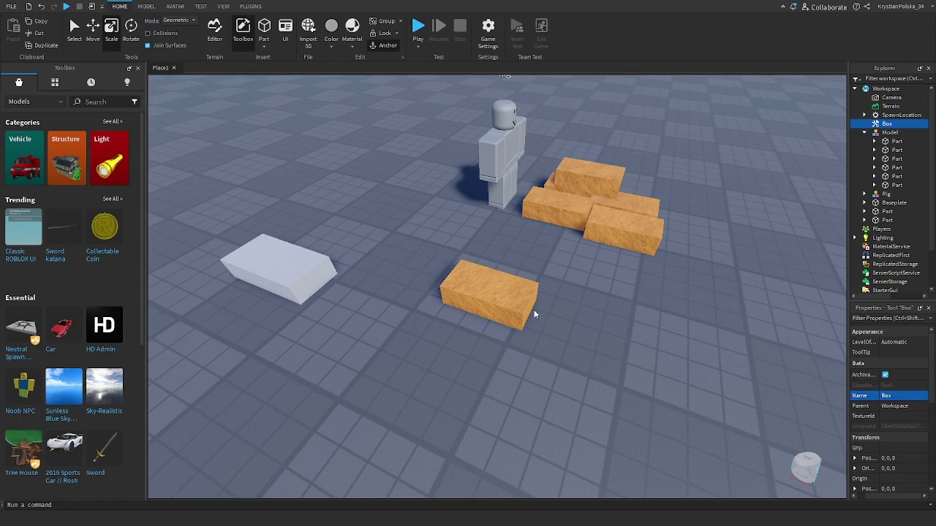
- Parent the single orange box to the Box tool and rename it Handle
click(532, 309)
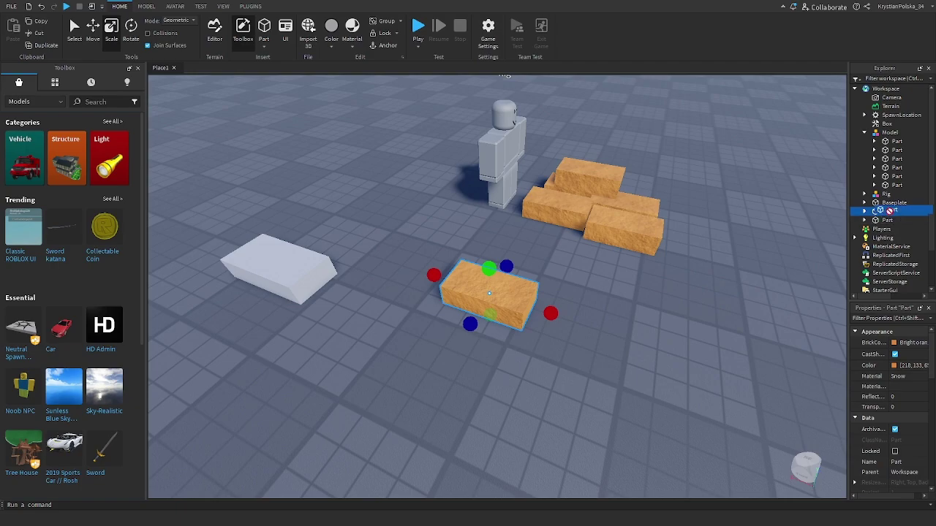
drag(888, 211, 892, 124)
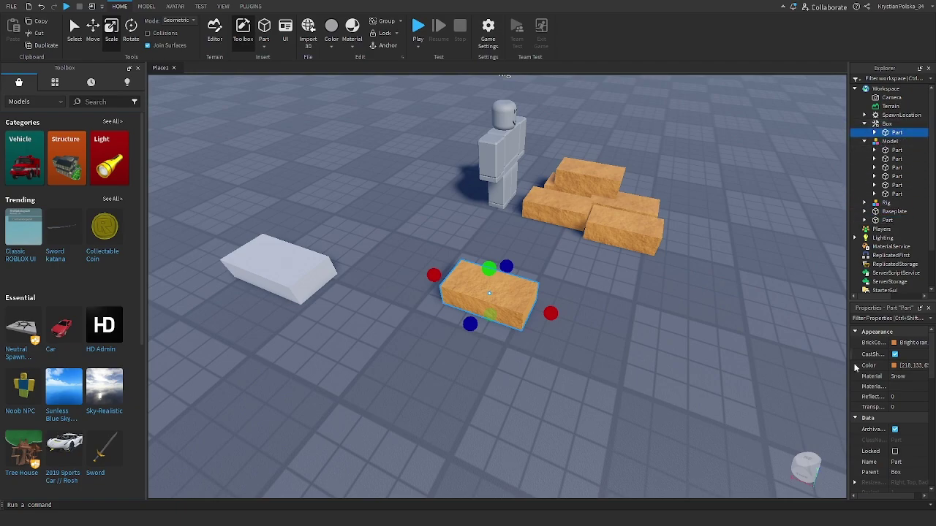
click(898, 464)
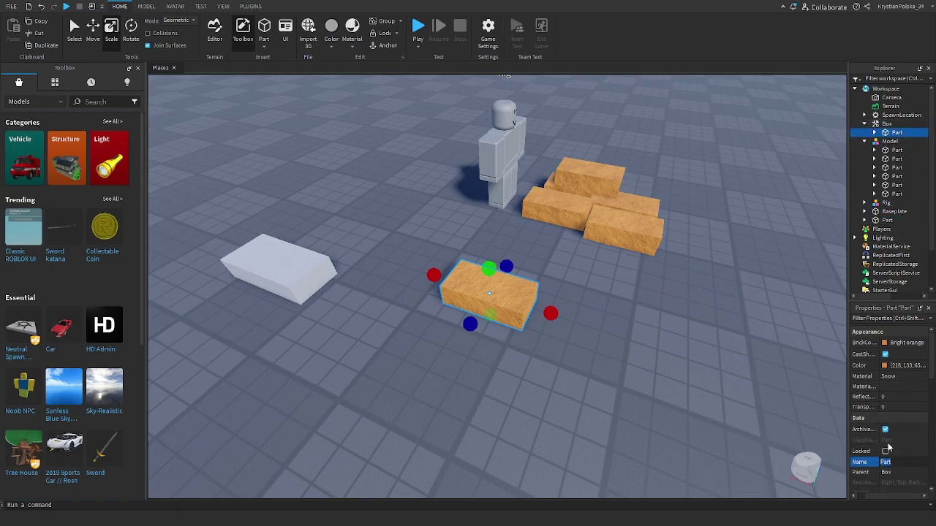
text(Handle)
key(Return)
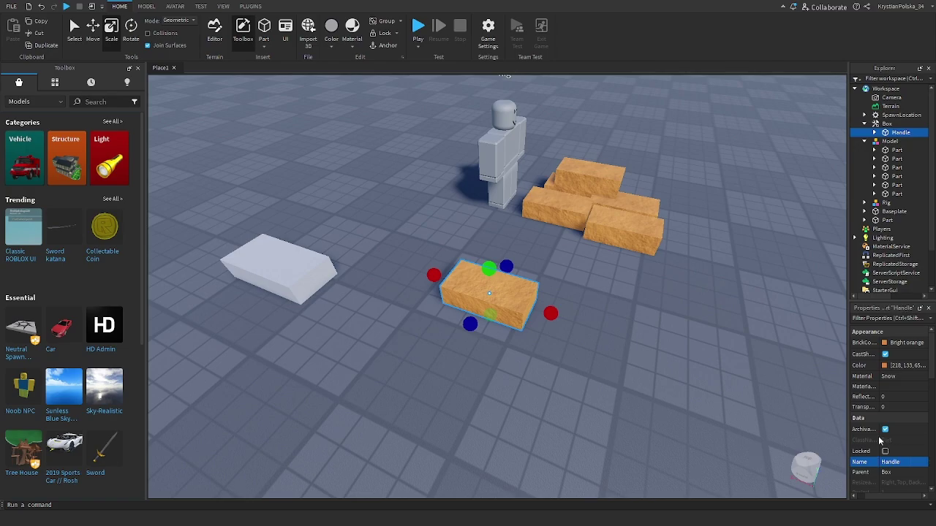
- Use the Tool Grip Editor to shift the Box tool's grip position to 0, 0, 0.8, at the side of the box
click(251, 6)
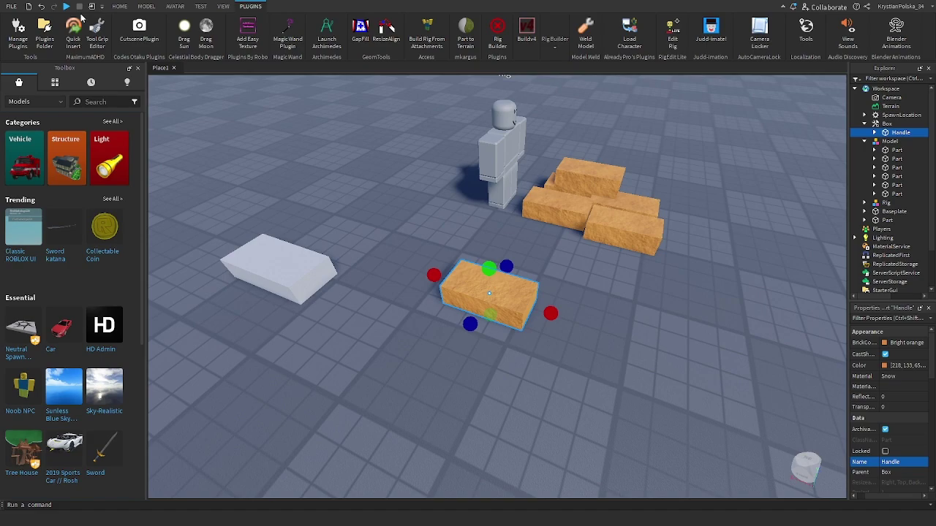
click(101, 32)
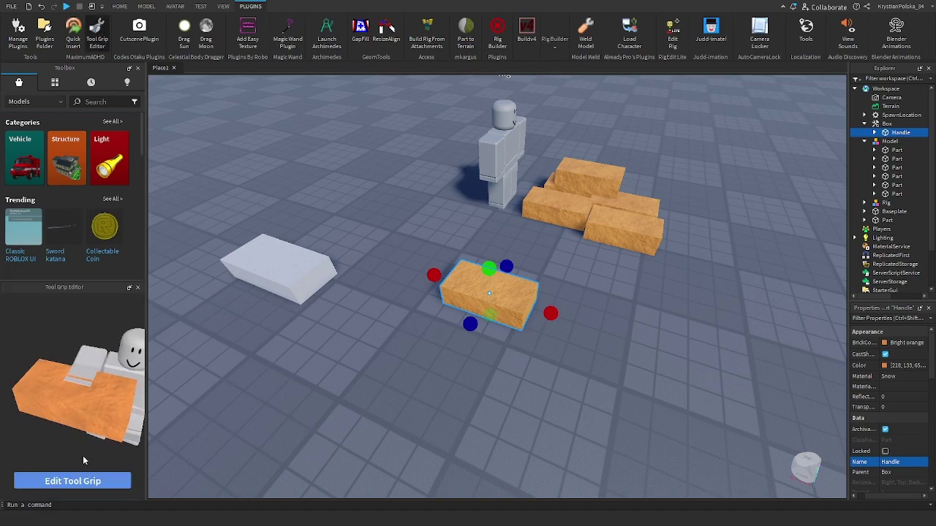
click(73, 480)
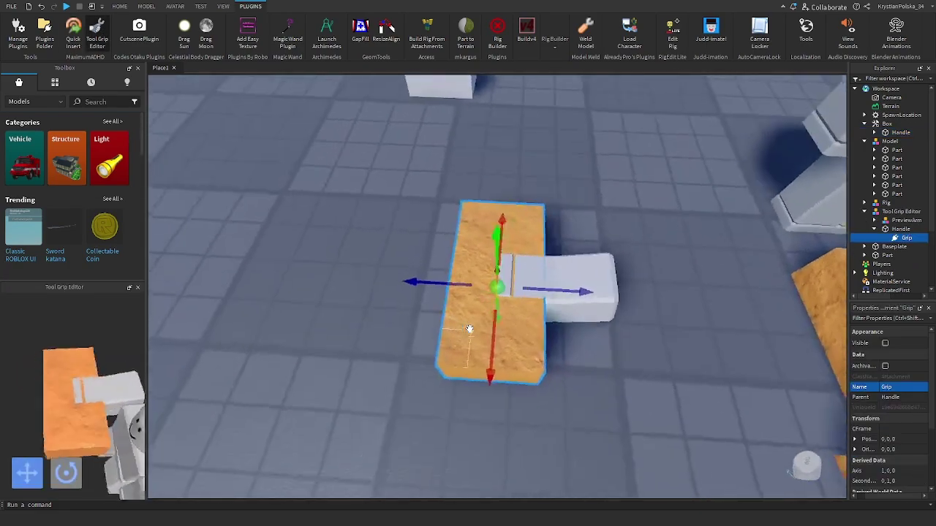
drag(557, 291, 596, 292)
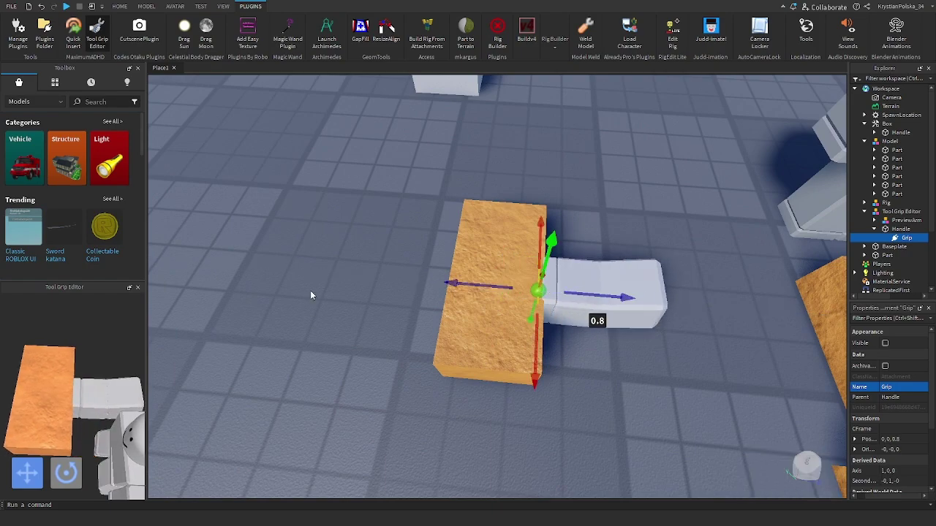
click(137, 287)
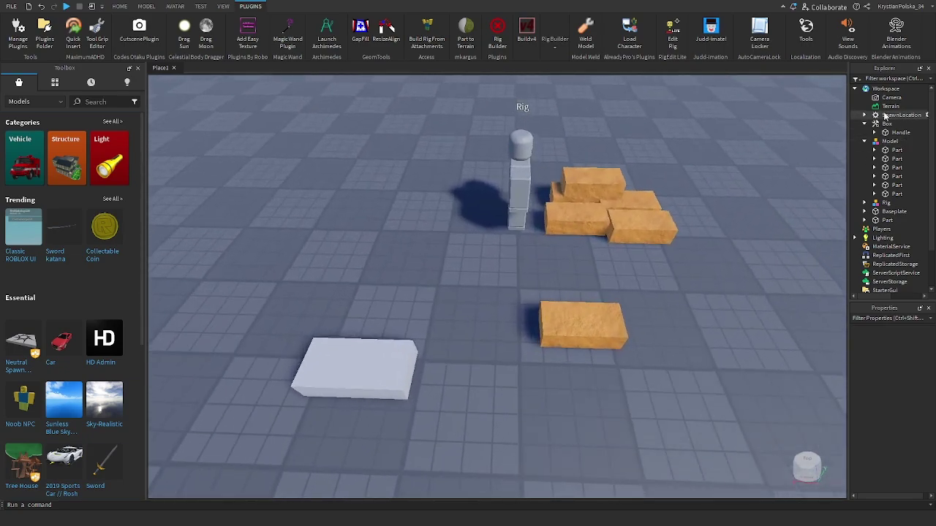
- Move the Box tool from Workspace into ServerStorage
click(865, 125)
click(884, 124)
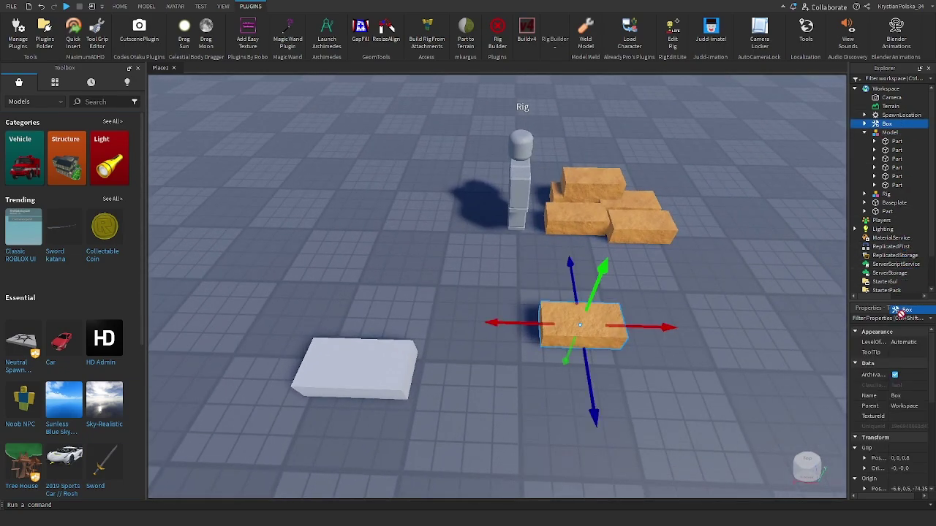
drag(885, 123, 890, 273)
- Move the grey part next to the pile of orange boxes
click(488, 424)
right_drag(487, 431, 486, 431)
drag(382, 261, 535, 376)
scroll(534, 376, up, 3)
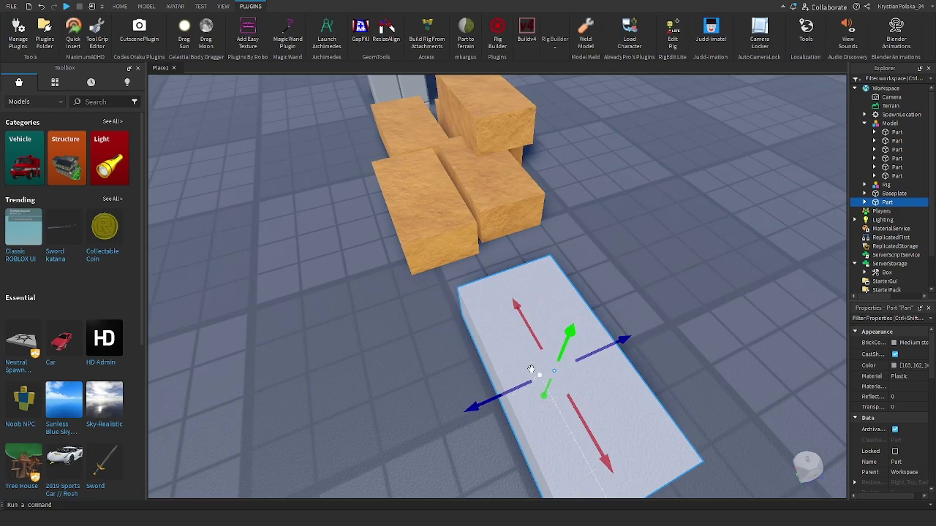
- Scale the grey part down along its length to a short block beside the orange box pile
click(119, 7)
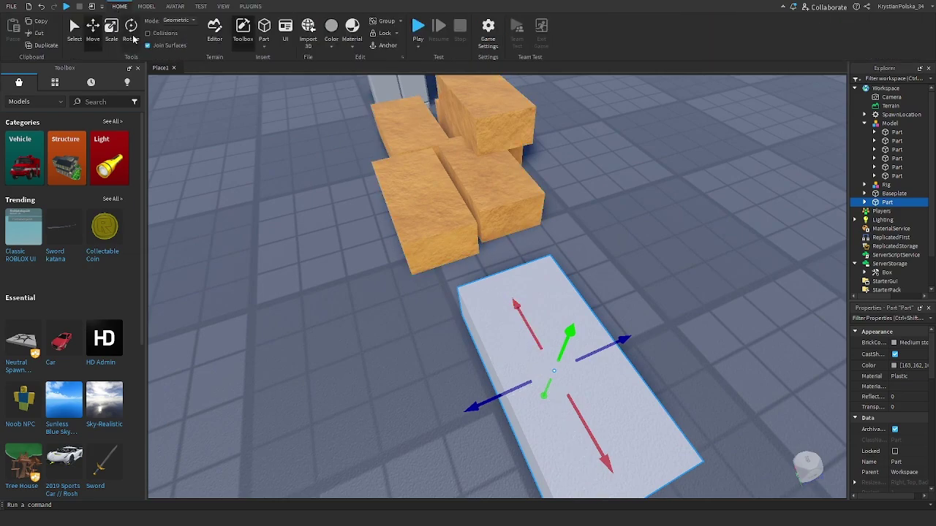
click(113, 34)
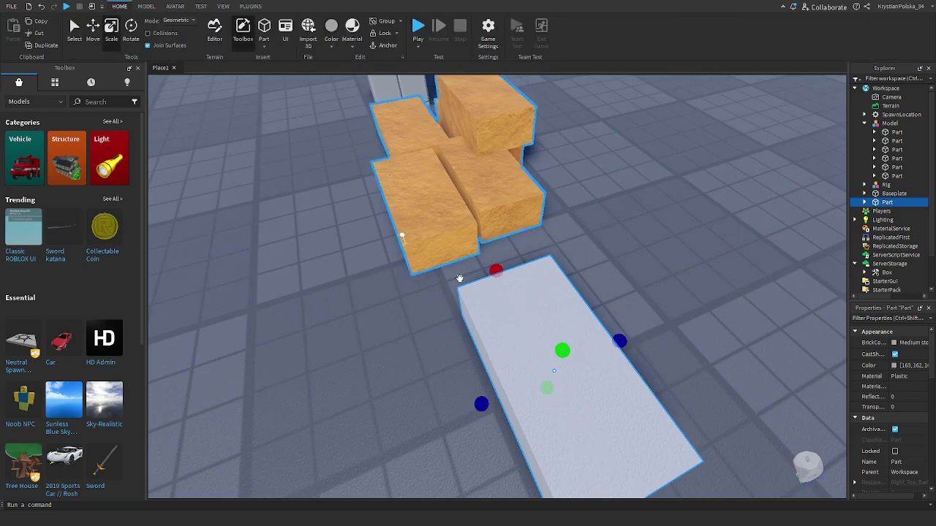
right_drag(641, 469, 618, 381)
drag(640, 372, 483, 292)
- Raise the shortened grey part and move it against the end of the orange box pile, overlapping the lower boxes
click(93, 29)
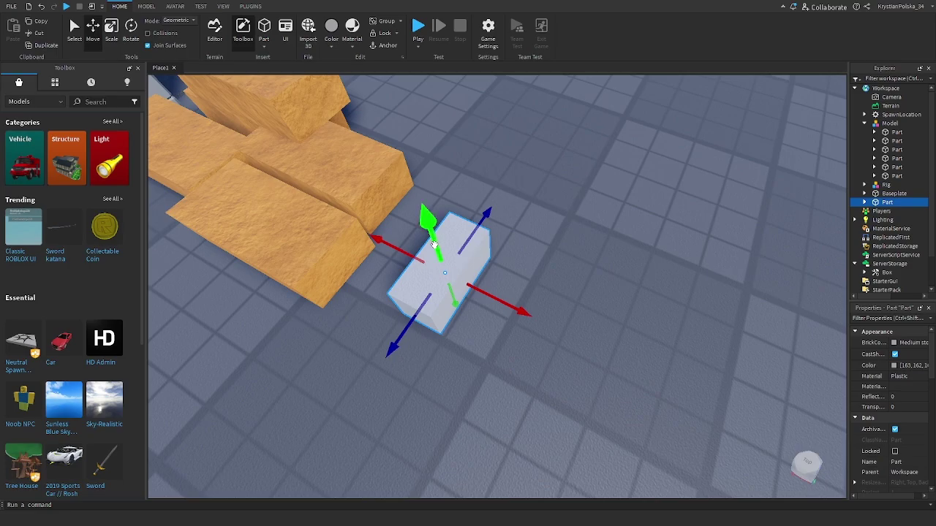
drag(428, 220, 419, 196)
right_drag(419, 195, 418, 195)
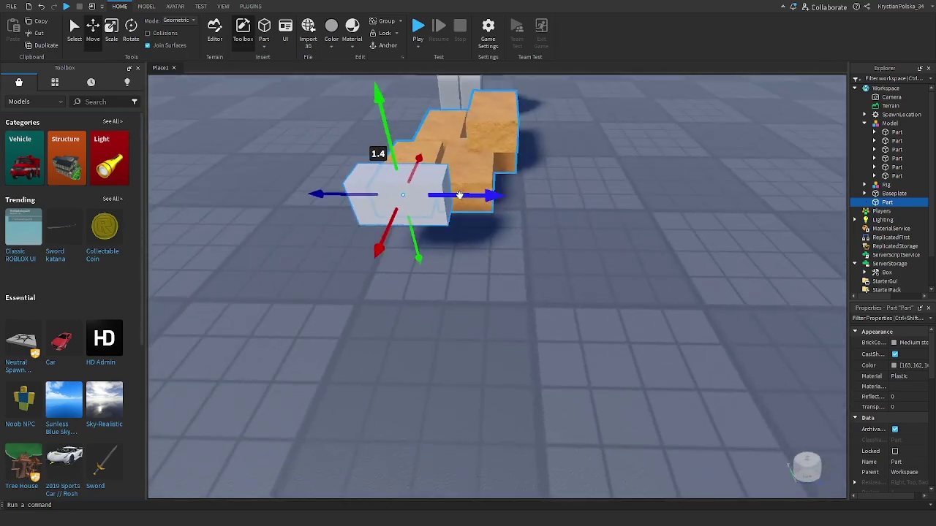
drag(460, 194, 504, 202)
right_drag(504, 202, 503, 202)
drag(553, 168, 512, 161)
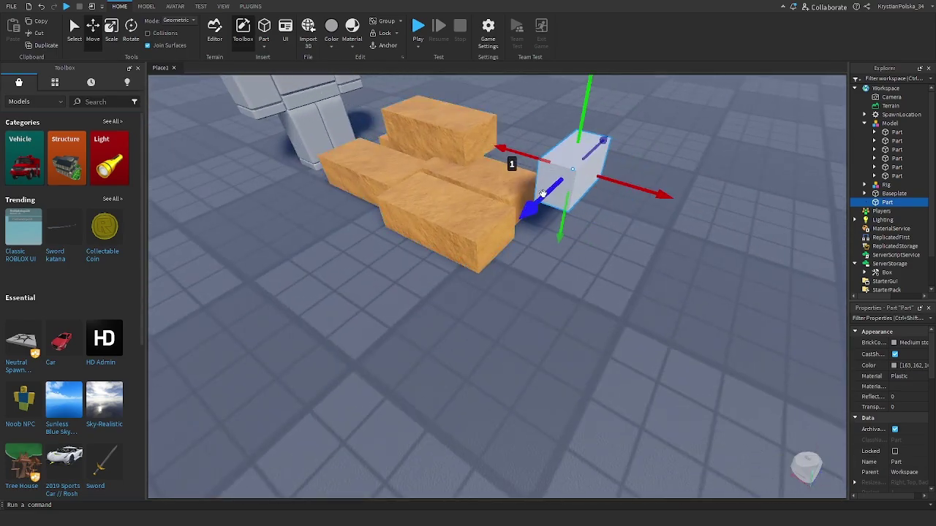
drag(525, 204, 489, 205)
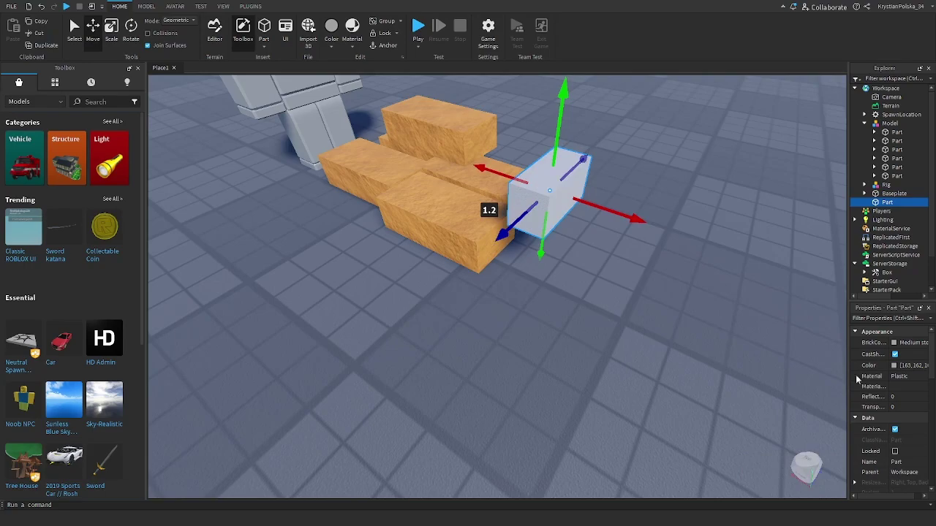
- Set the grey part's Transparency to 1 and rename it Prompt
click(895, 406)
text(1)
key(Return)
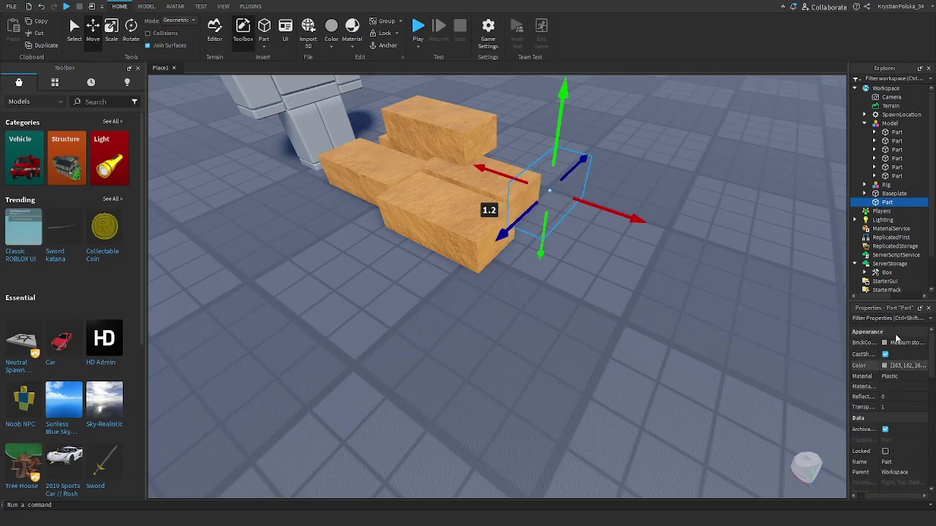
click(898, 462)
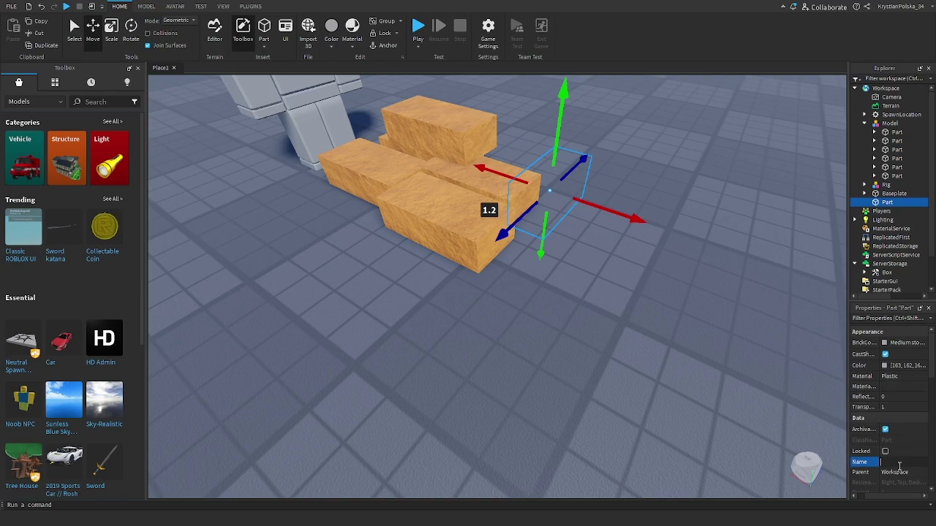
key(Return)
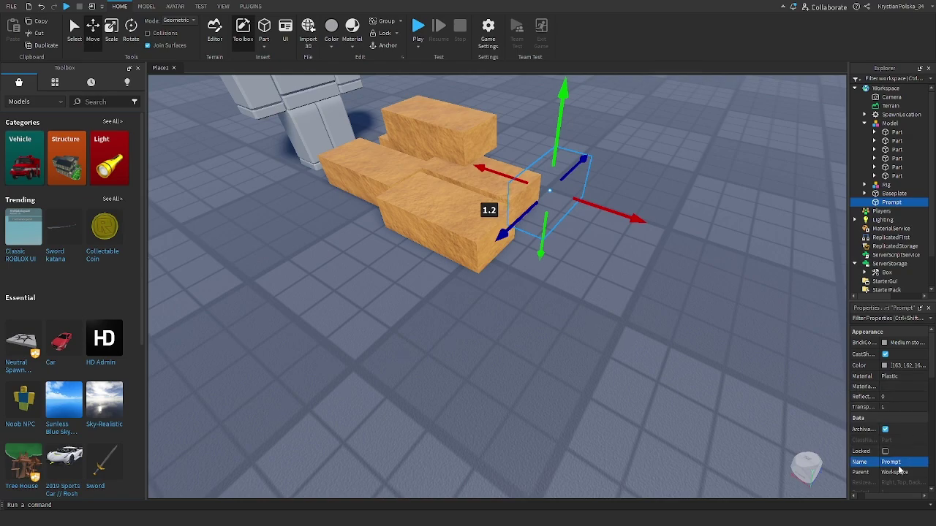
- Insert a ProximityPrompt into the Prompt part
click(908, 202)
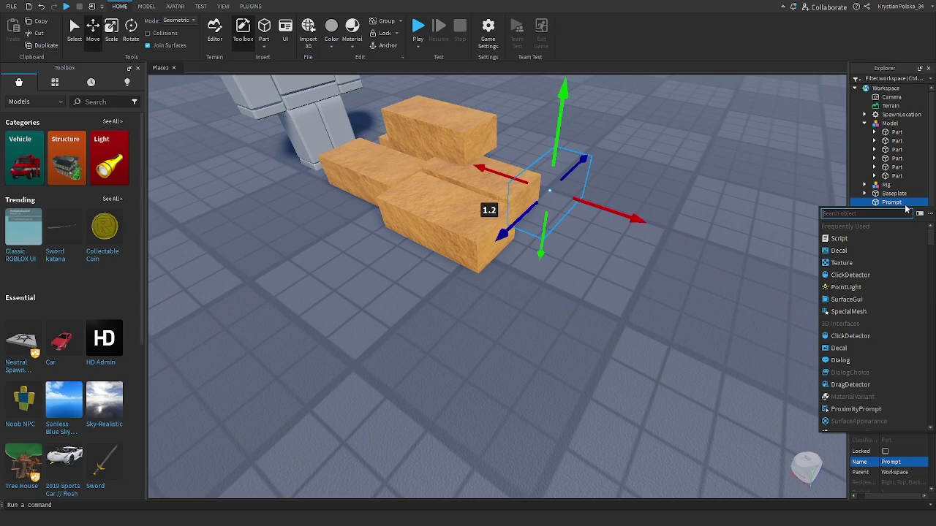
text(pro)
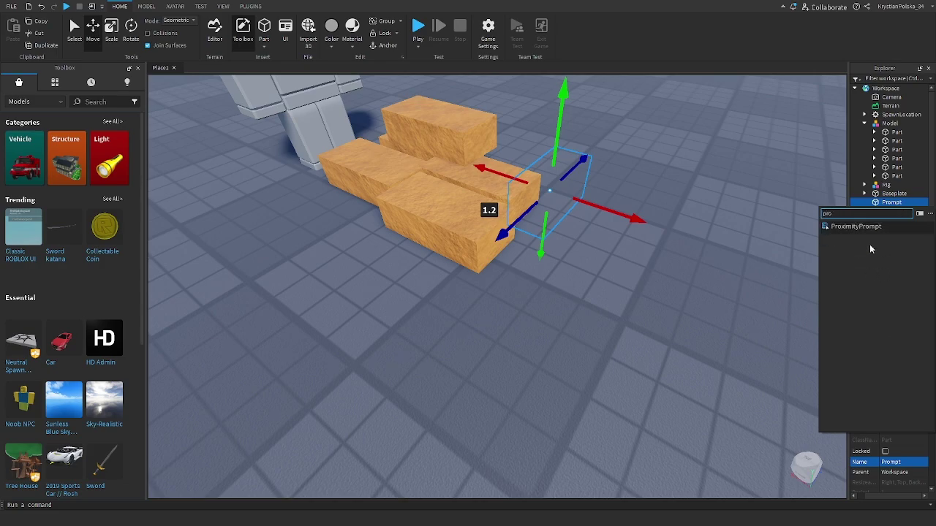
click(856, 226)
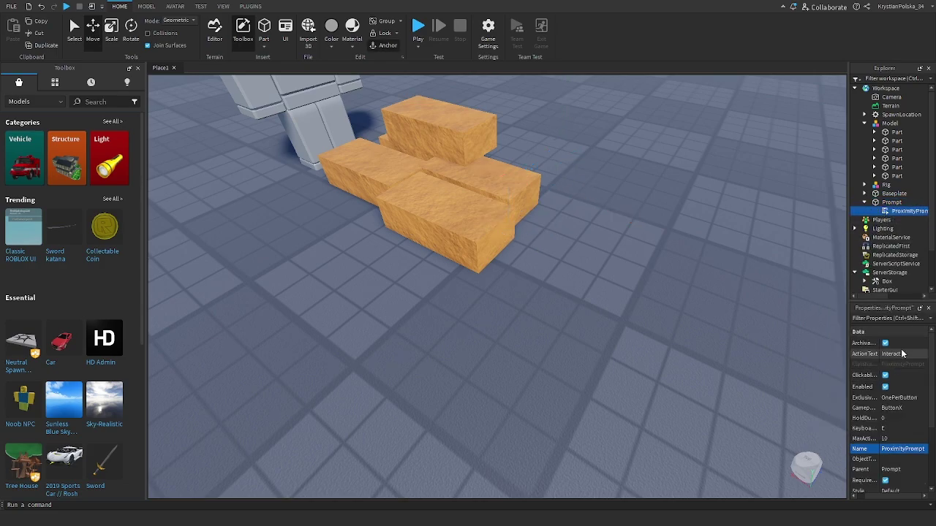
- Set the ProximityPrompt's ActionText to "Take box" and its HoldDuration to 1
click(902, 354)
key(BackSpace)
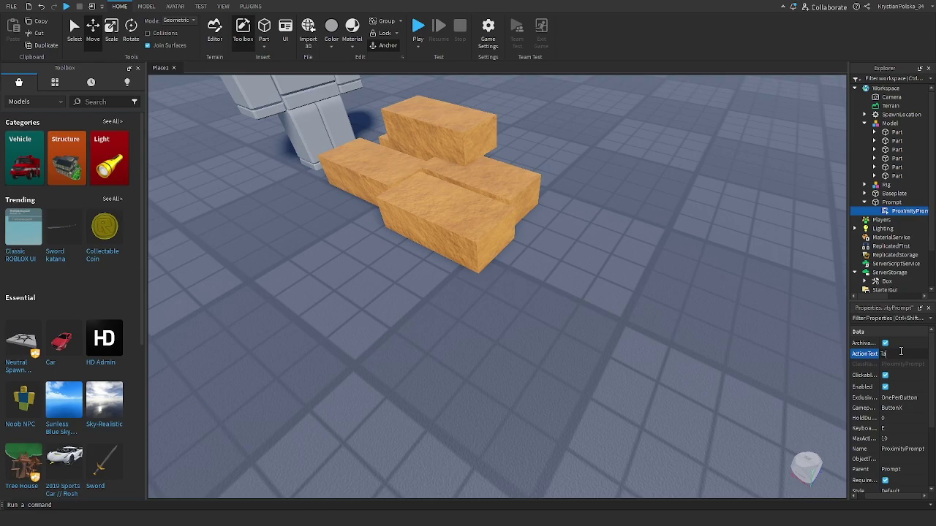
text(Take bo)
key(Return)
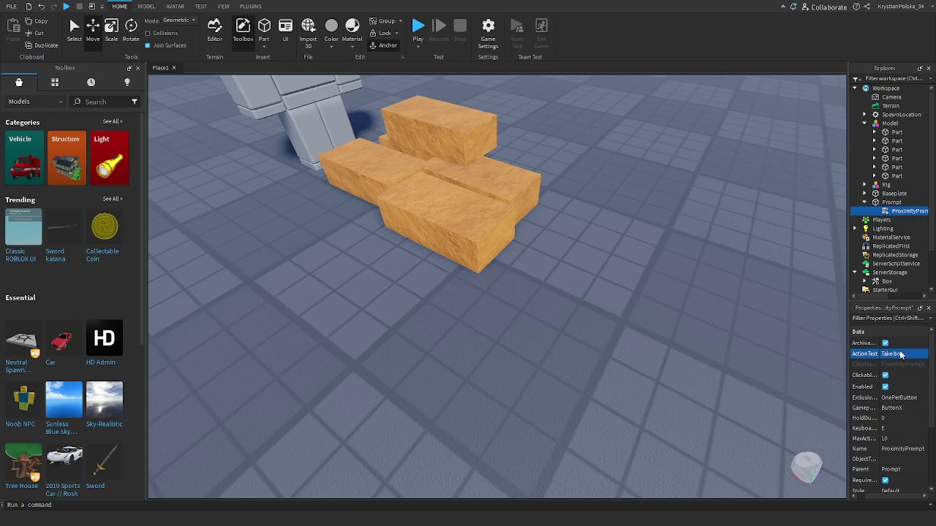
click(893, 419)
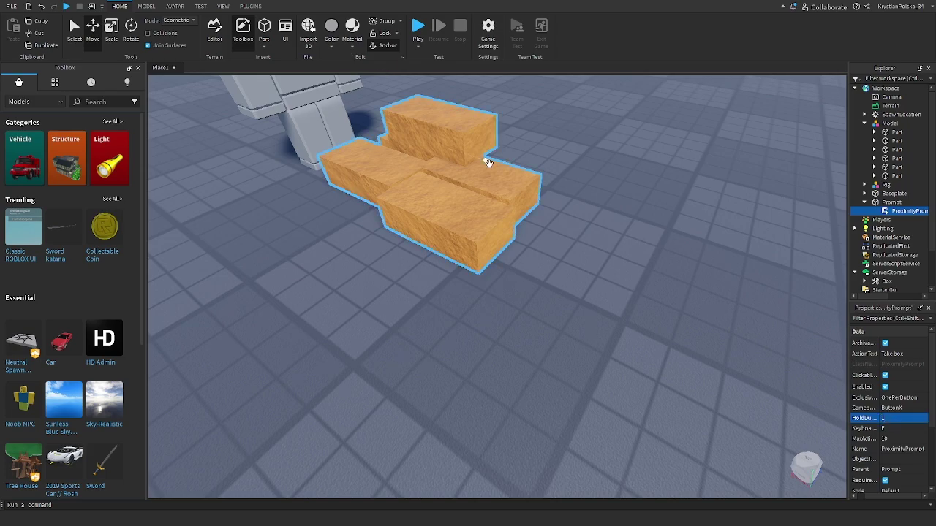
click(675, 266)
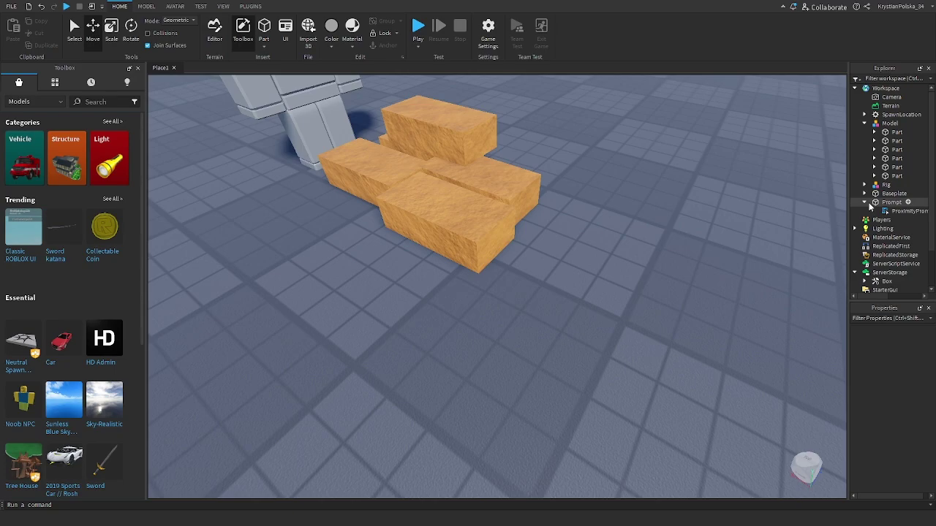
- Add a new Script to ServerScriptService and clear its default code
click(867, 204)
scroll(925, 230, down, 2)
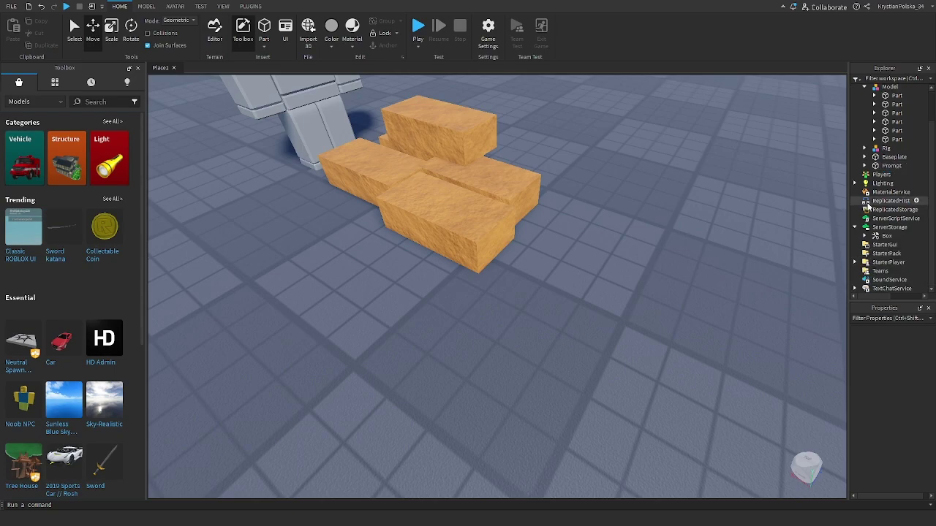
click(926, 219)
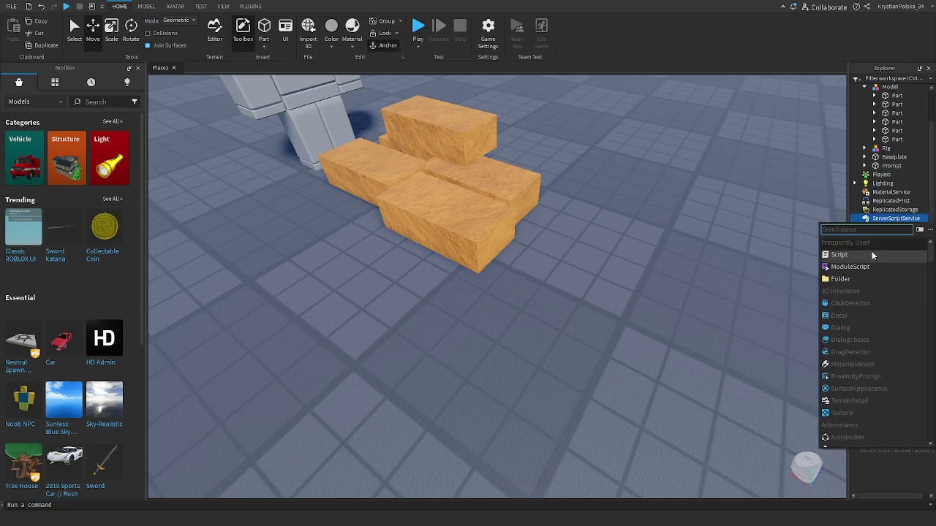
click(871, 250)
key(ctrl+a)
key(BackSpace)
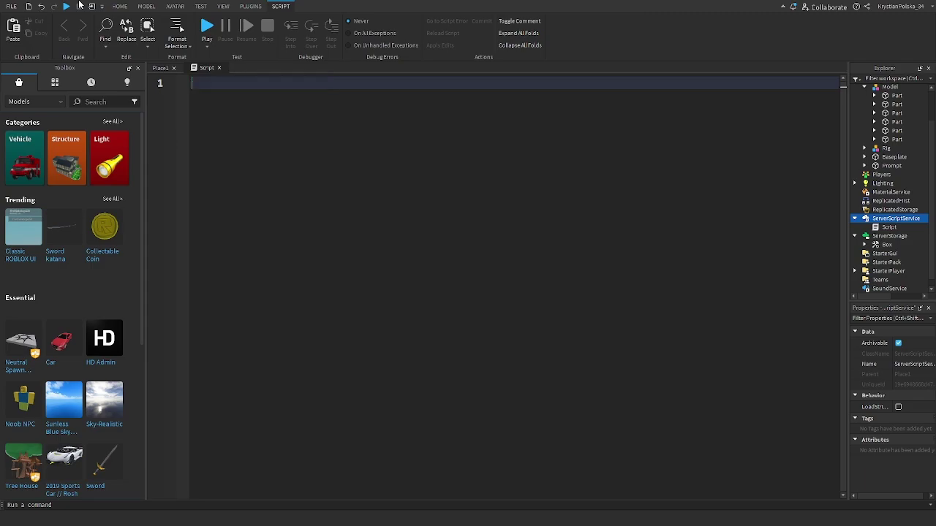
- Write a game.Players.PlayerAdded:Connect handler with an anonymous function that takes player as its parameter
text(game.)
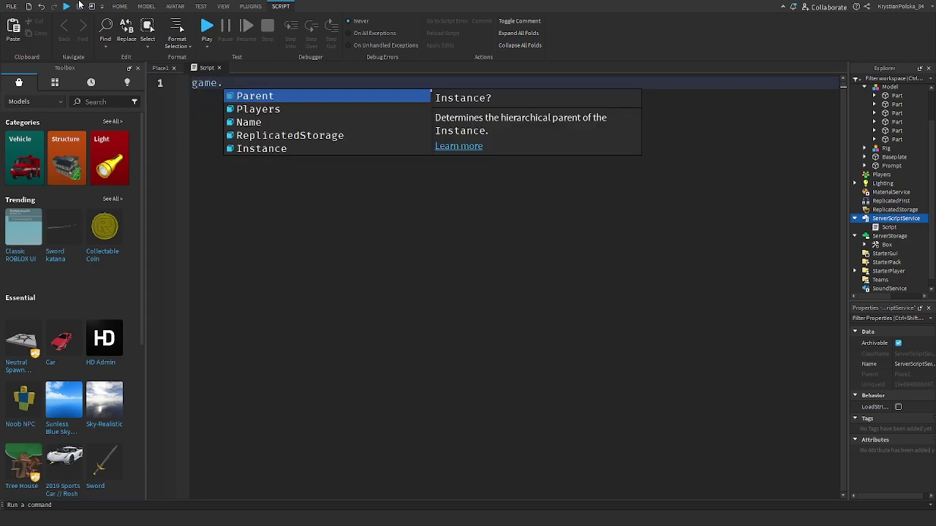
text(Players.PlayerAdded)
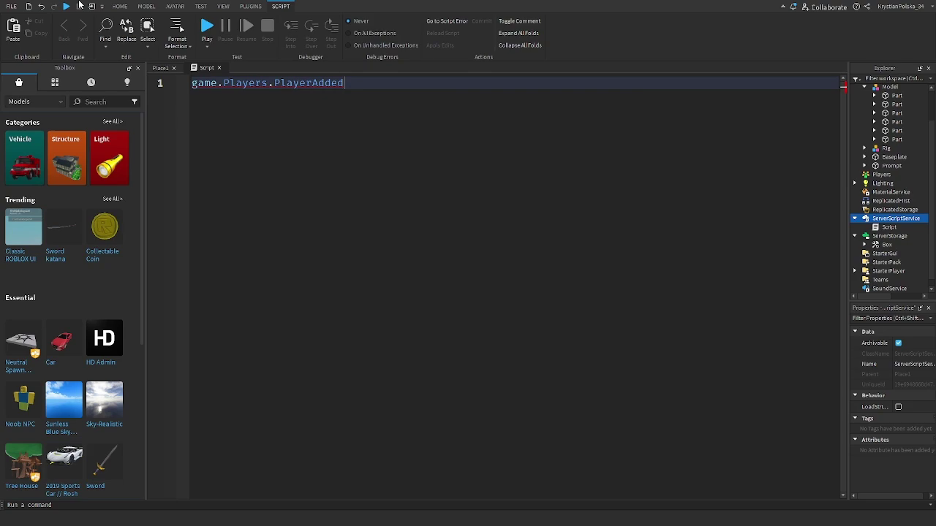
text(:)
key(Tab)
text((function)
key(Return)
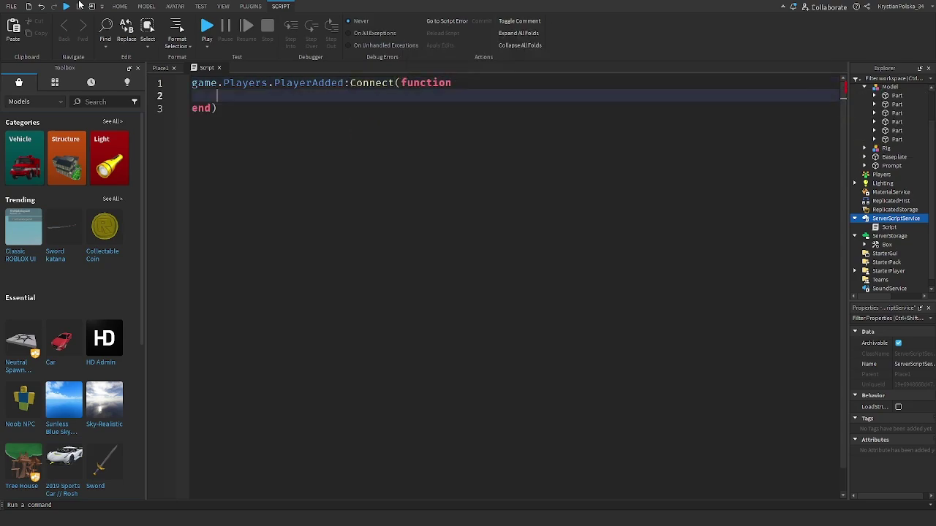
click(463, 85)
text(()
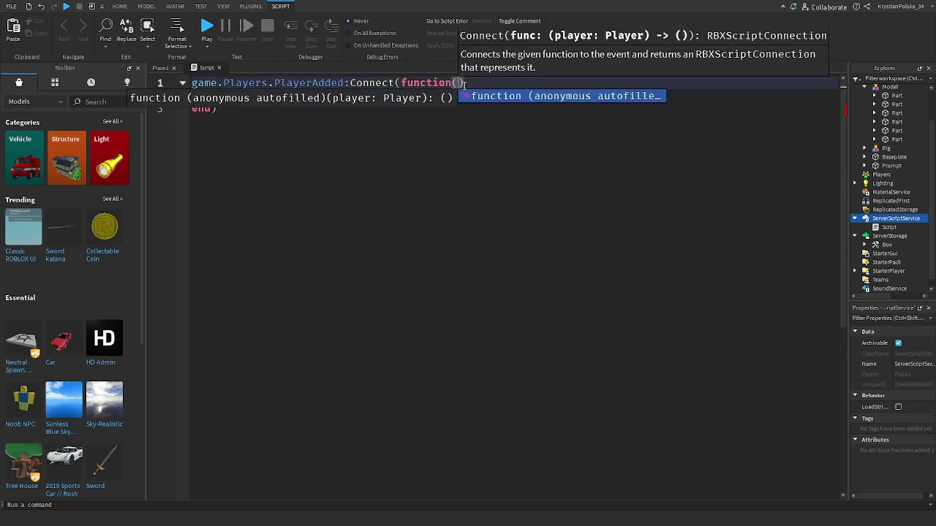
text(player)
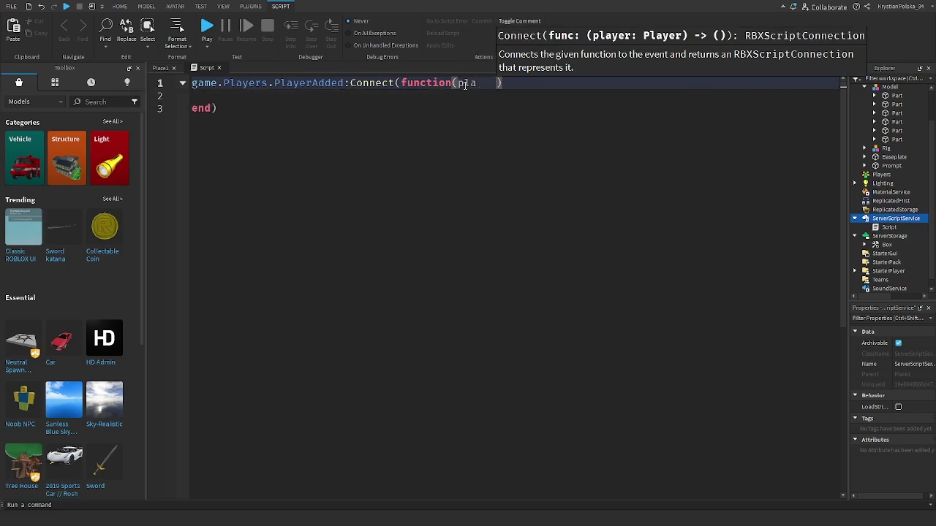
- Inside the PlayerAdded function, add the line local leaderstats = Instance.new("Folder", player)
click(374, 93)
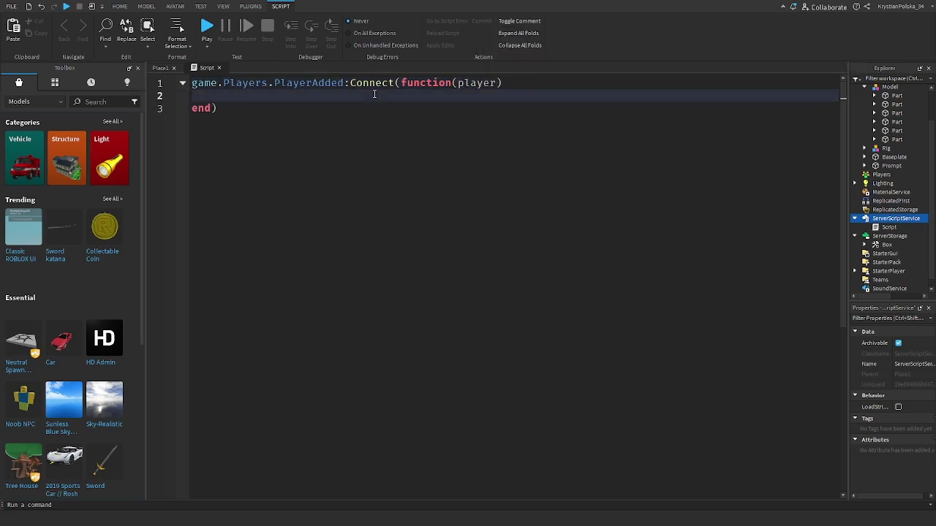
text(l)
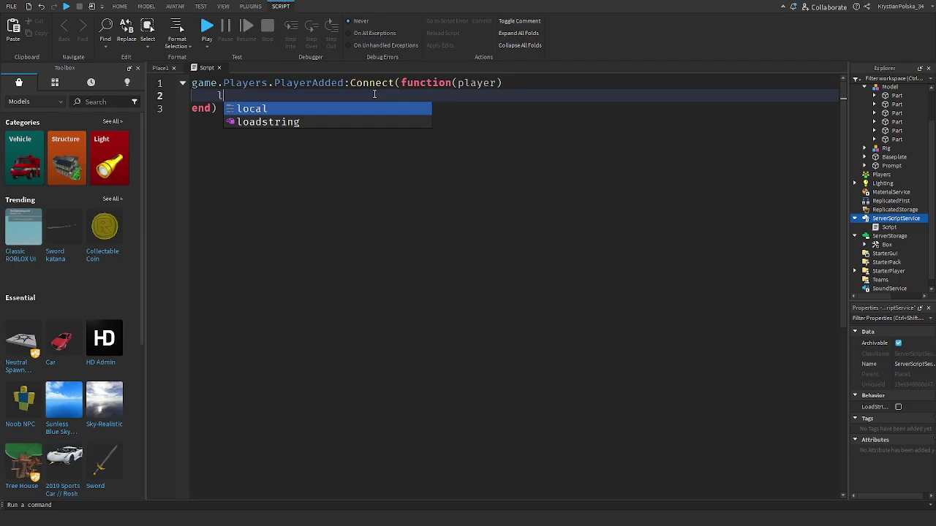
text(ocal leaderstat)
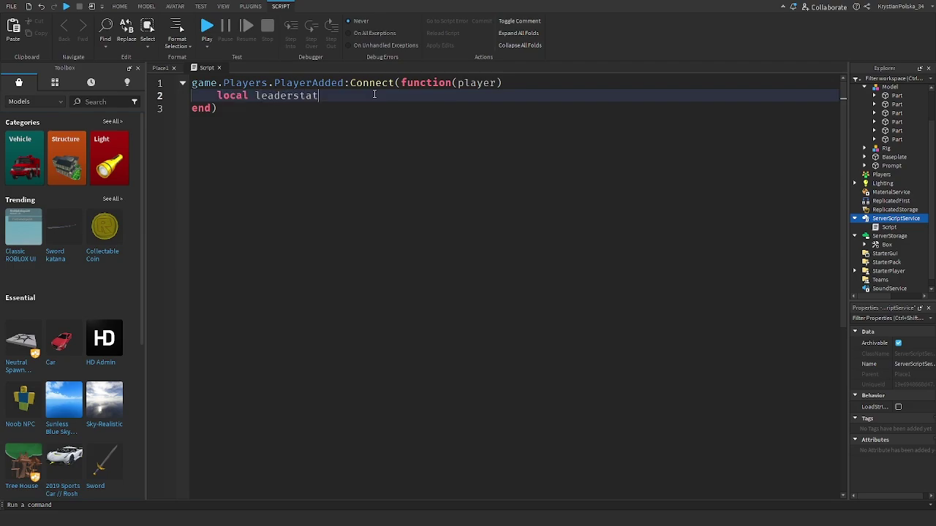
text(s = in)
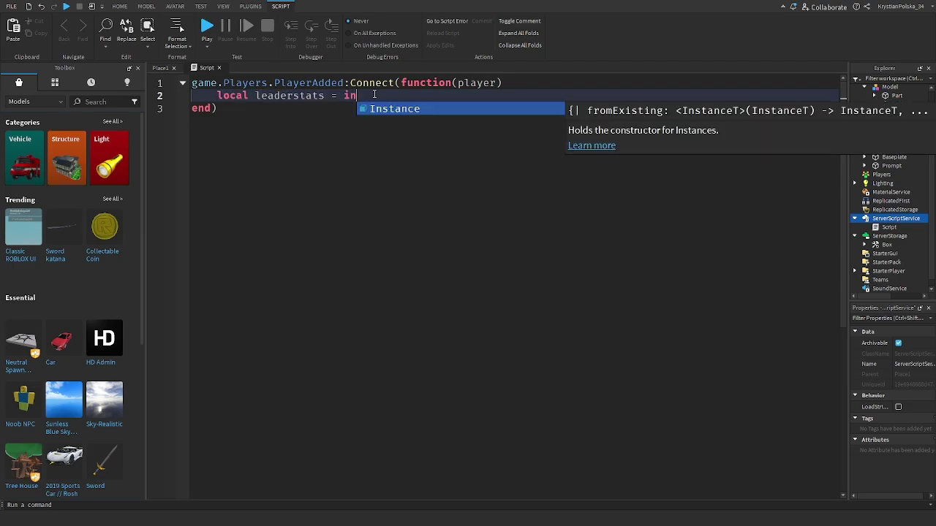
key(Tab)
text(.)
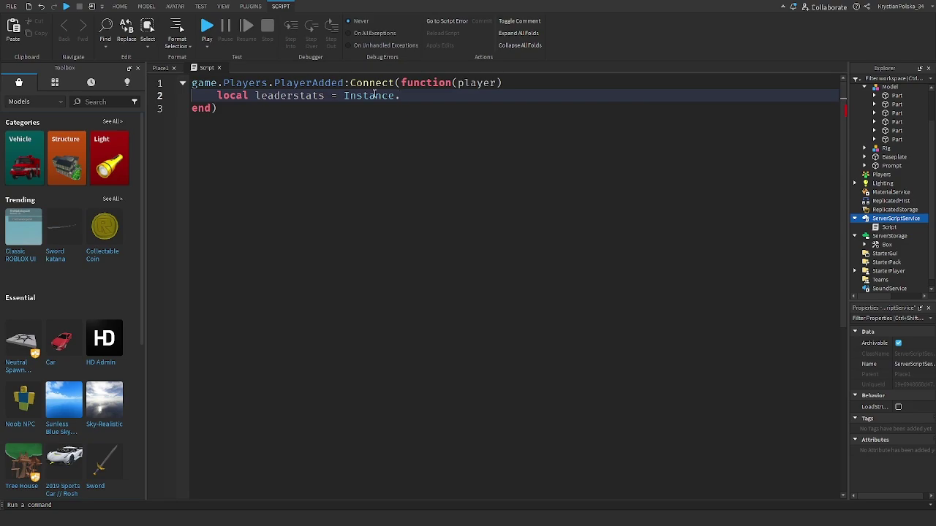
text(/new()
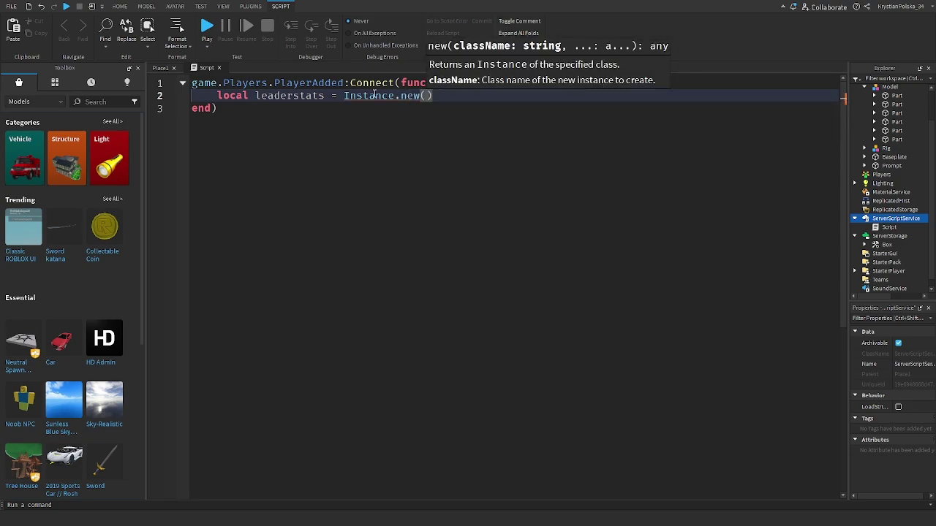
text(Fold)
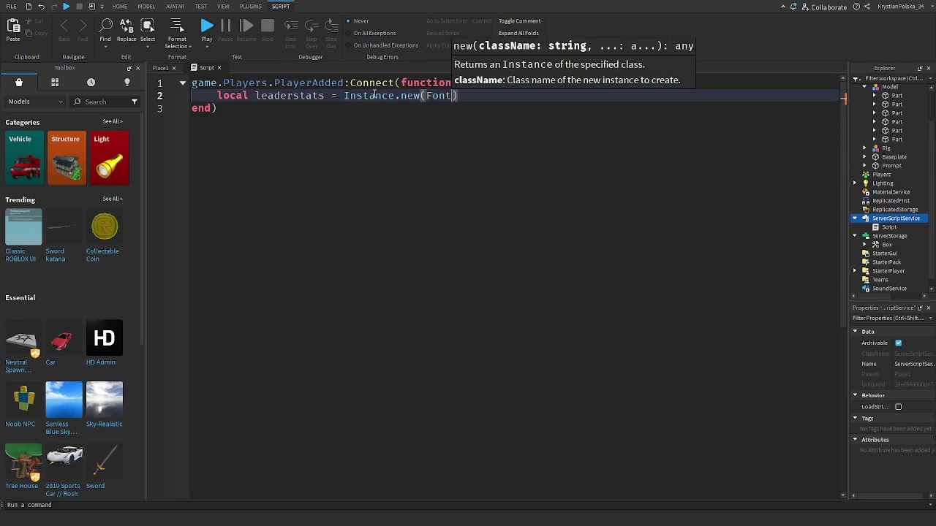
key(BackSpace)
key(BackSpace)
key(BackSpace)
key(BackSpace)
text("Fo)
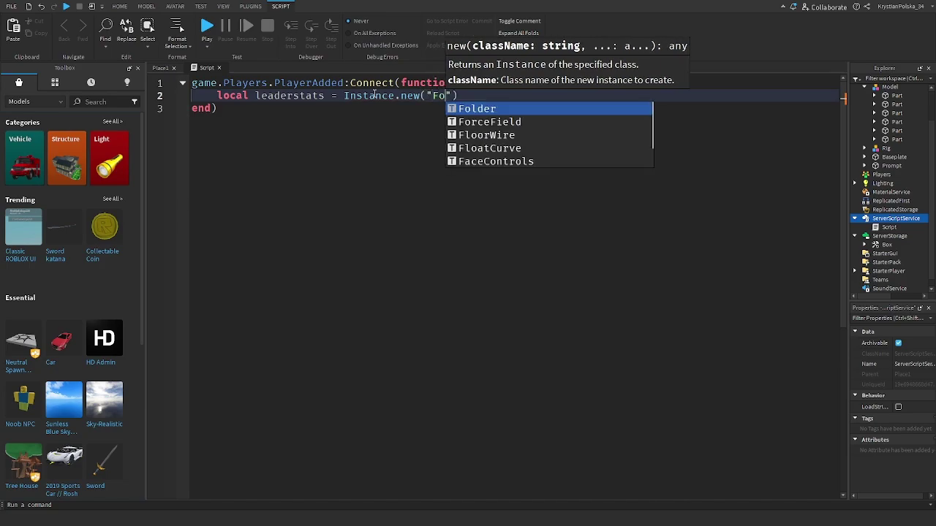
key(Tab)
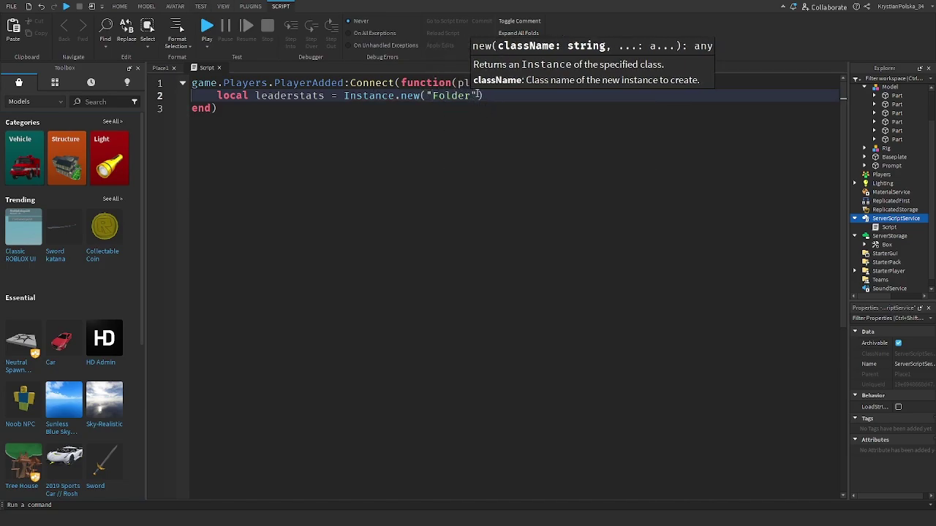
text(, player)
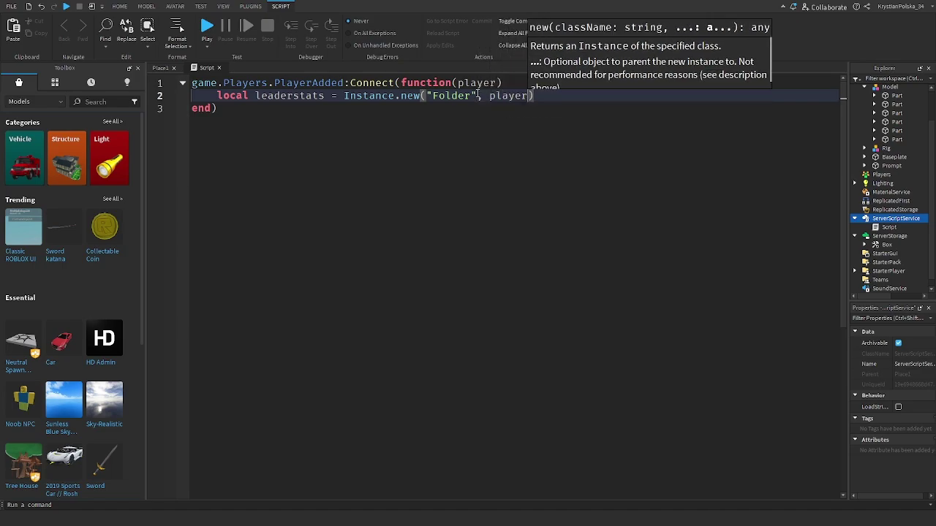
click(588, 92)
key(Return)
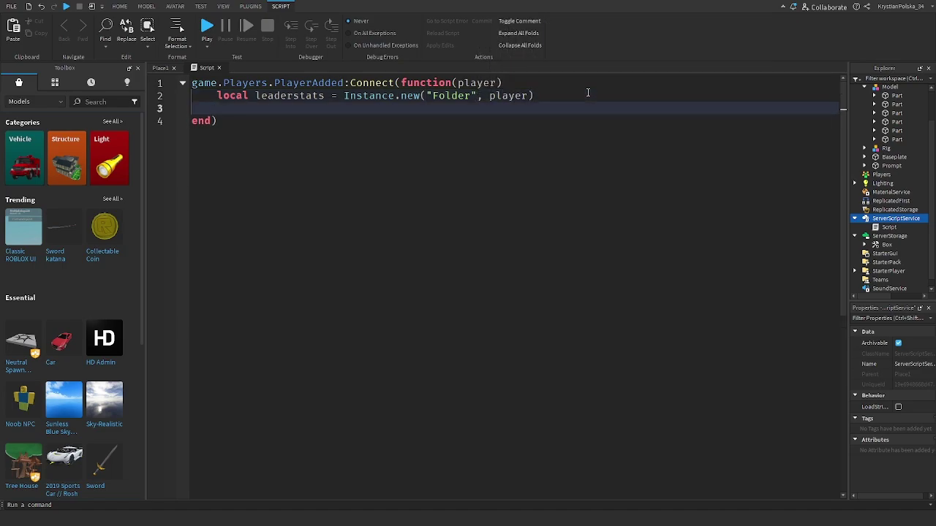
- Below the folder line, add leaderstats.Name = "leaderstats" and leave a blank line after it
text(leaderstats.)
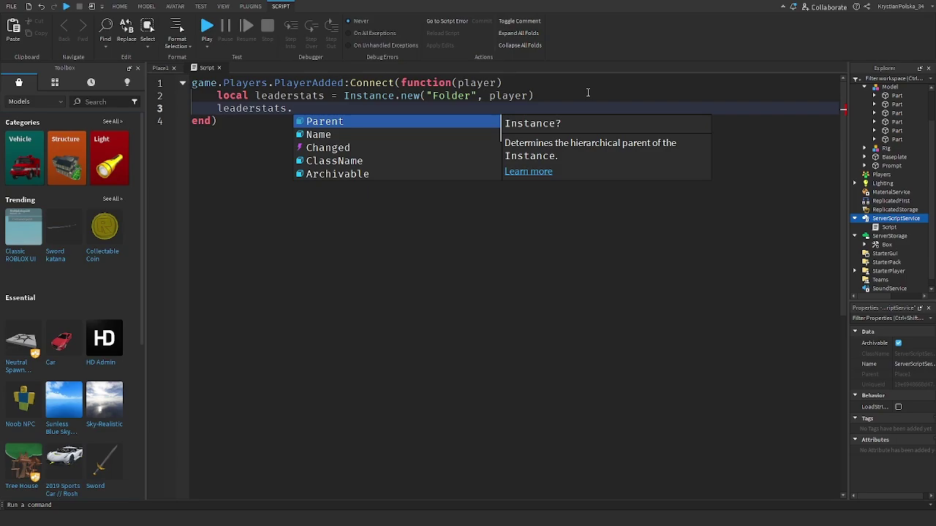
text(Name = )
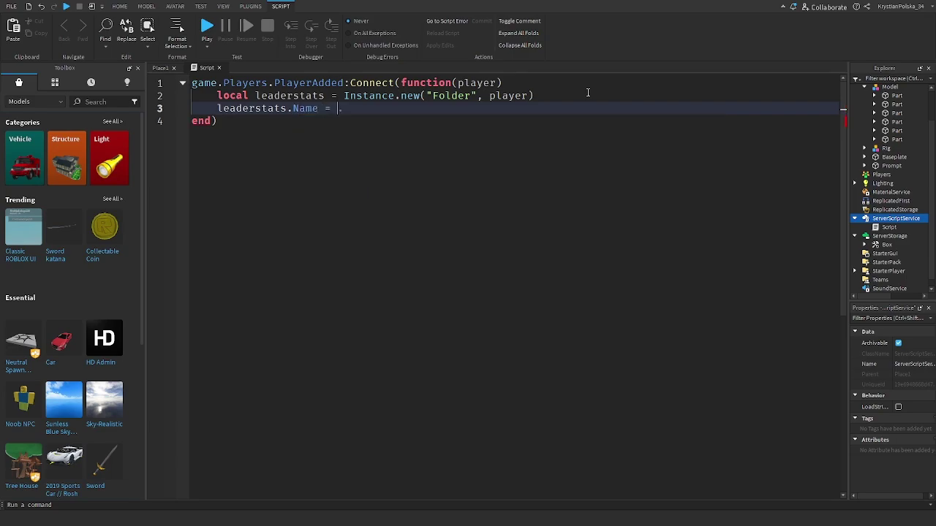
text("leaderstats)
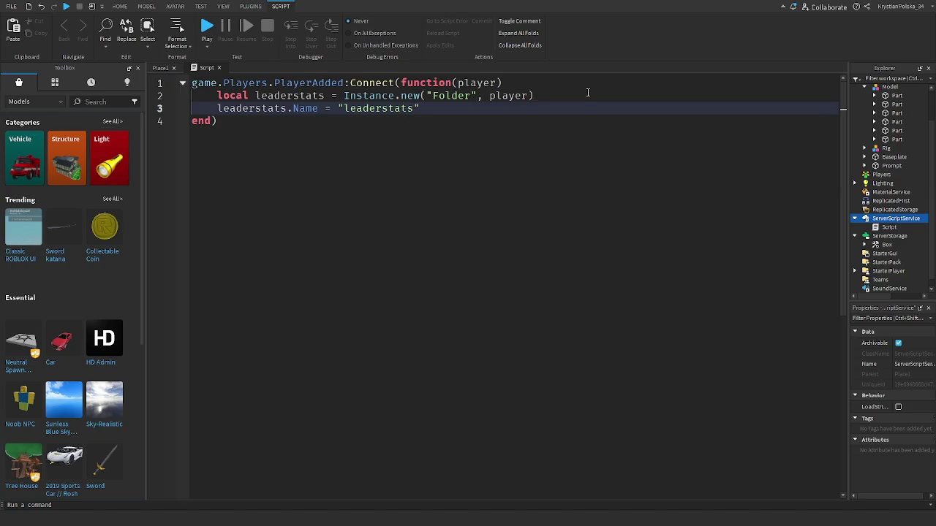
key(Right)
key(Return)
key(Return)
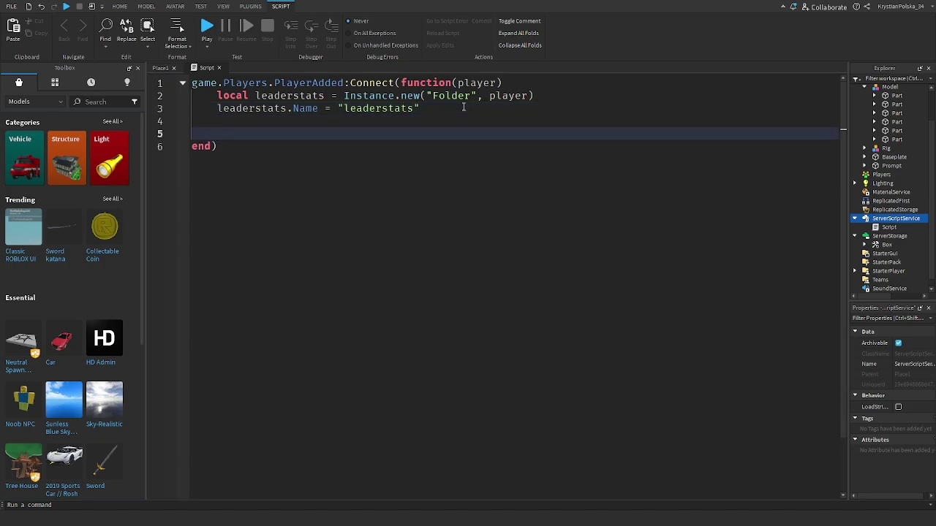
- Add the line local money = Instance.new("NumberValue", leaderstats) inside the PlayerAdded function
text(local money = Instance.new()
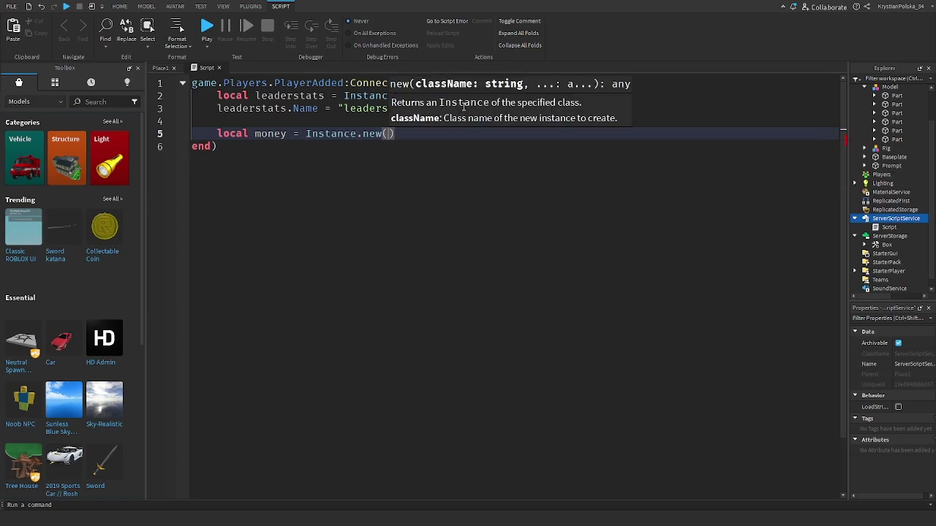
text("NumberValue")
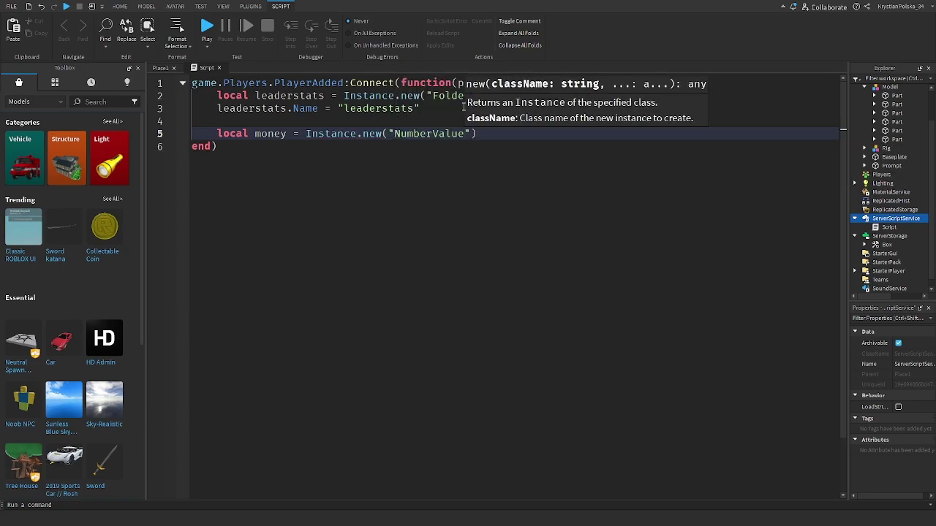
text(, )
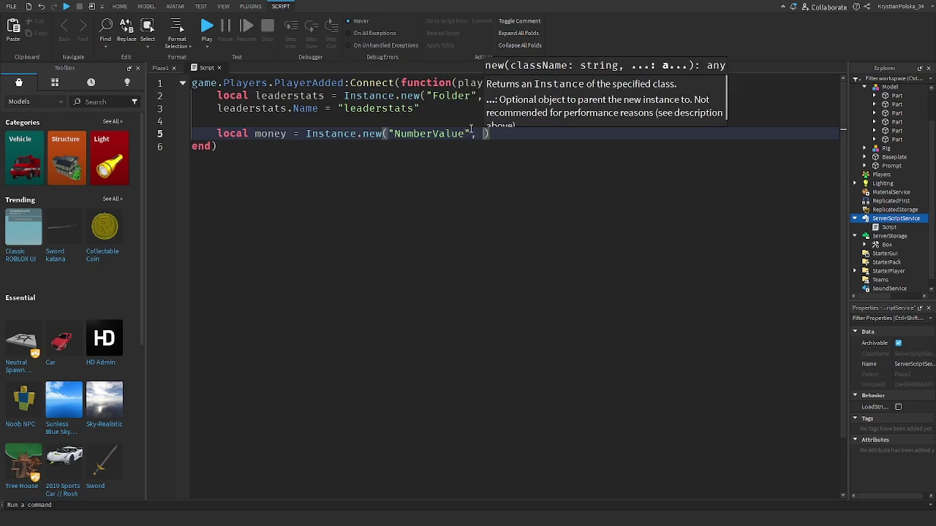
text(leaderstats)
click(573, 131)
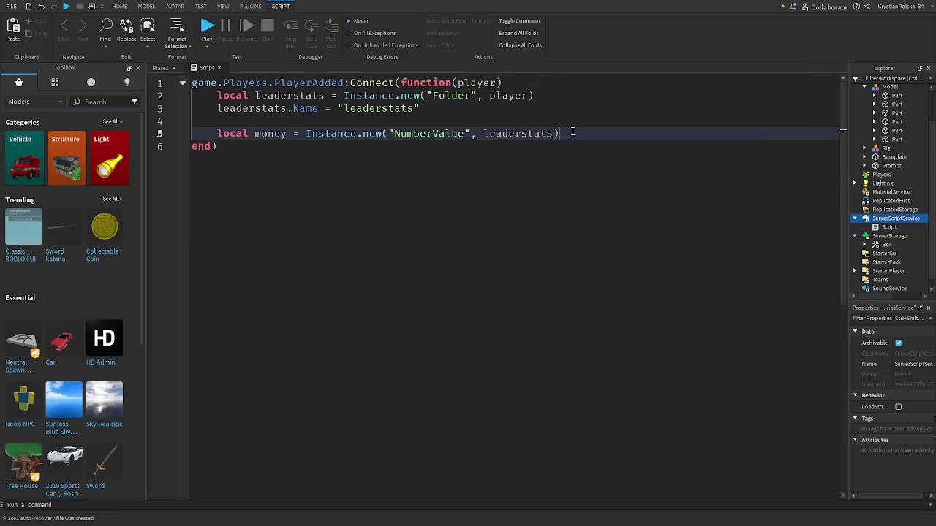
- Name the new value object by adding the line money.Name = "Money"
key(Return)
text(money.N)
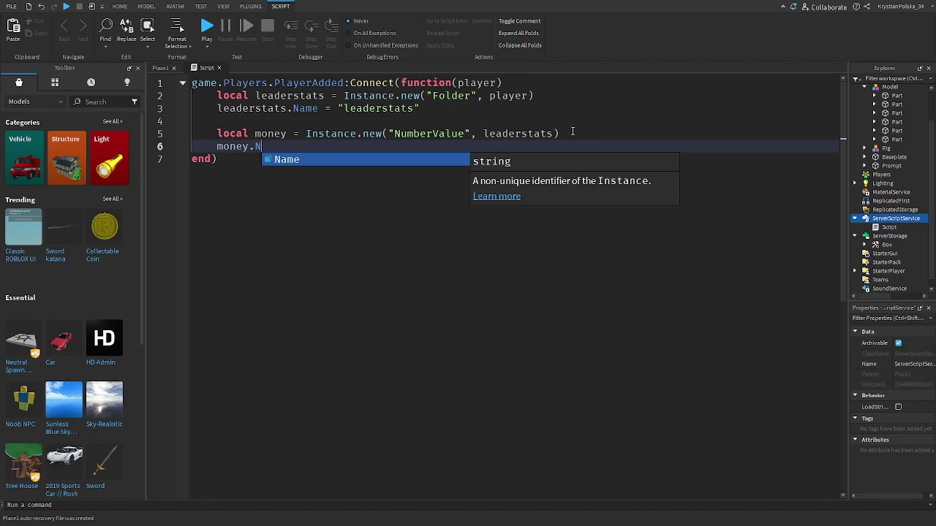
text(ame =)
key(Return)
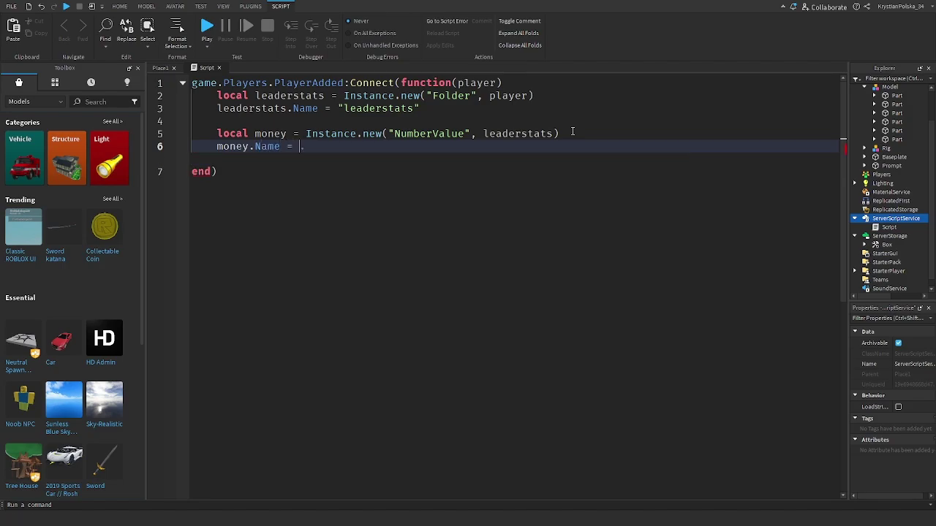
key(BackSpace)
text("Money)
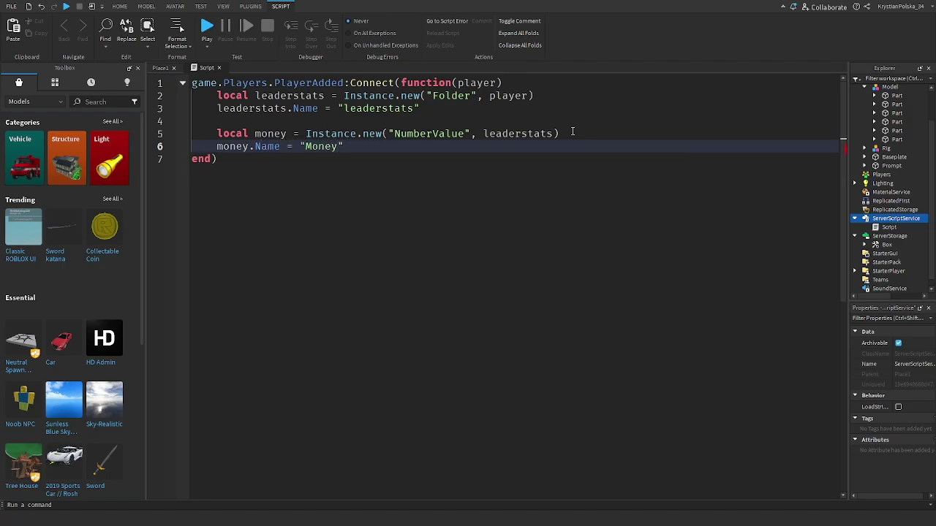
click(402, 154)
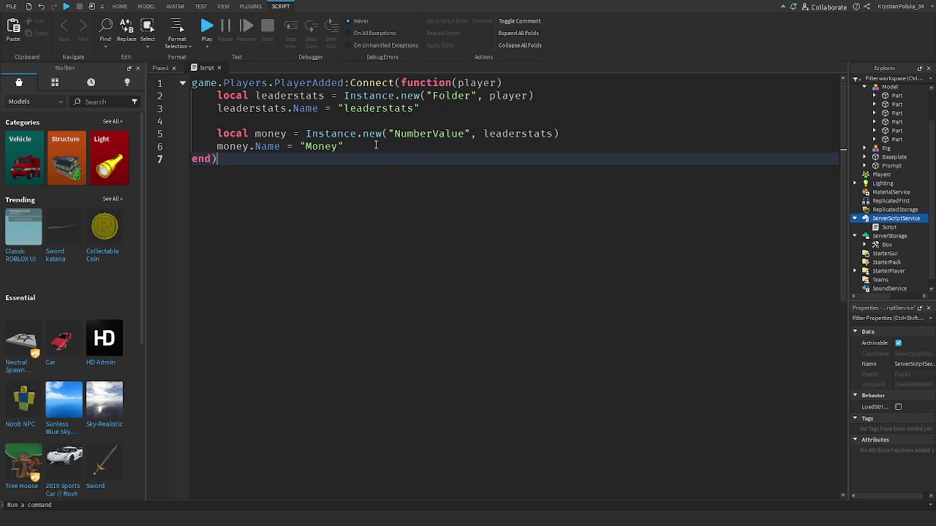
- Add the line money.Value = 0 directly under the money.Name line
click(376, 145)
key(Return)
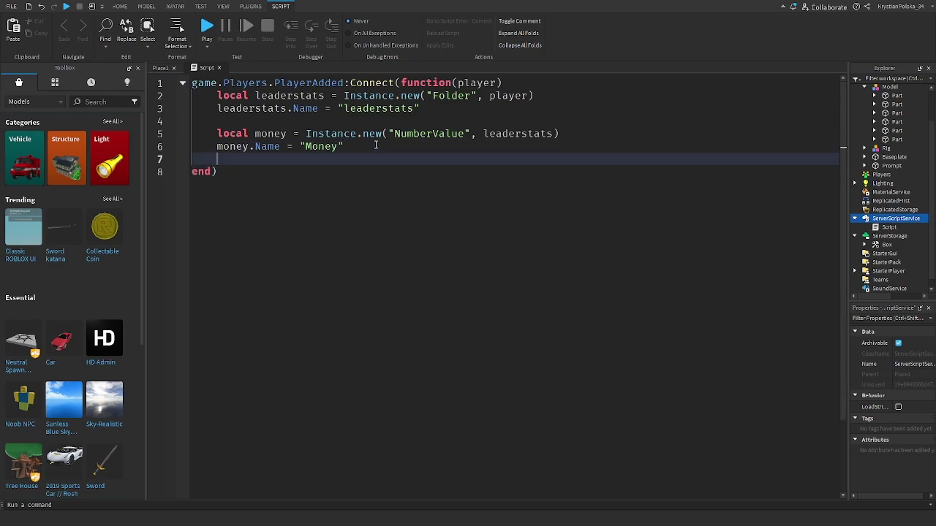
text(money.V)
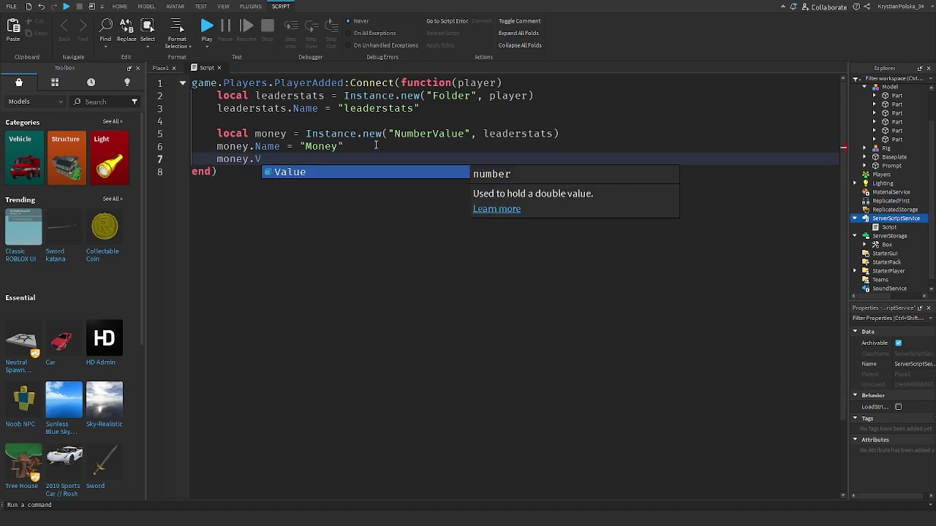
key(Tab)
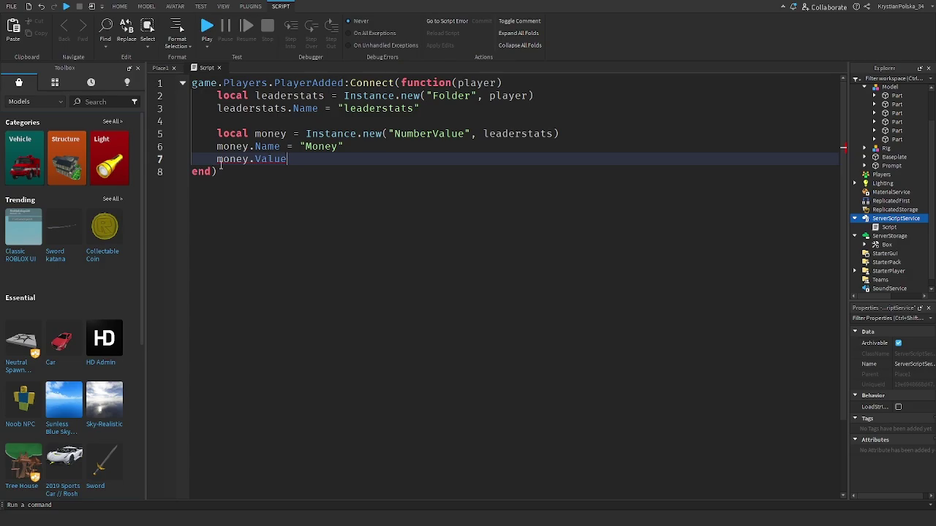
text(=)
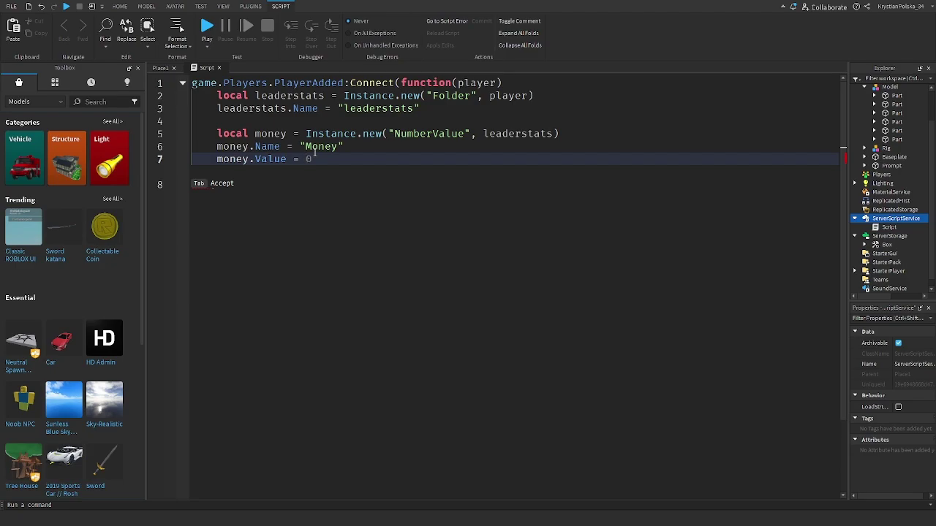
key(Tab)
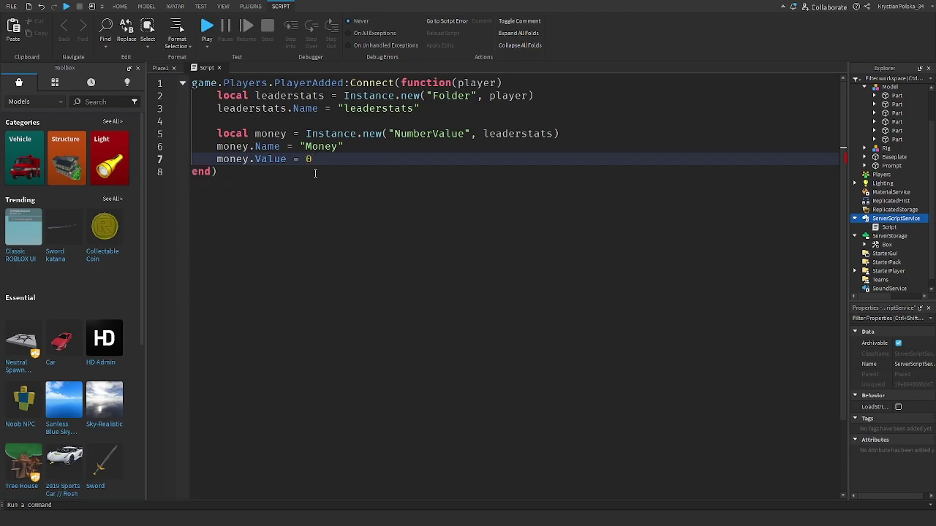
key(Down)
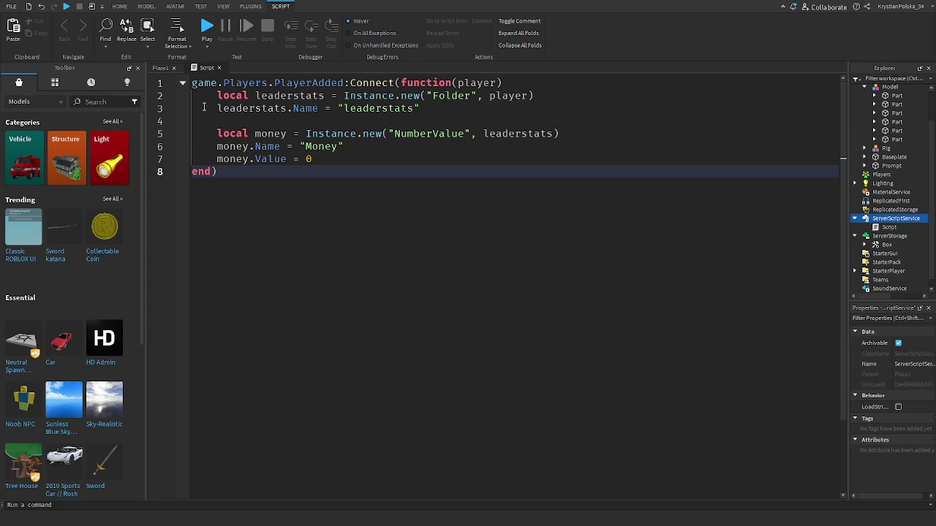
- Return to the Place1 viewport, insert a cylinder part and place it on the baseplate beside the box pile
click(160, 67)
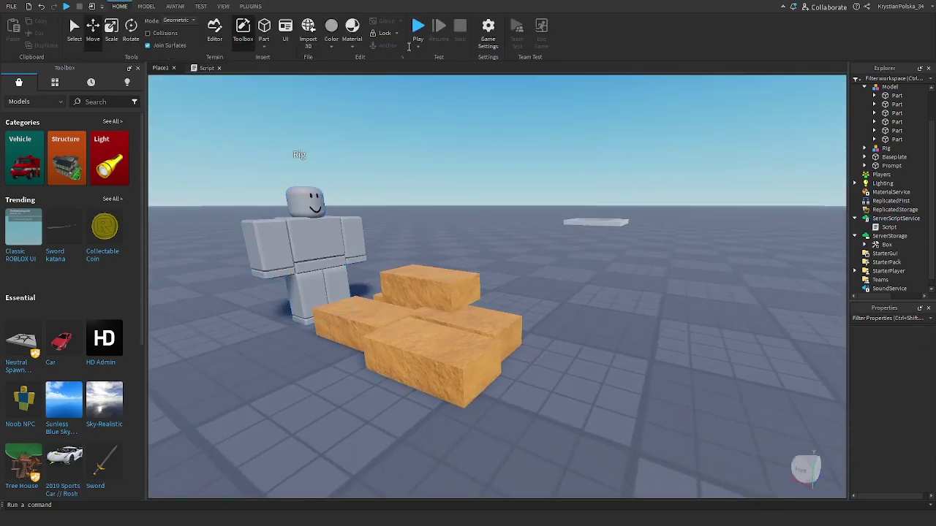
click(411, 42)
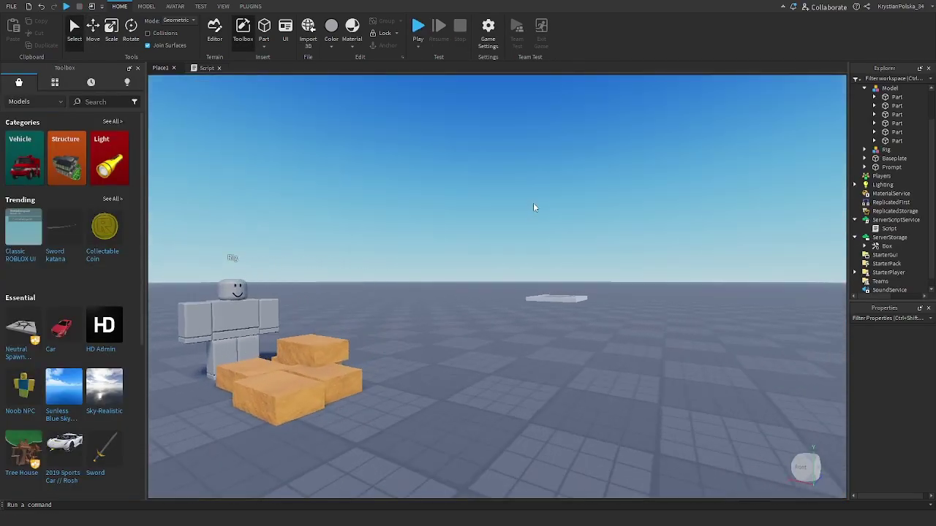
right_drag(533, 203, 533, 203)
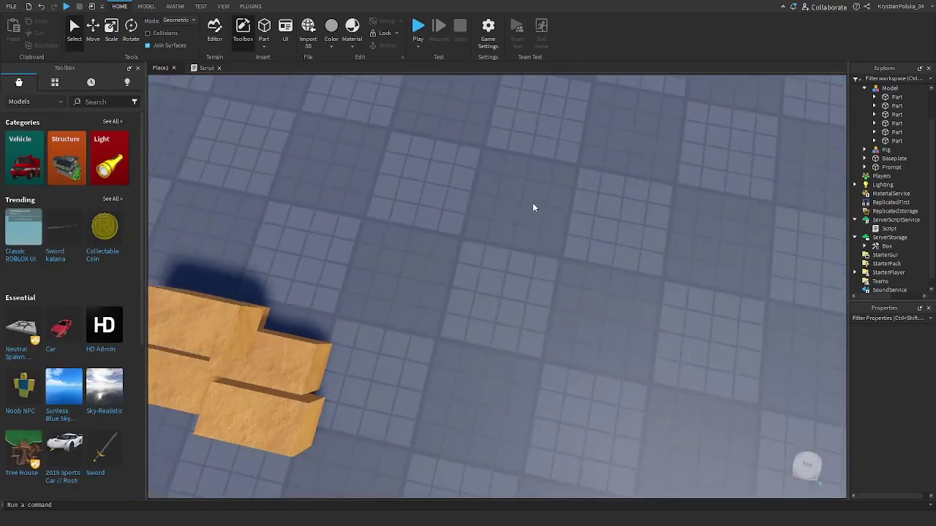
scroll(533, 204, down, 5)
scroll(534, 203, up, 5)
scroll(301, 86, down, 3)
click(264, 44)
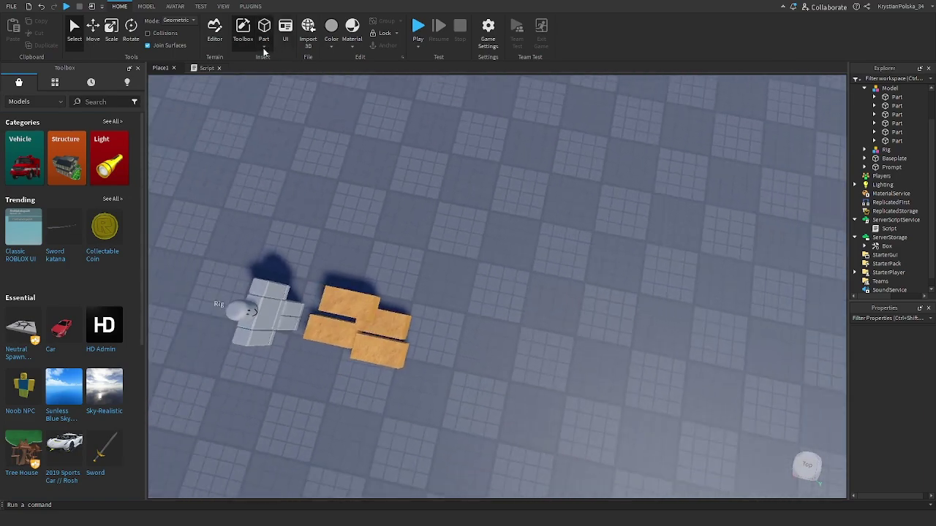
click(282, 71)
drag(497, 284, 548, 333)
- Scale the new cylinder up into a wider round pad
click(112, 36)
drag(539, 342, 534, 374)
drag(575, 331, 618, 361)
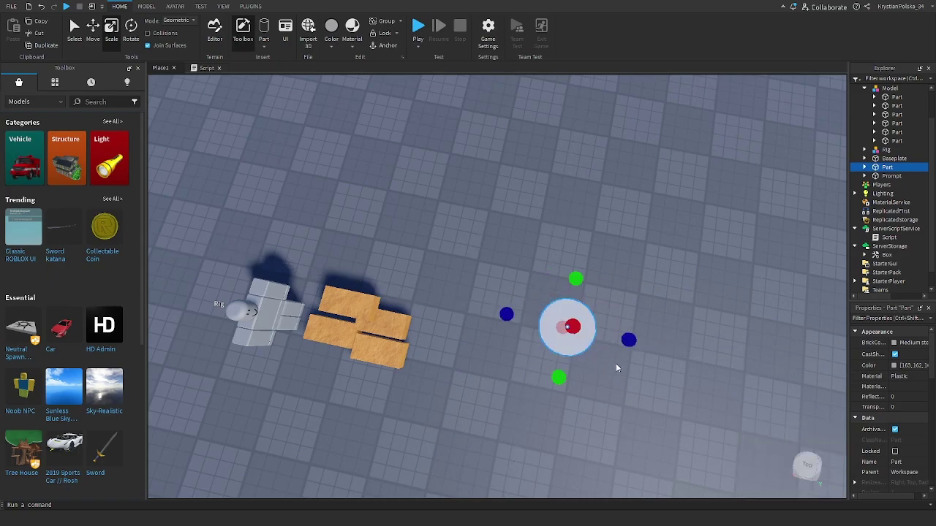
drag(558, 377, 556, 393)
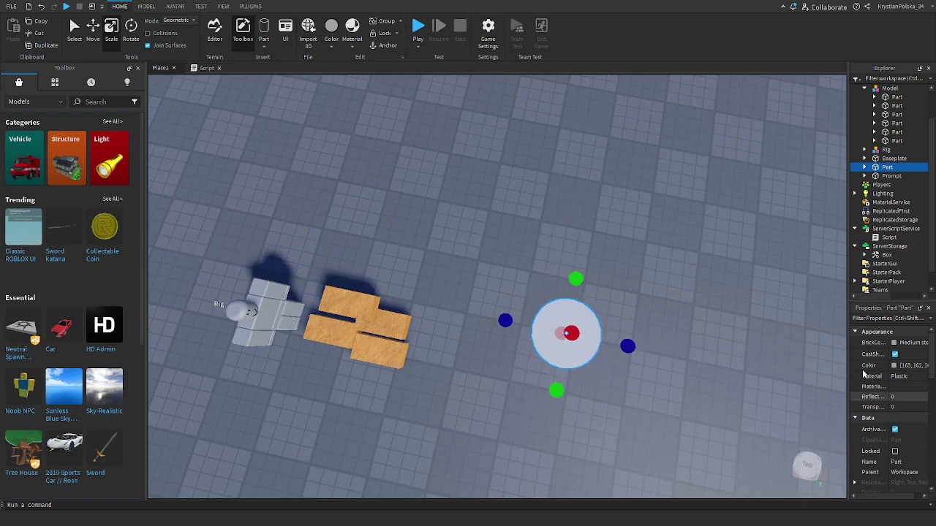
- Color the round pad Lime green and set its Material to Neon
click(894, 342)
click(821, 383)
click(923, 378)
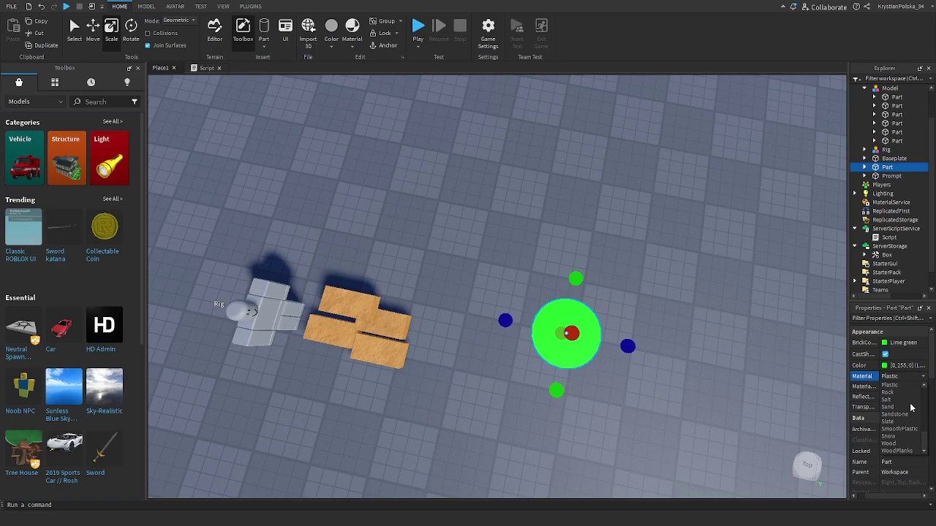
click(893, 437)
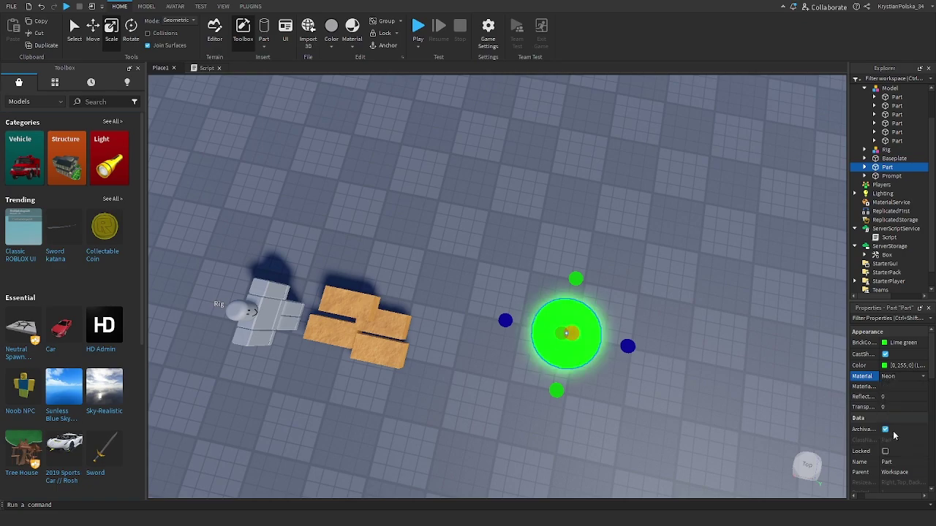
- Anchor the green pad and rename it Sell
click(665, 358)
click(561, 338)
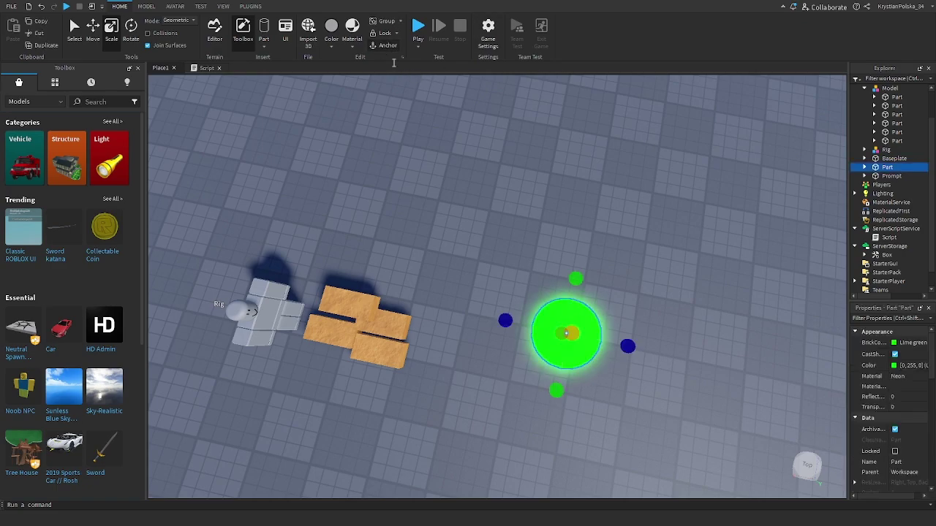
click(912, 465)
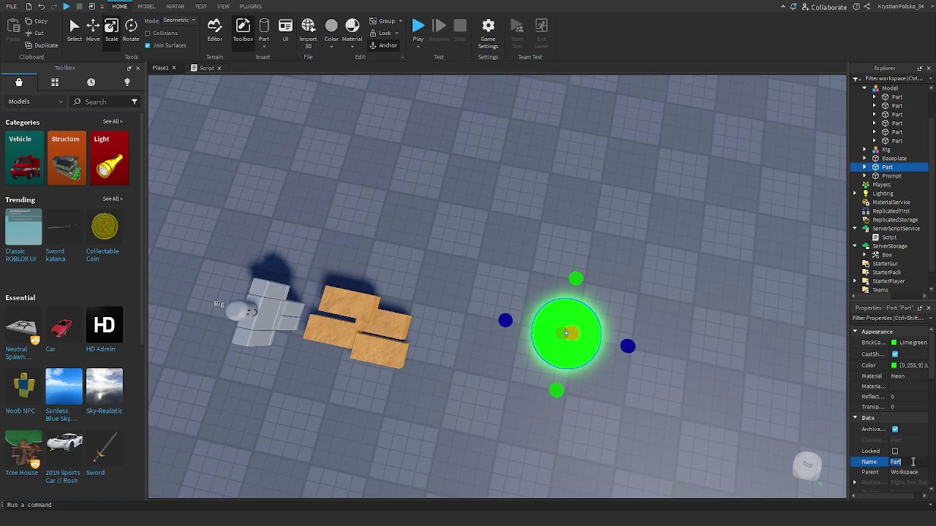
text(Se)
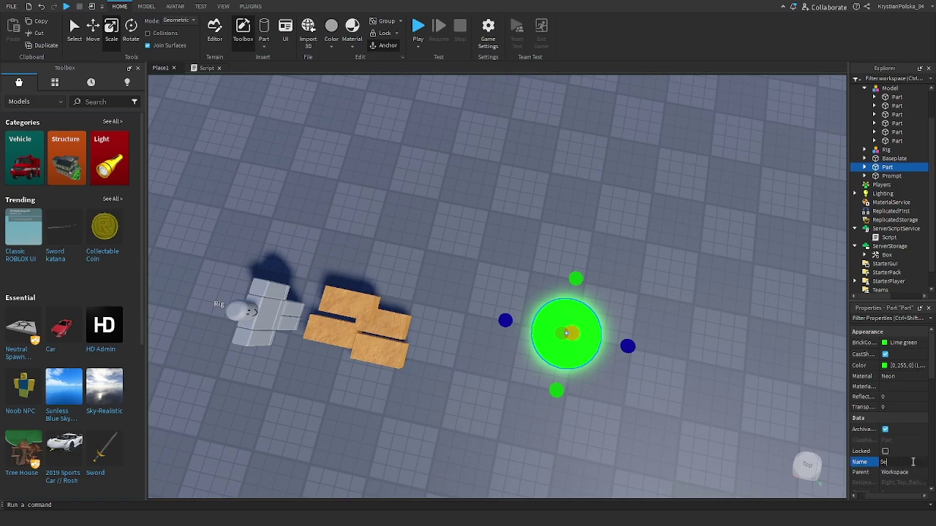
text(ll)
key(Return)
click(497, 190)
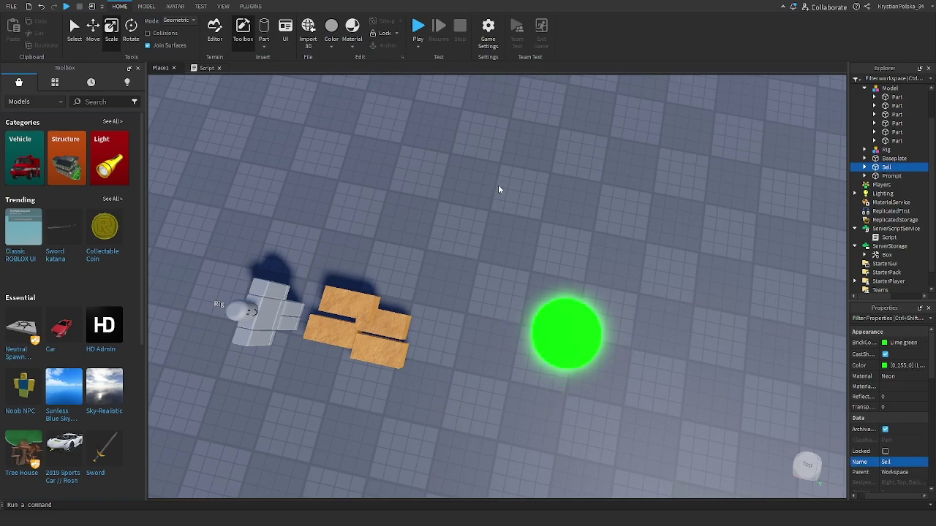
scroll(388, 359, up, 2)
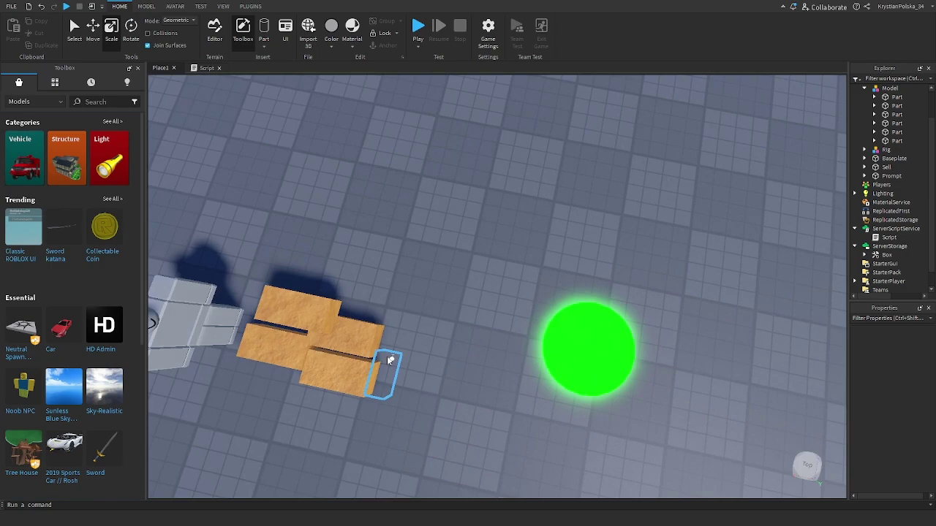
scroll(388, 360, up, 1)
right_drag(489, 271, 392, 303)
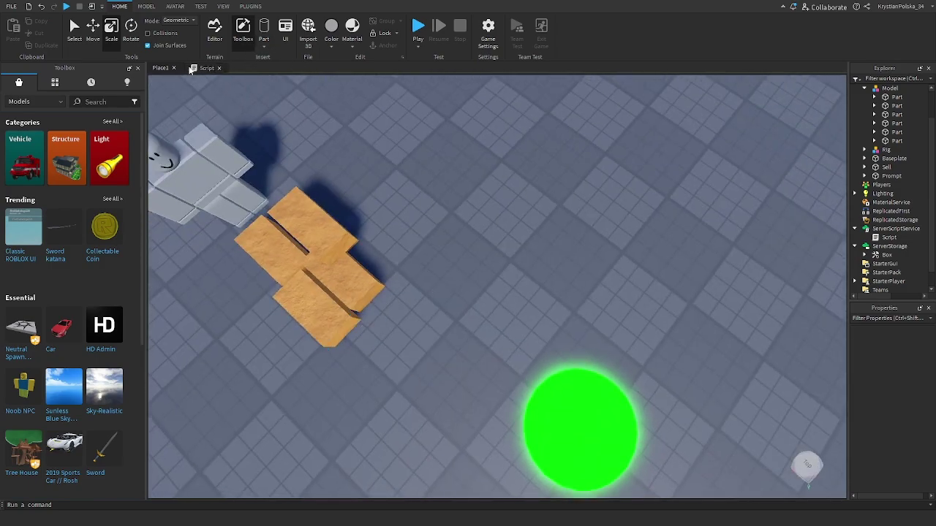
click(205, 67)
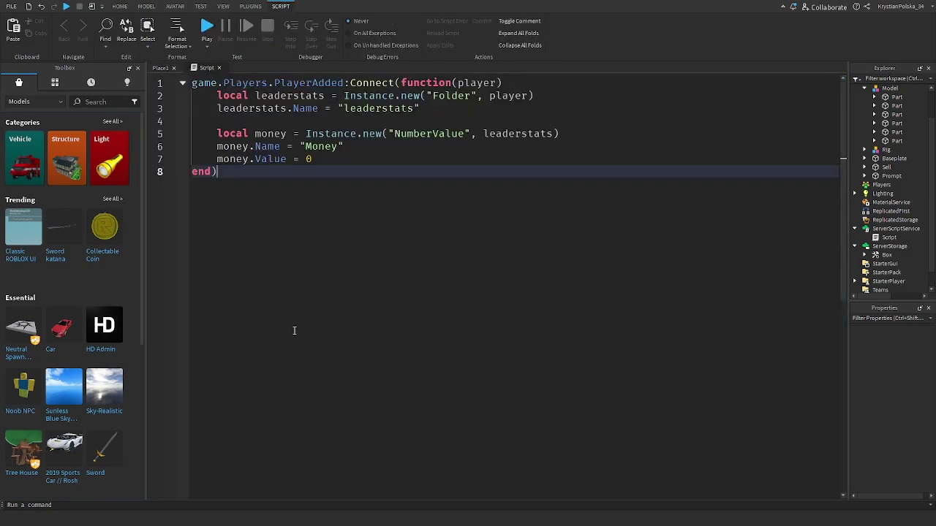
- Return to the Place1 viewport and rename the script in ServerScriptService leaderstats
click(159, 68)
click(889, 238)
click(904, 364)
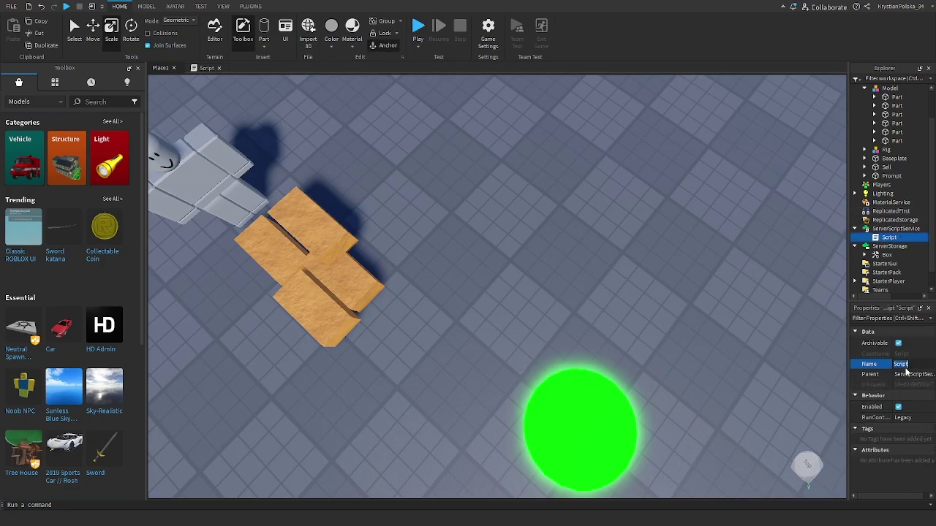
text(leaders)
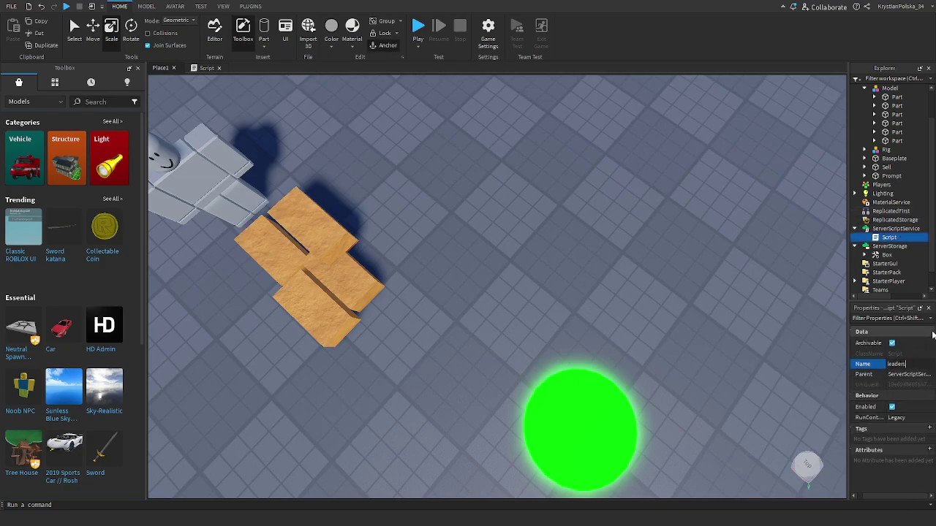
text(tats)
key(Return)
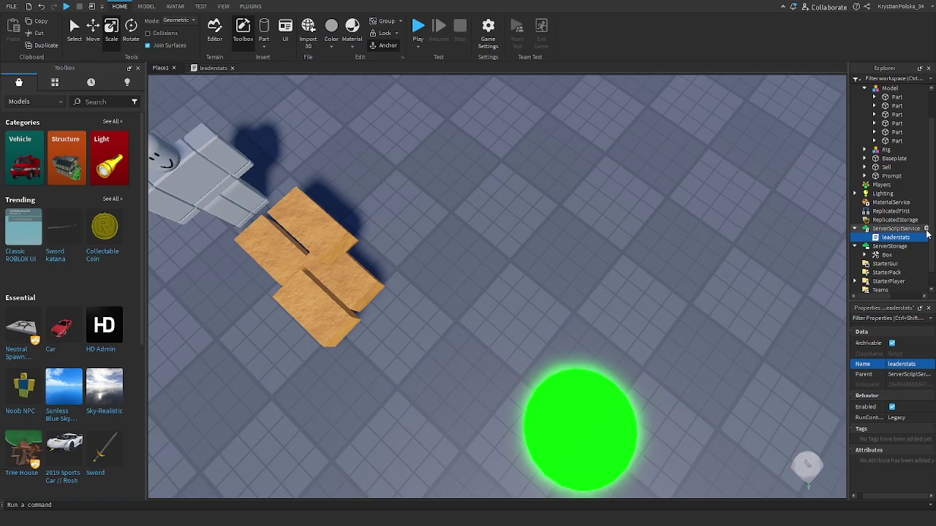
- Add a second Script to ServerScriptService and name it Job
click(927, 229)
click(877, 268)
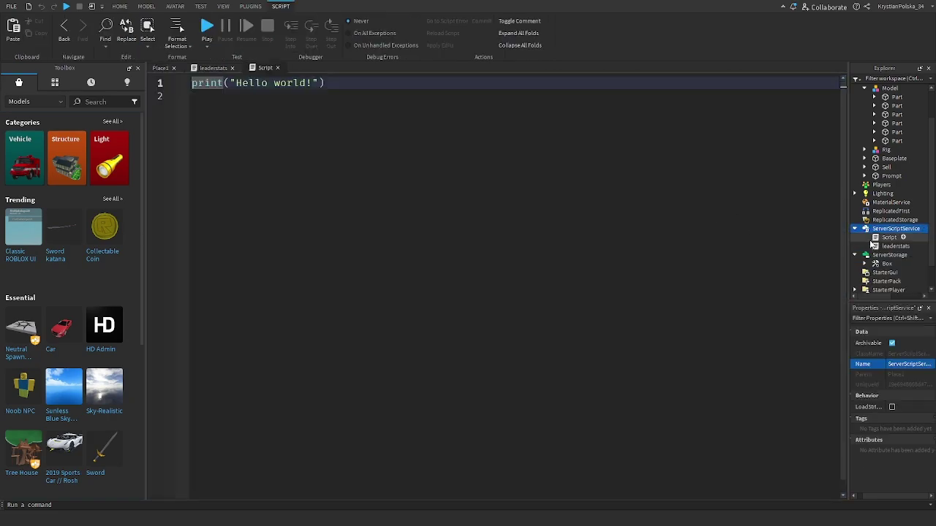
click(881, 238)
click(906, 364)
key(BackSpace)
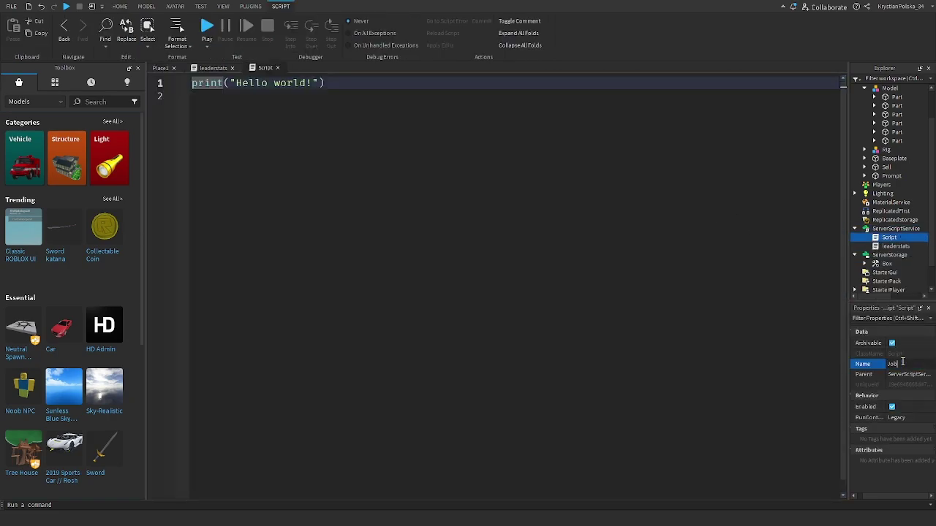
text(Job)
key(Return)
- Replace the default print line in the Job script with local sell = workspace.Sell
click(314, 95)
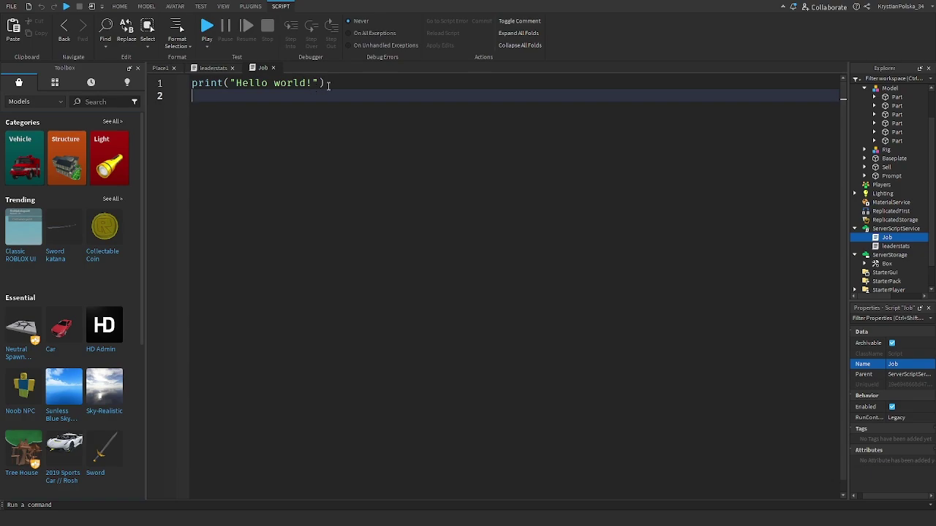
drag(328, 86, 190, 84)
key(BackSpace)
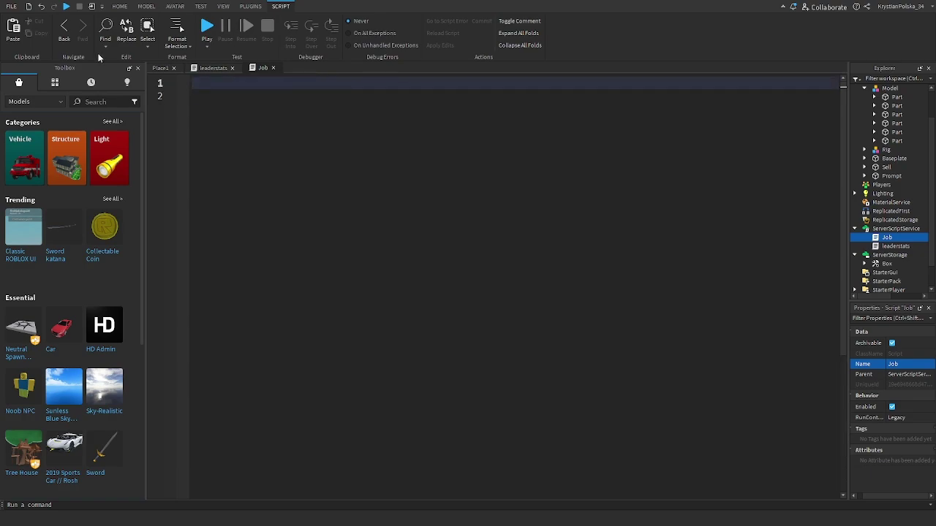
text(local sell)
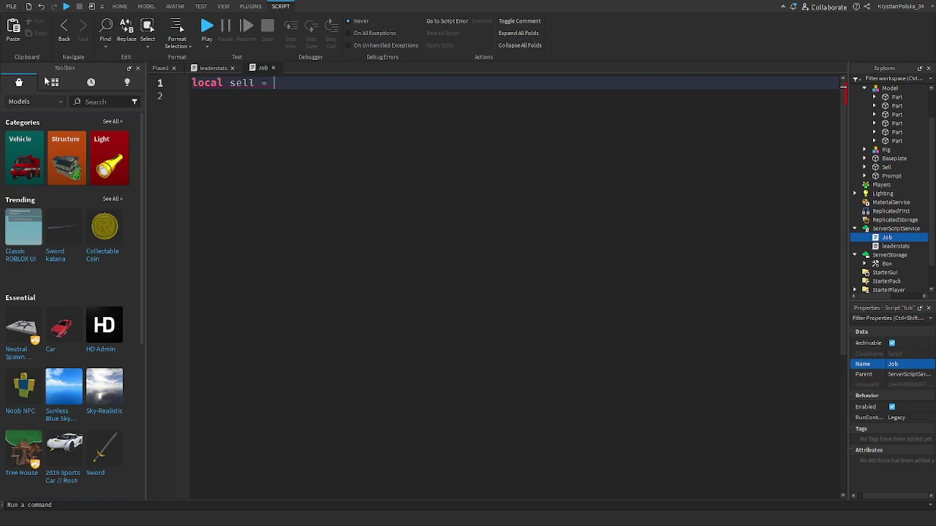
text(= workspace.Sell)
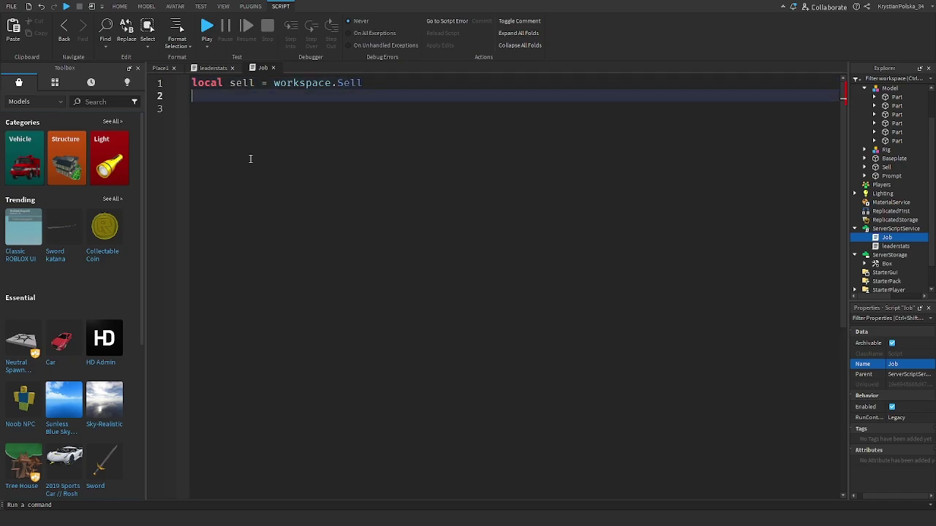
- Declare local prompt = workspace.Prompt on the line below the sell variable
key(Return)
text(local PROM)
key(BackSpace)
key(BackSpace)
key(BackSpace)
key(BackSpace)
text(prmo)
key(BackSpace)
key(BackSpace)
text(ompt)
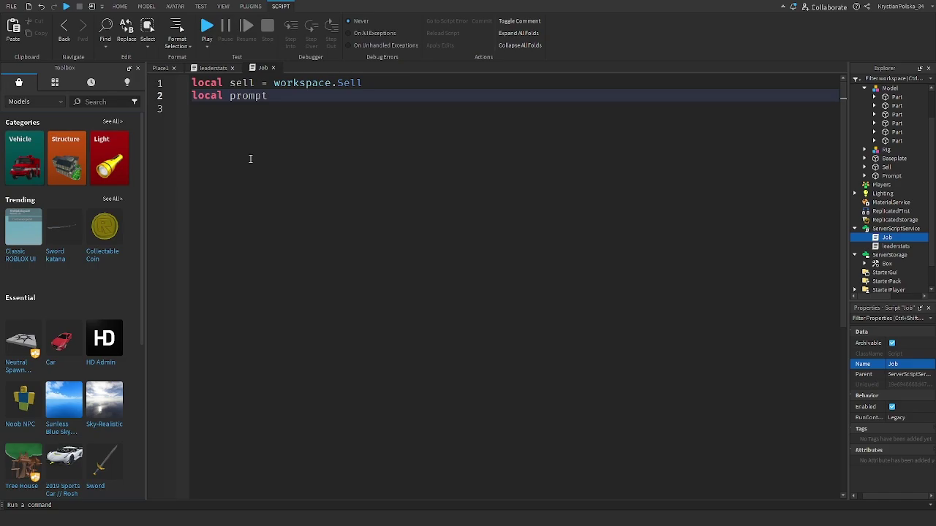
text( = )
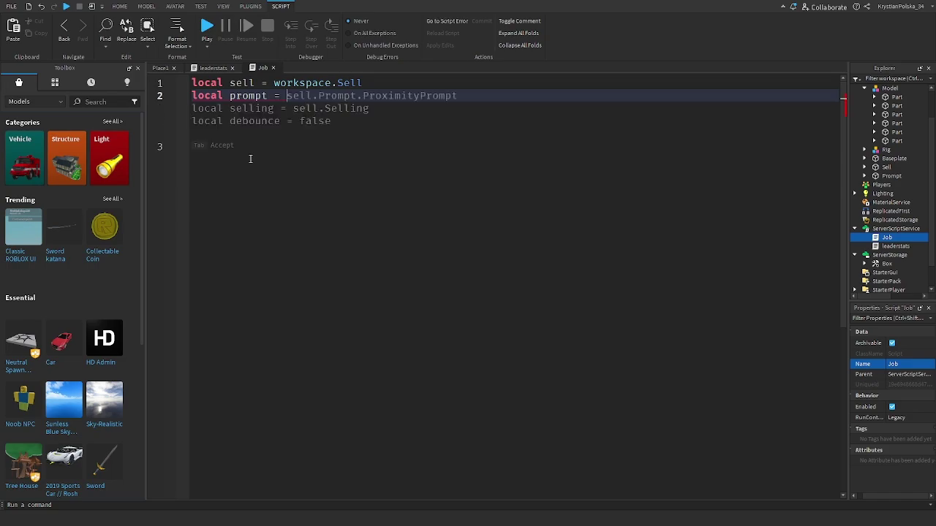
text(workspace.Pro)
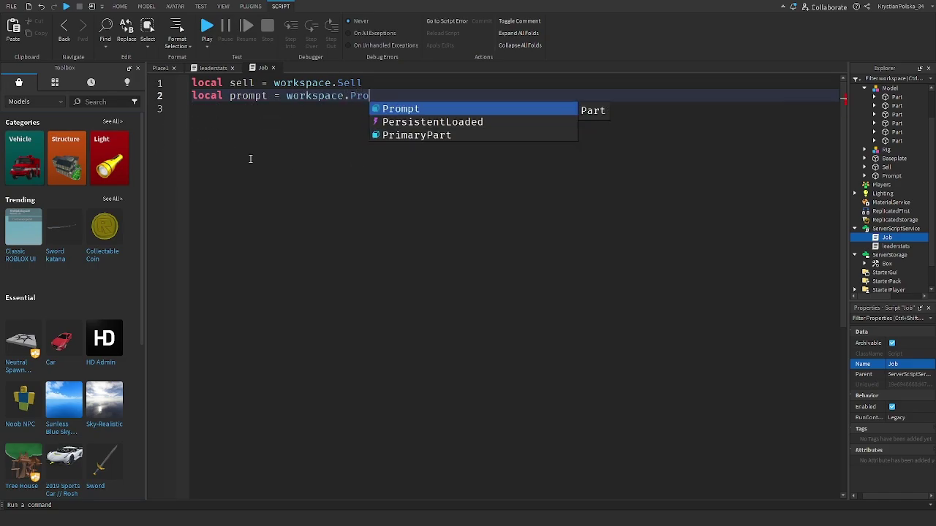
key(Tab)
key(Return)
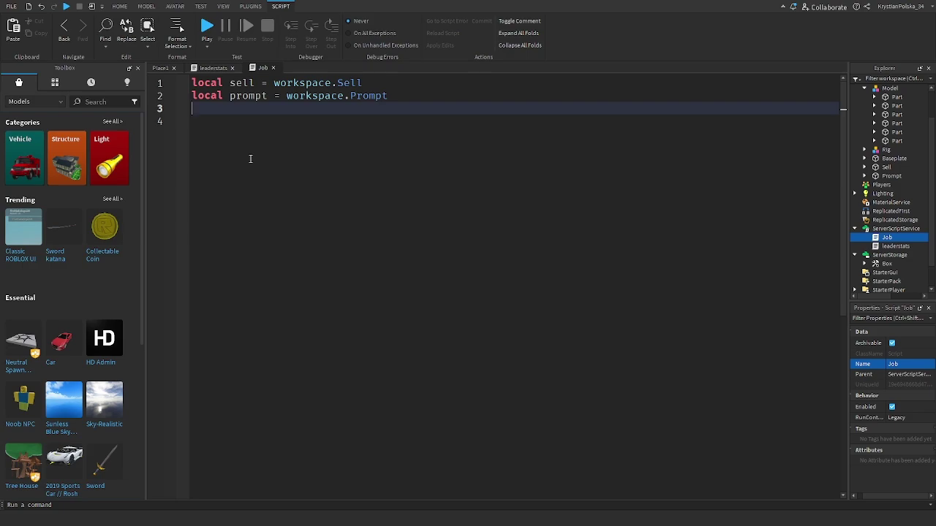
- After a blank line, declare local boxTool = game:GetService("ServerStorage").Box:Clone()
key(Return)
text(local b)
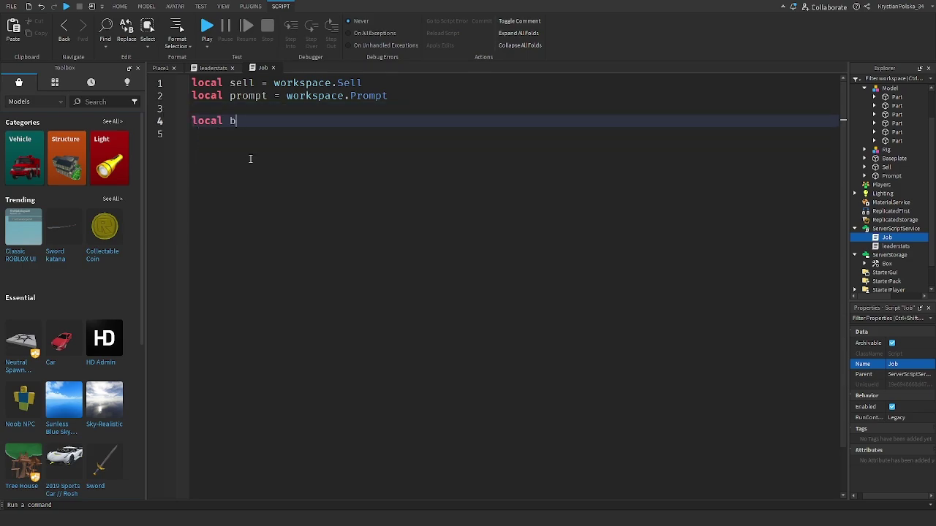
text(oxTool = )
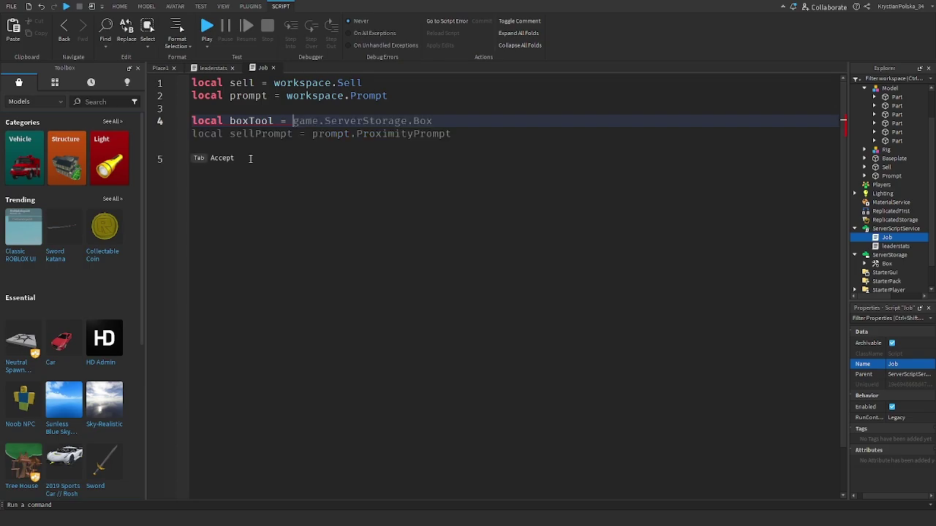
text(game:G)
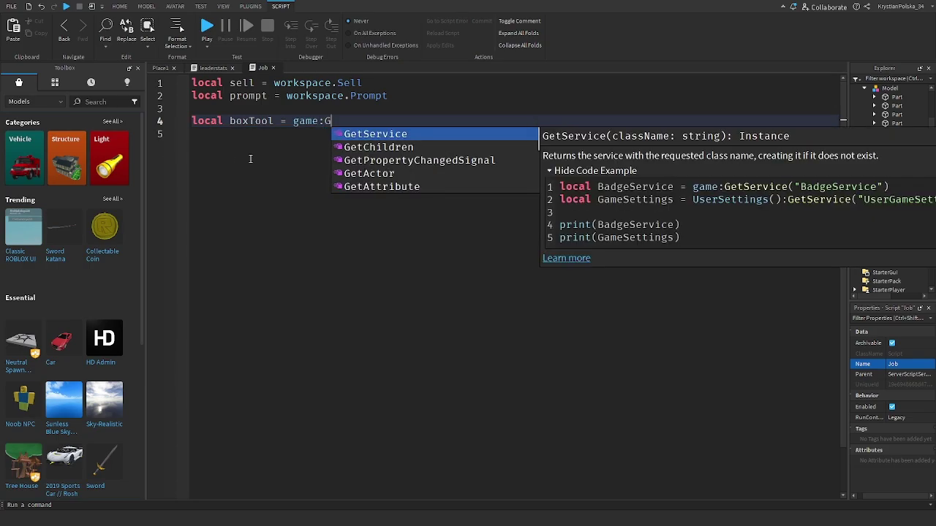
key(Tab)
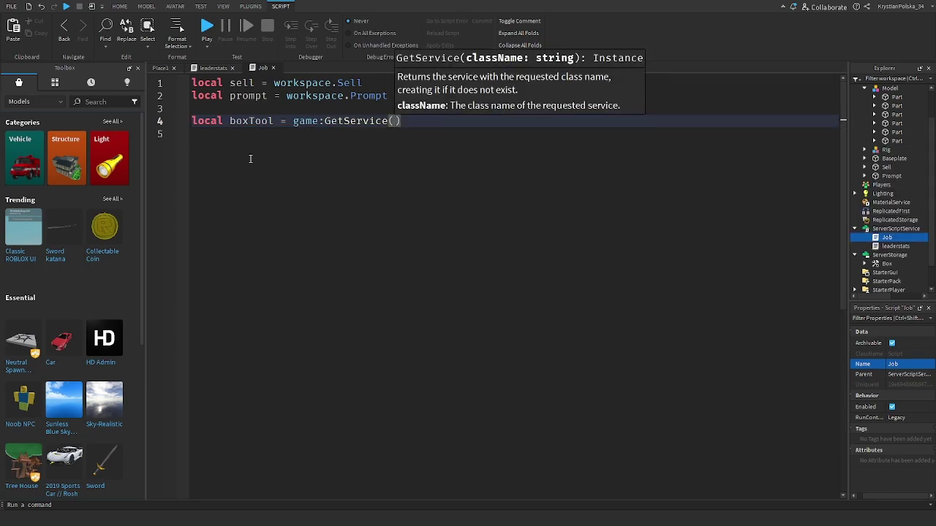
text("S)
key(Tab)
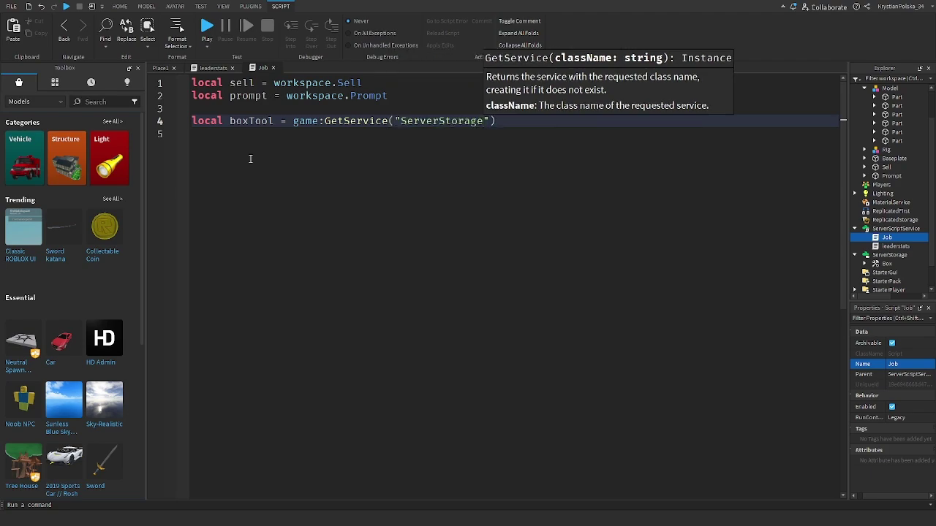
click(517, 119)
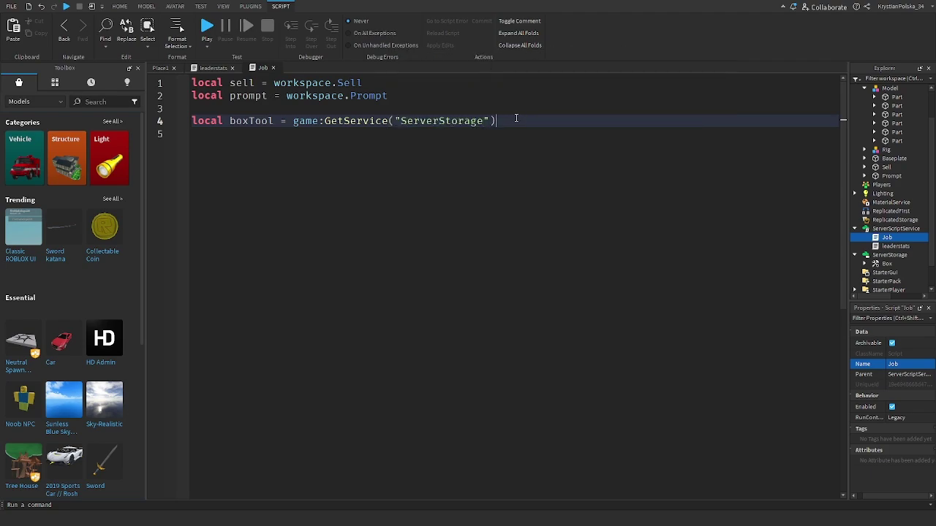
text(.Box:Clone())
- Below the boxTool declaration, leave a blank line and reference the event prompt.ProximityPrompt.TriggerEnded
key(Return)
key(Return)
text(pro)
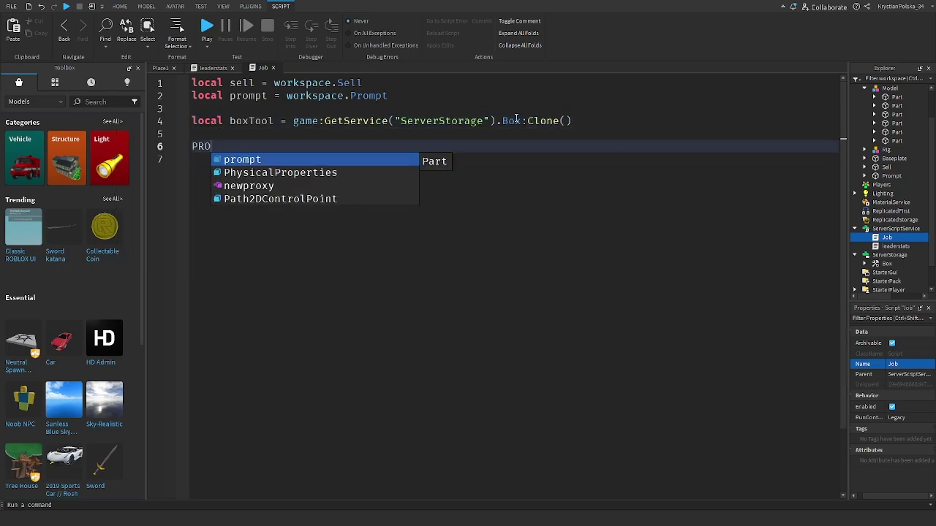
key(Tab)
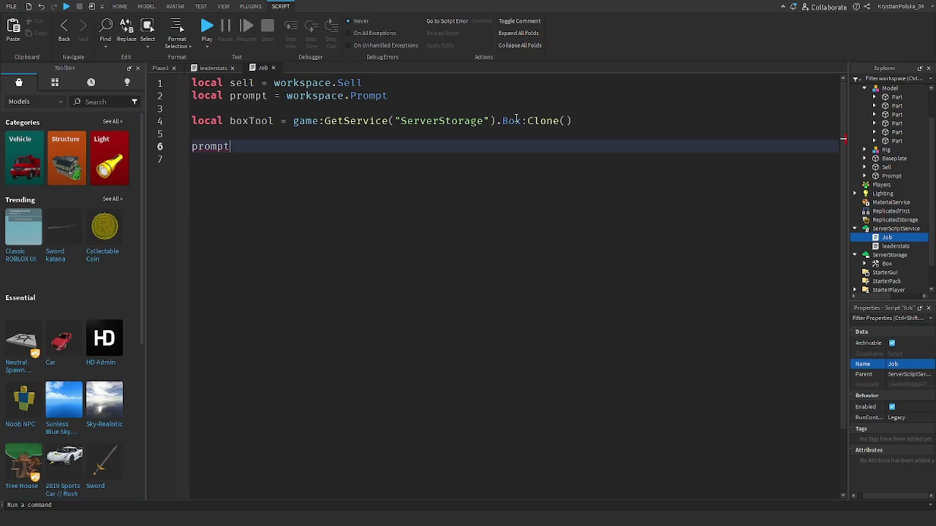
text(.P)
key(Tab)
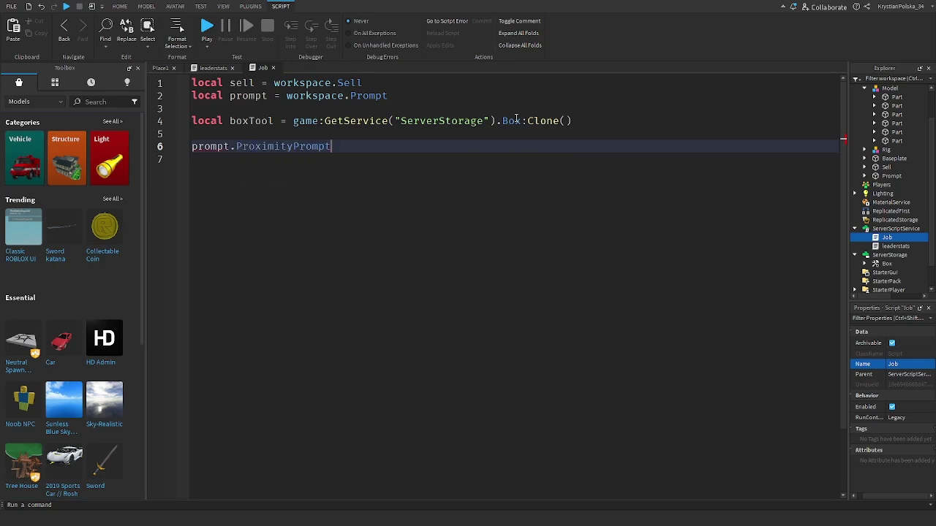
text(.T)
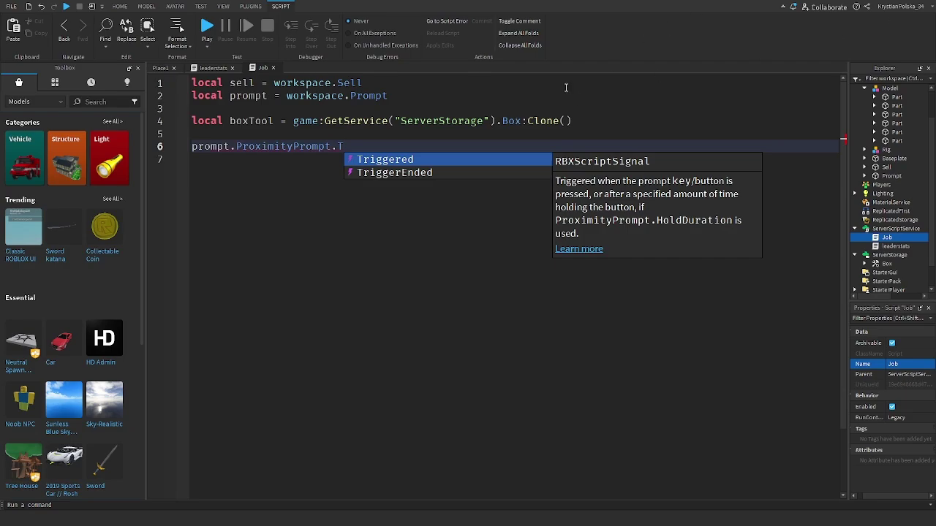
click(437, 173)
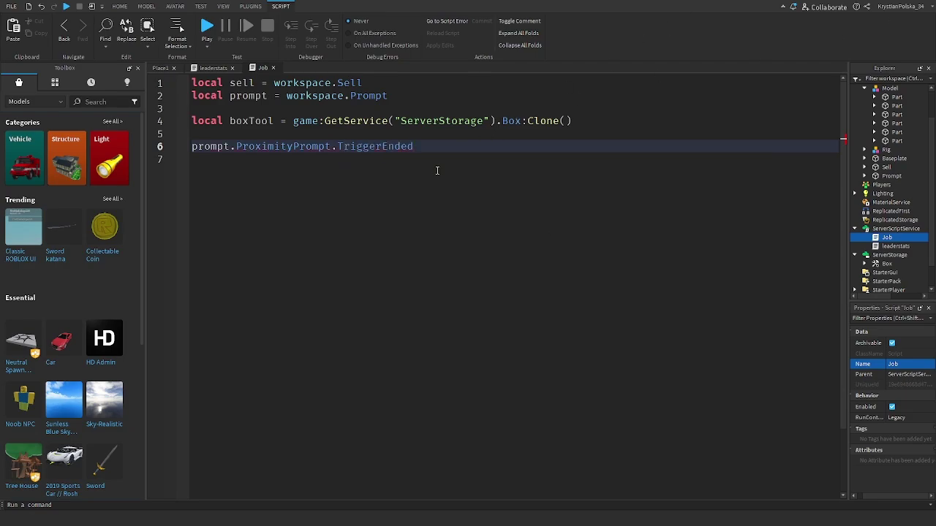
- Connect the TriggerEnded event to an anonymous function with the parameter player, with an empty body closed by end)
text(:C)
key(Tab)
text((function)
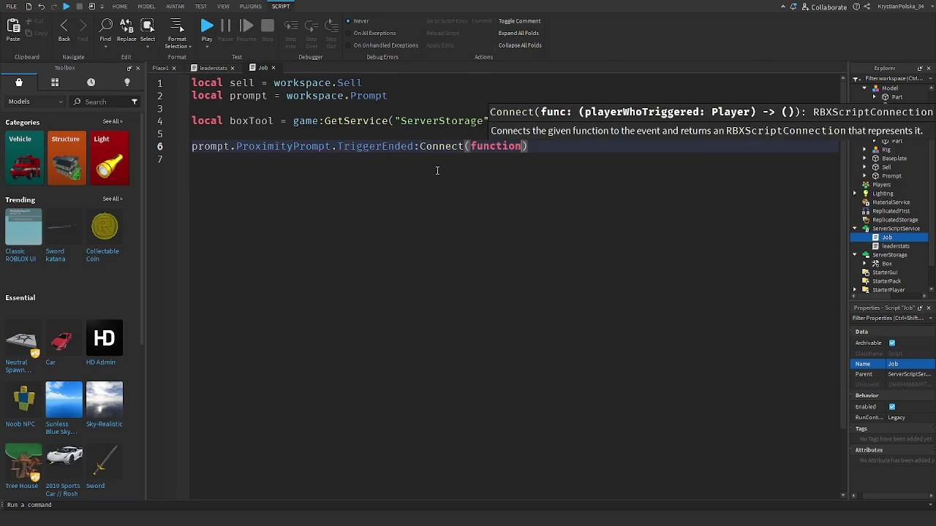
key(Return)
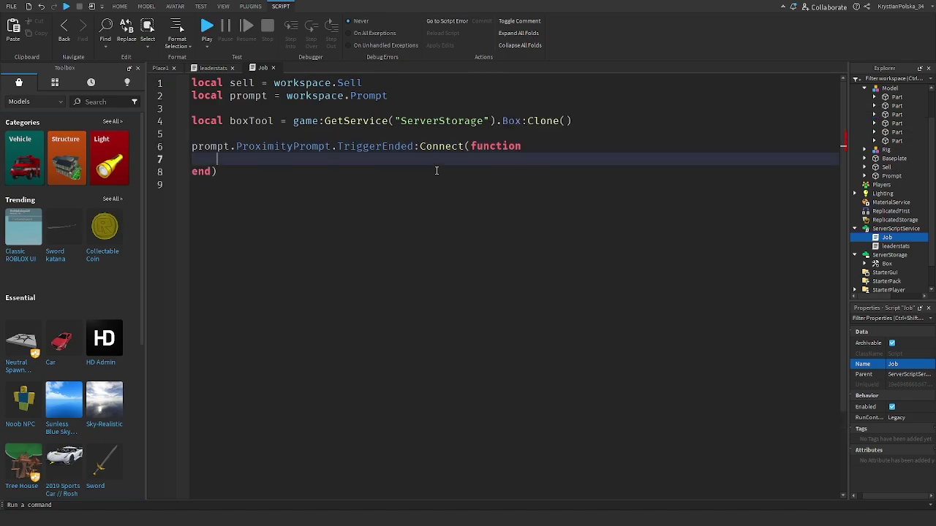
click(525, 149)
text(()
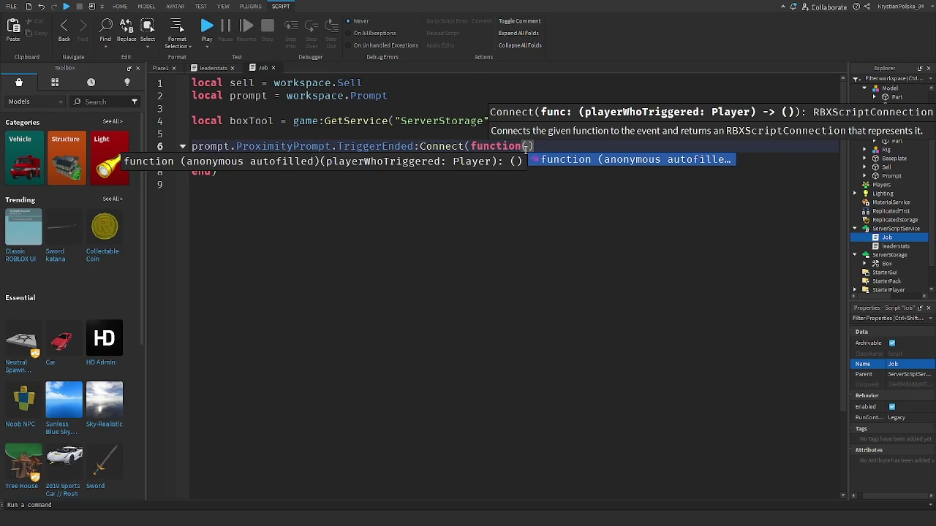
text(player)
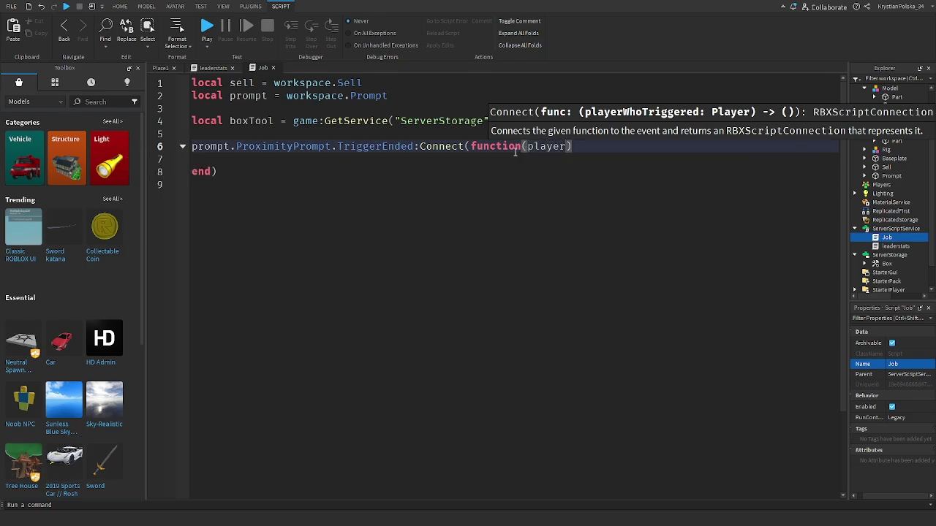
click(462, 169)
click(444, 161)
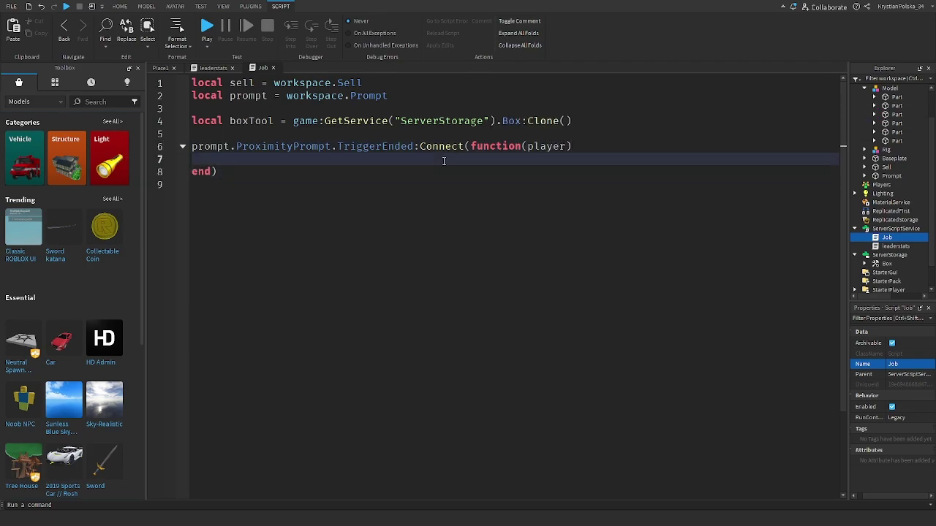
- Inside the TriggerEnded function, begin an if condition with not player.Character:FindFirstChild("box")
text(if not player.Character)
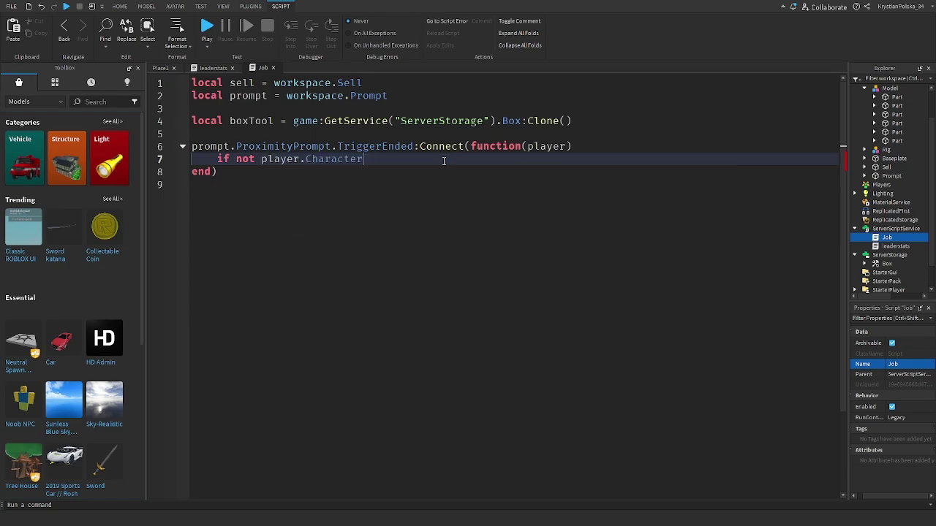
text(:F)
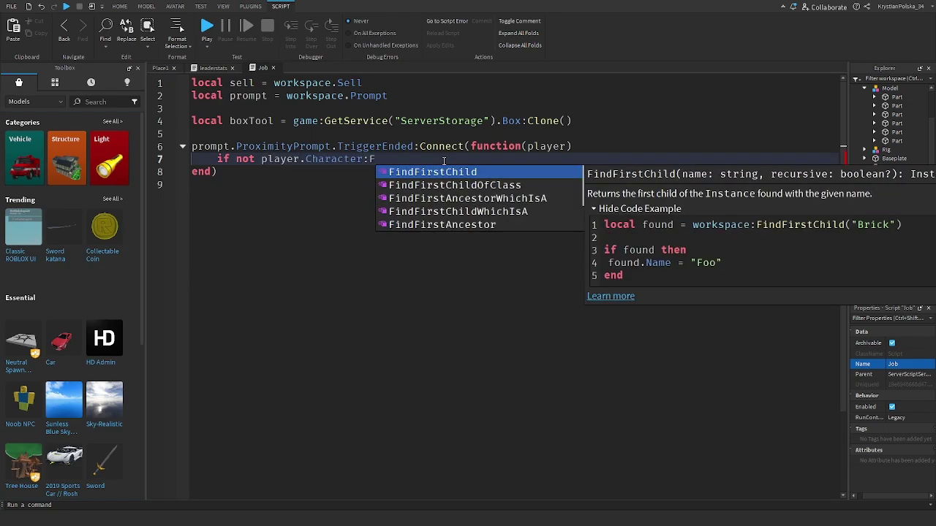
key(Tab)
text("boxe)
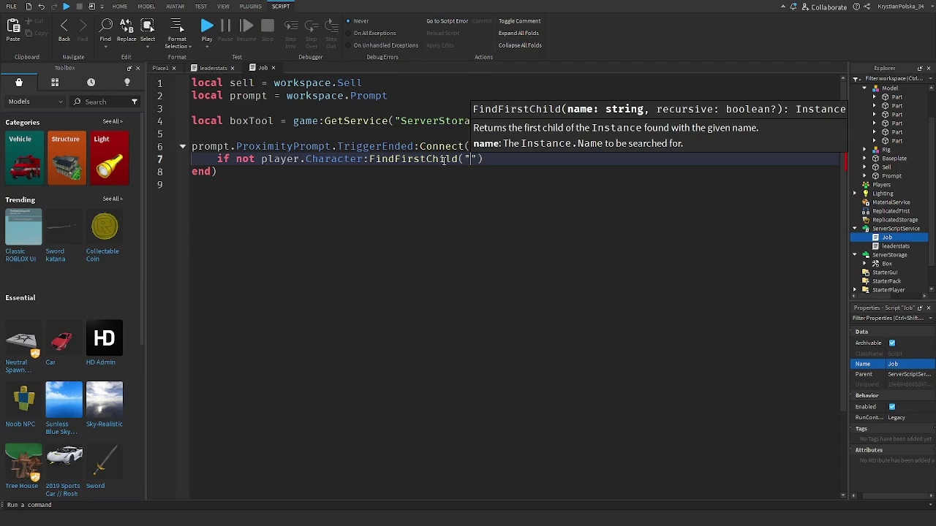
key(BackSpace)
key(BackSpace)
key(BackSpace)
text(ox)
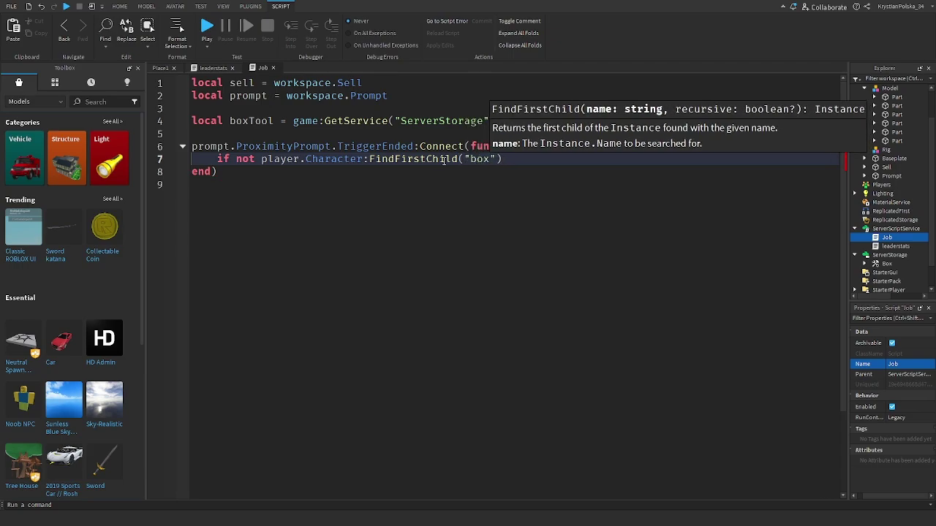
click(544, 160)
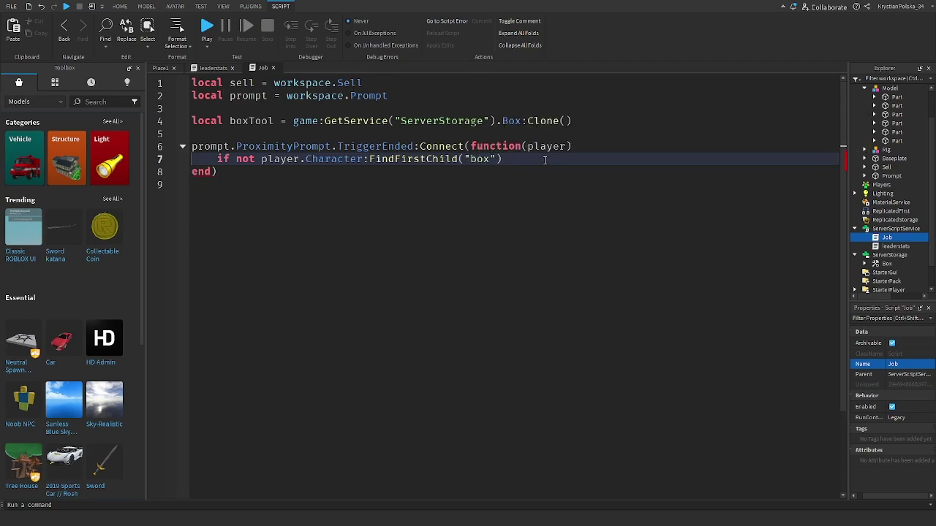
- Extend the if condition with and not player.Backpack:FindFirstChild("Box") and finish it with then
text(and not player.C)
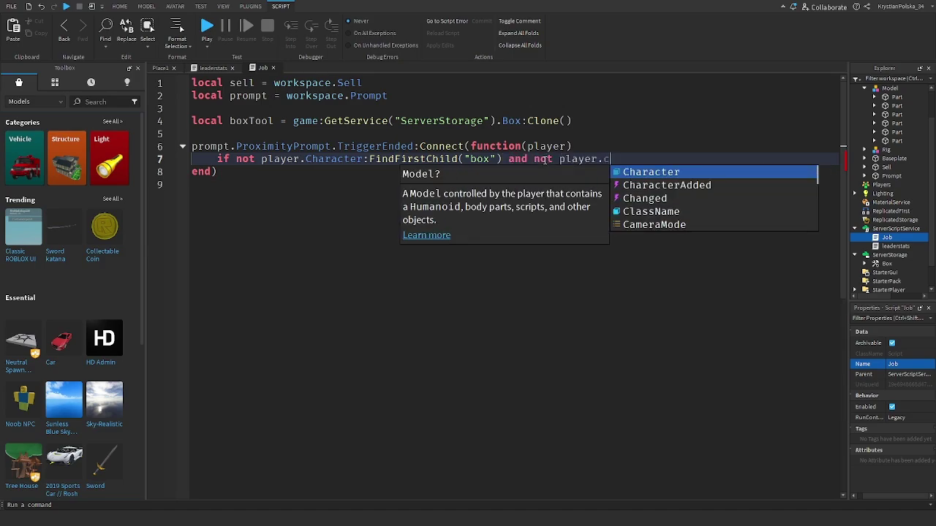
key(BackSpace)
text(Backpack)
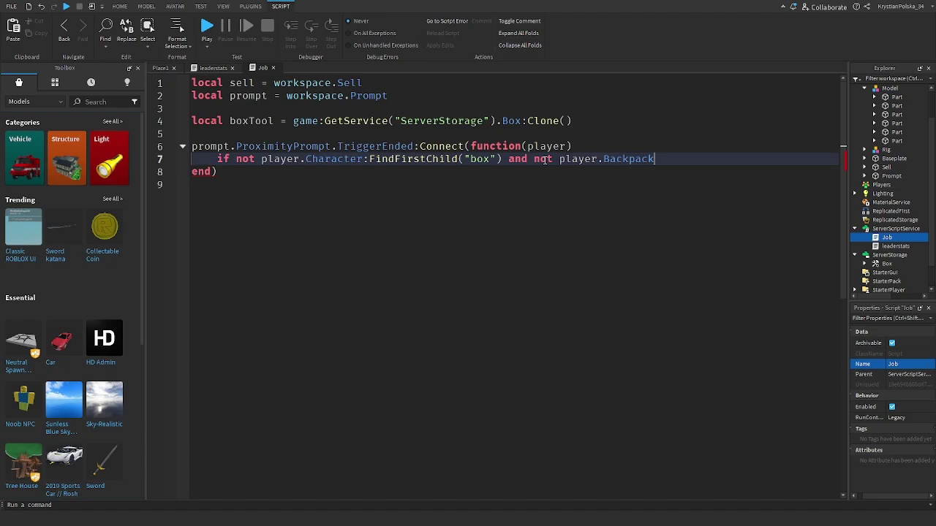
text(:FindFirstChild())
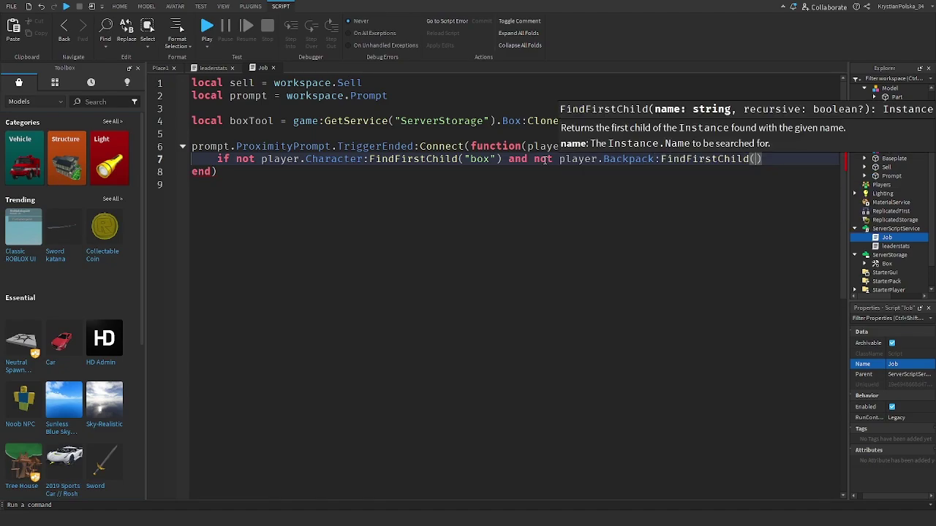
text(Box)
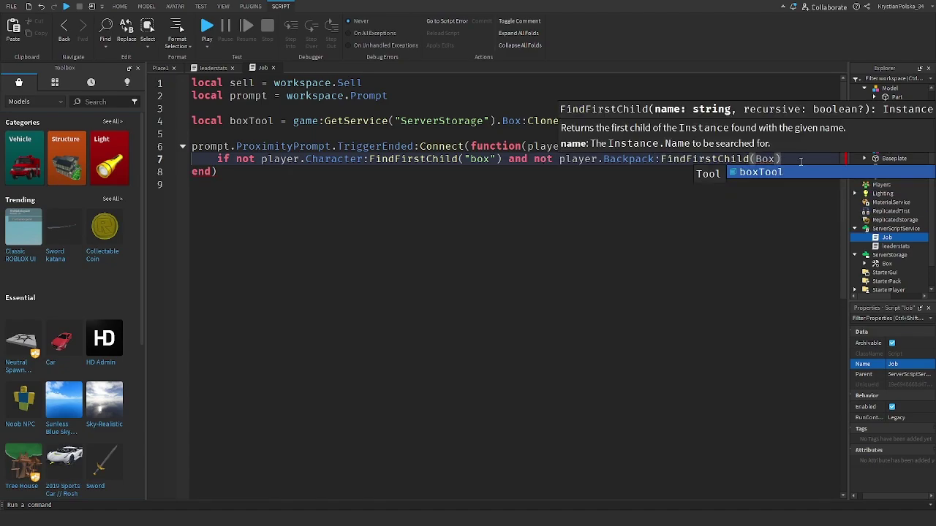
key(BackSpace)
key(BackSpace)
key(BackSpace)
text("N)
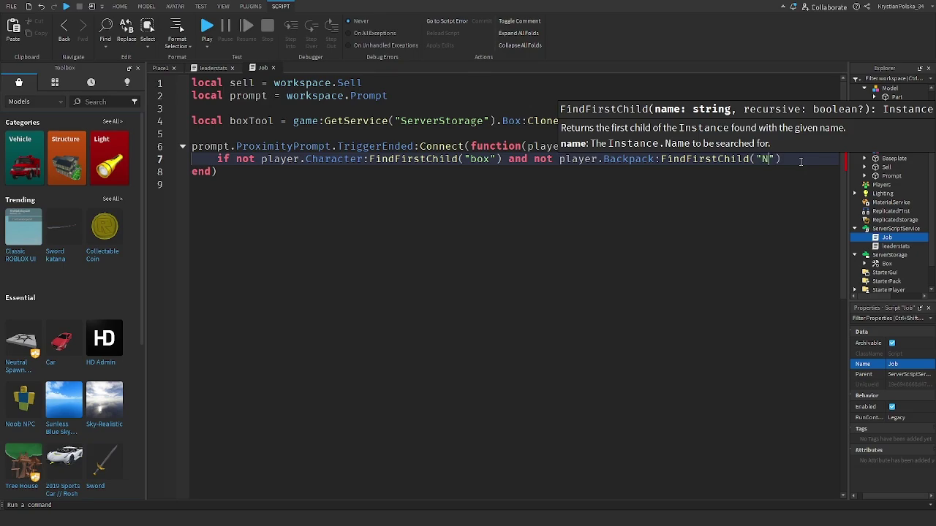
key(BackSpace)
text(Box)
click(801, 162)
text(then)
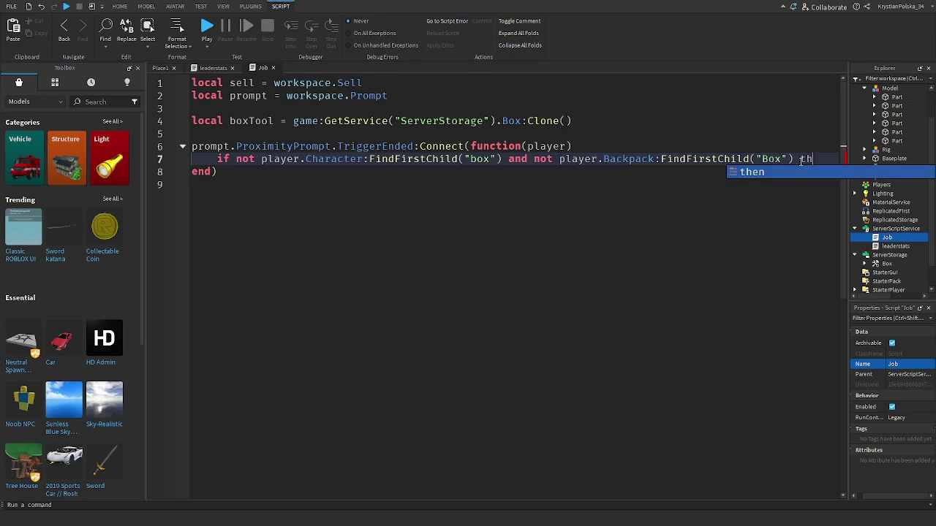
- Inside the if block, assign boxTool.Parent = player.Character
key(Return)
text(boxTool)
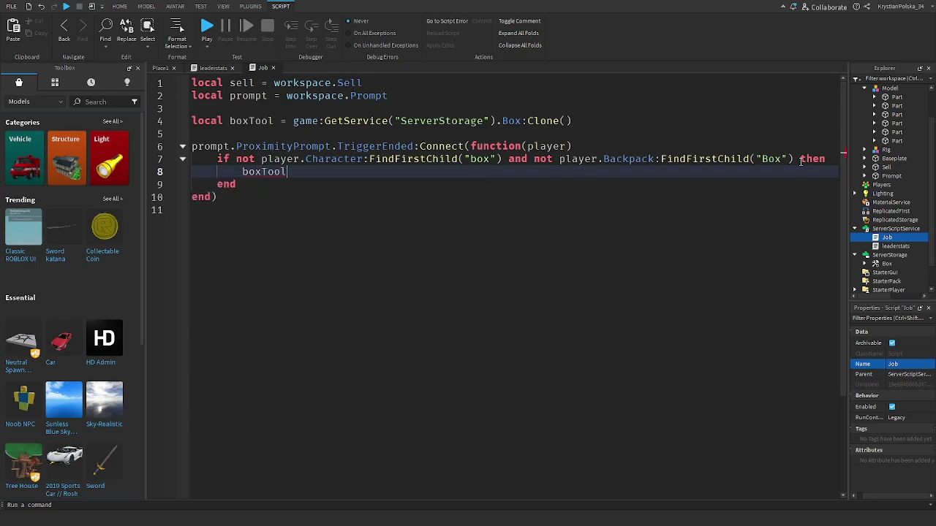
text(.)
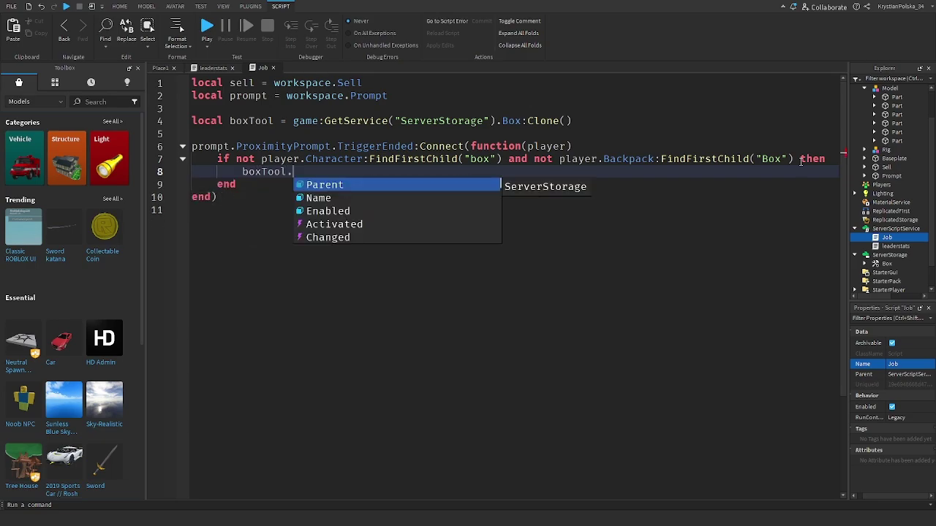
text(Parent = )
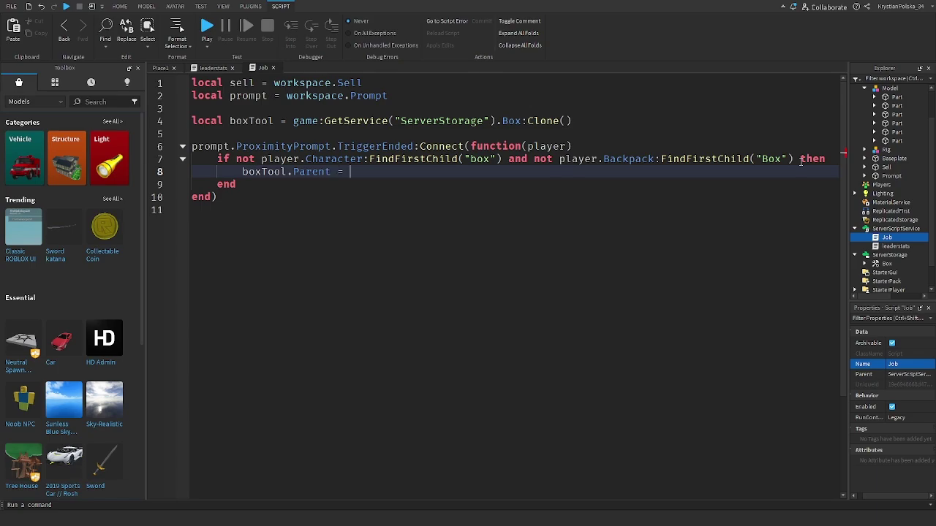
text(player.Character)
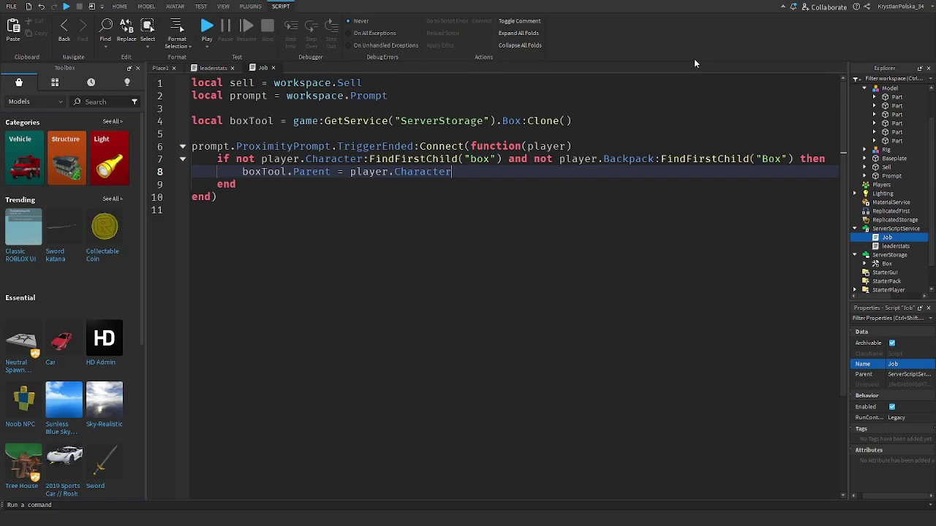
- Playtest the place and walk the character to the boxes beside the Rig to check the pickup prompt
click(161, 69)
click(336, 172)
click(419, 27)
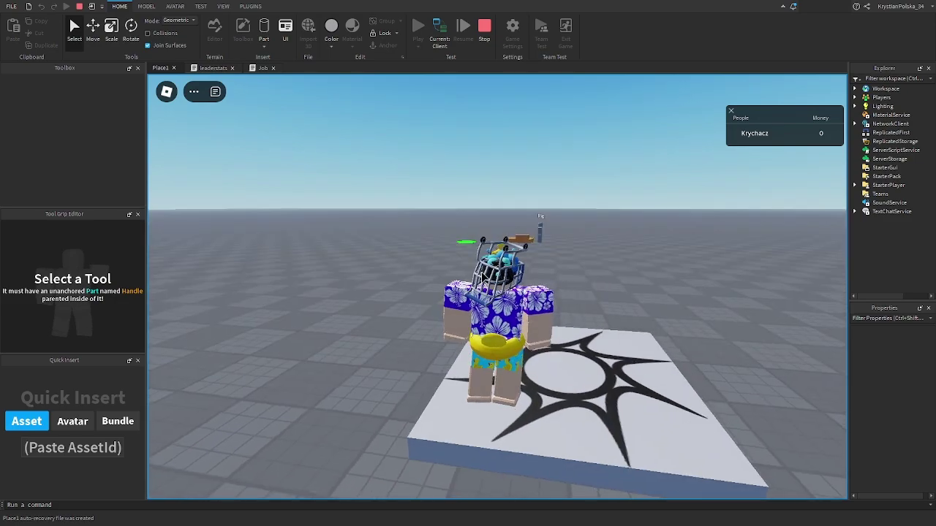
key(w)
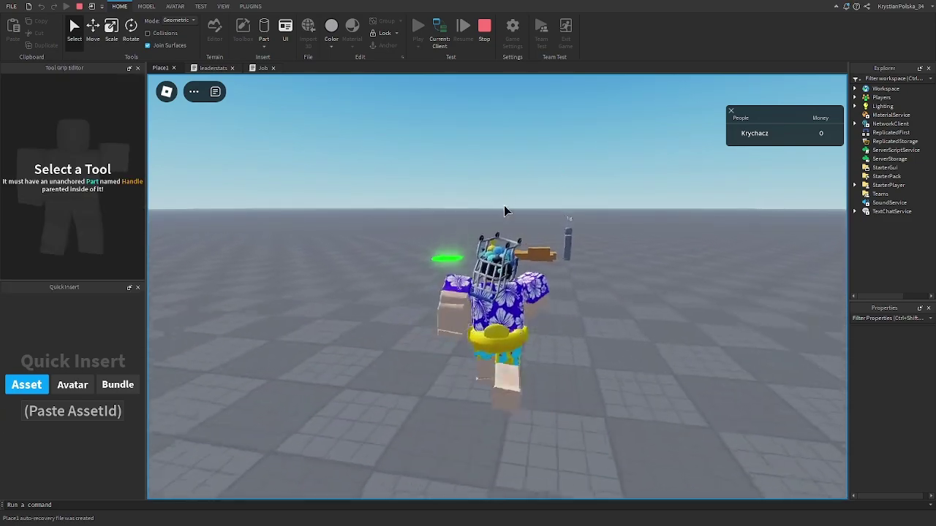
key(w)
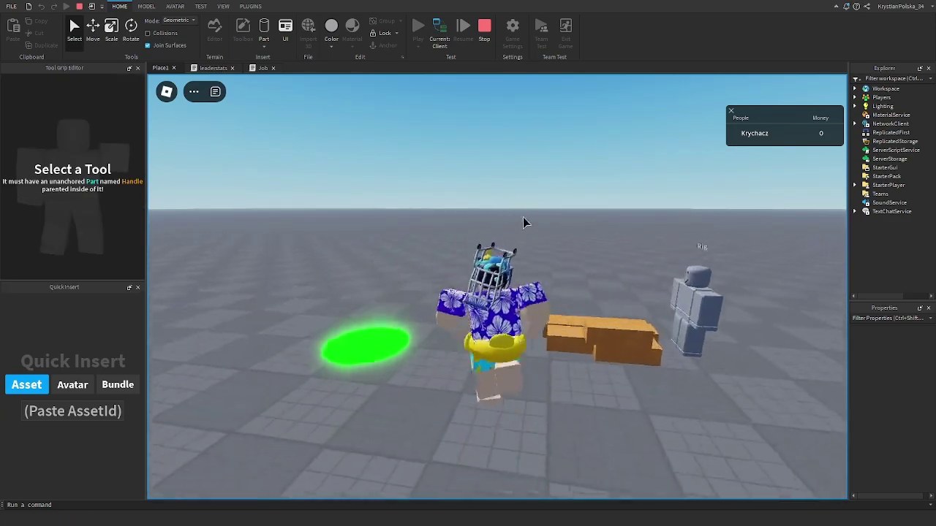
right_drag(525, 220, 532, 236)
key(w)
key(a)
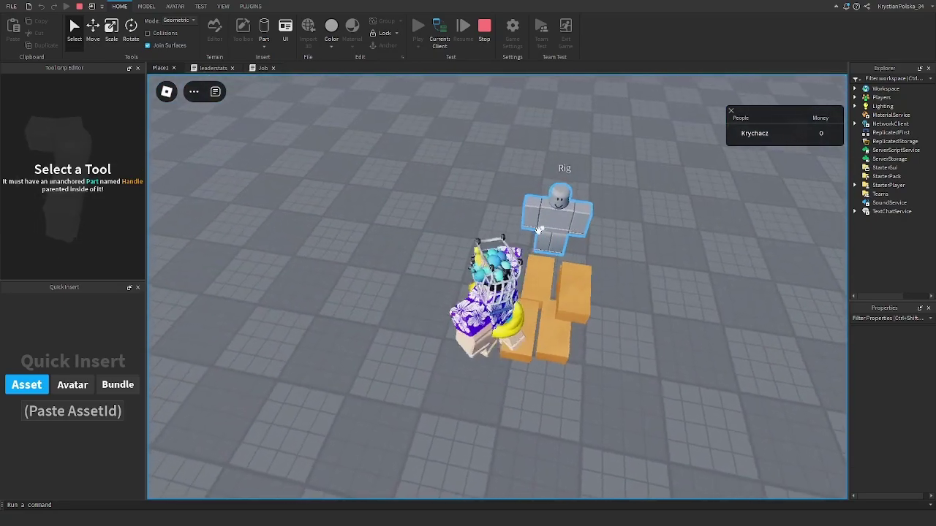
- Stop the playtest and anchor the invisible Prompt part in front of the boxes
click(484, 42)
right_drag(376, 225, 546, 247)
click(503, 253)
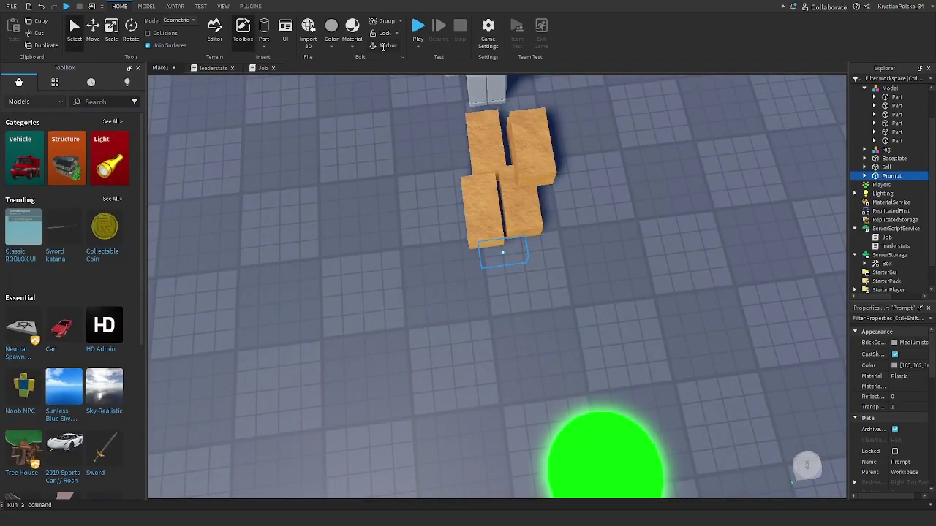
- Start another playtest, take a box through the Take box prompt and examine how the character holds it
key(F5)
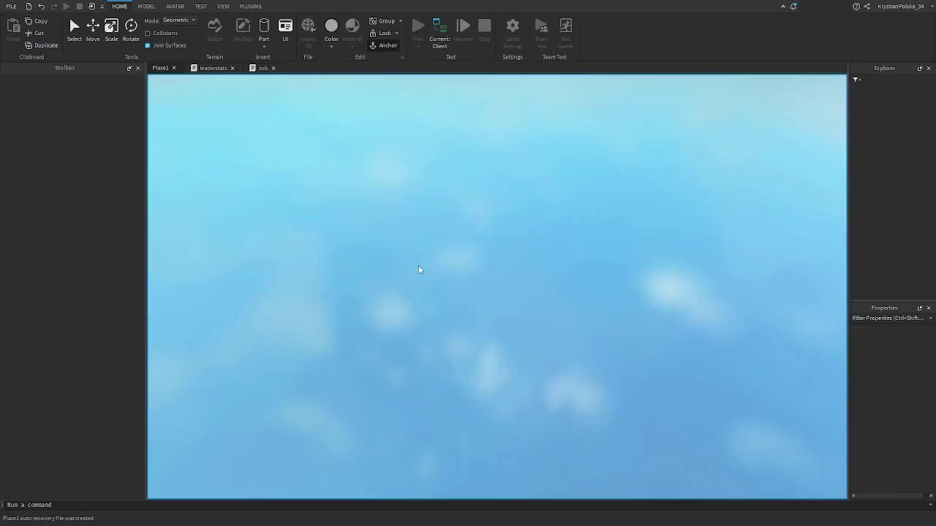
key(w)
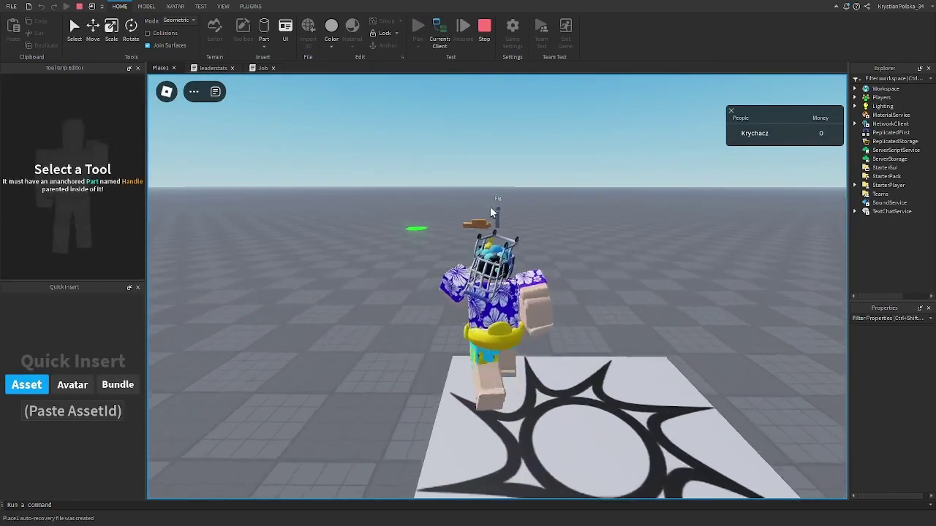
key(w)
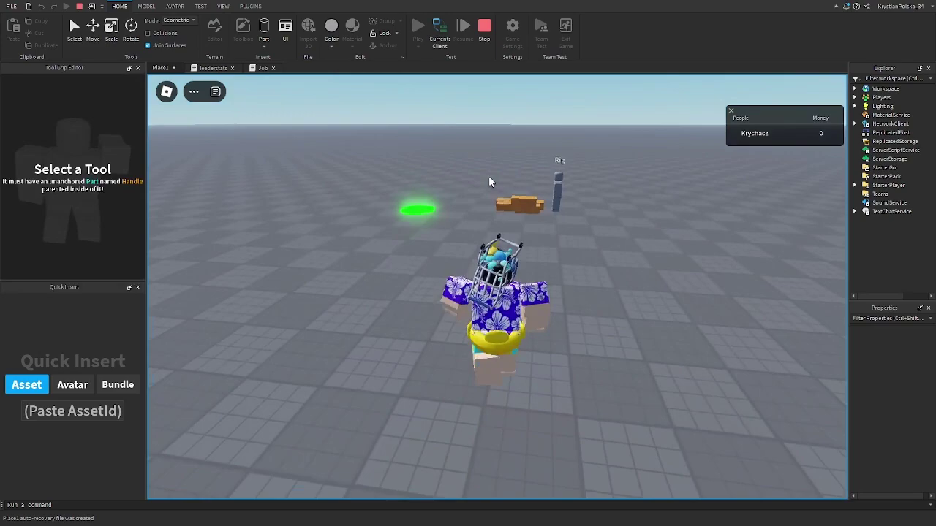
key(w)
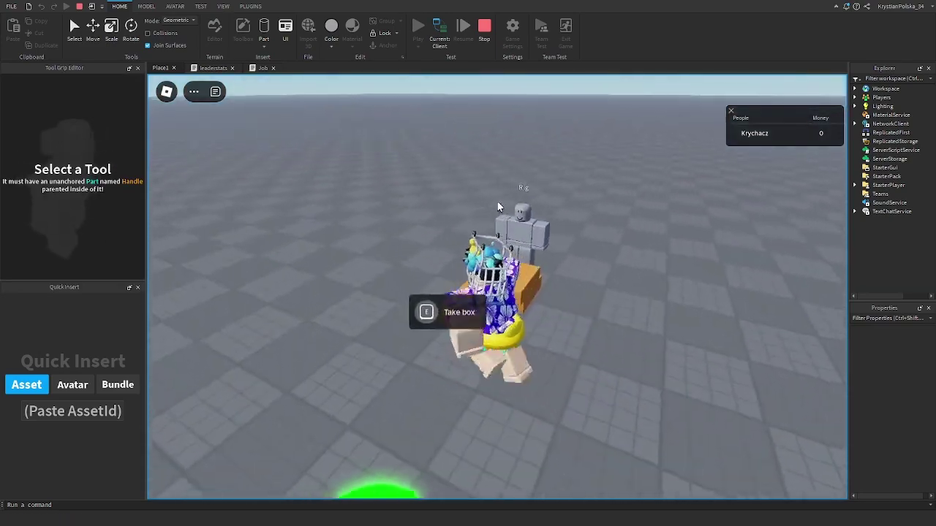
key(e)
right_drag(498, 207, 498, 207)
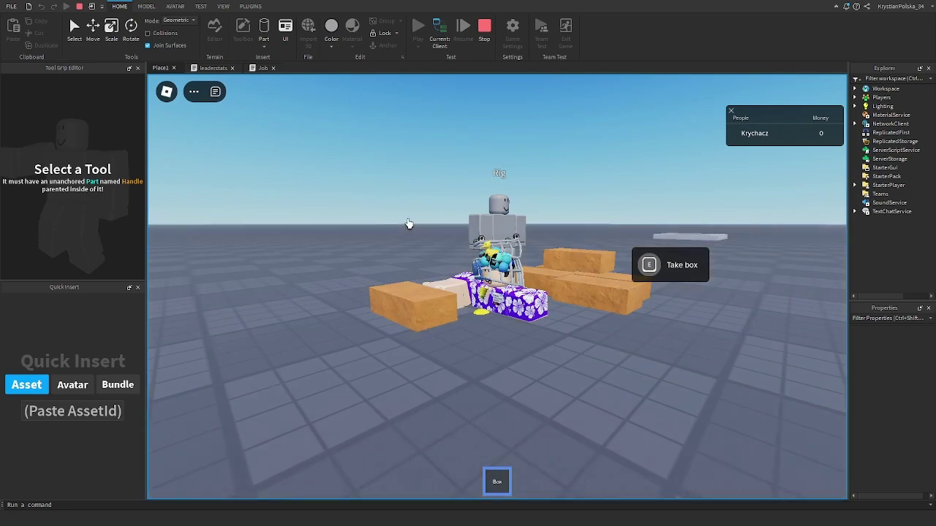
right_drag(408, 224, 408, 224)
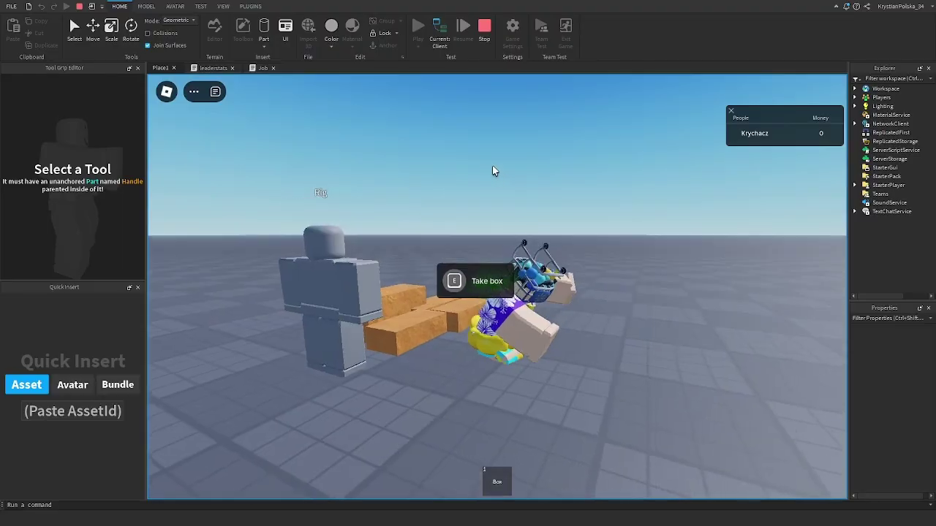
- In a fresh playtest, walk the character to the box pile and take a box through the prompt
key(w)
key(w)
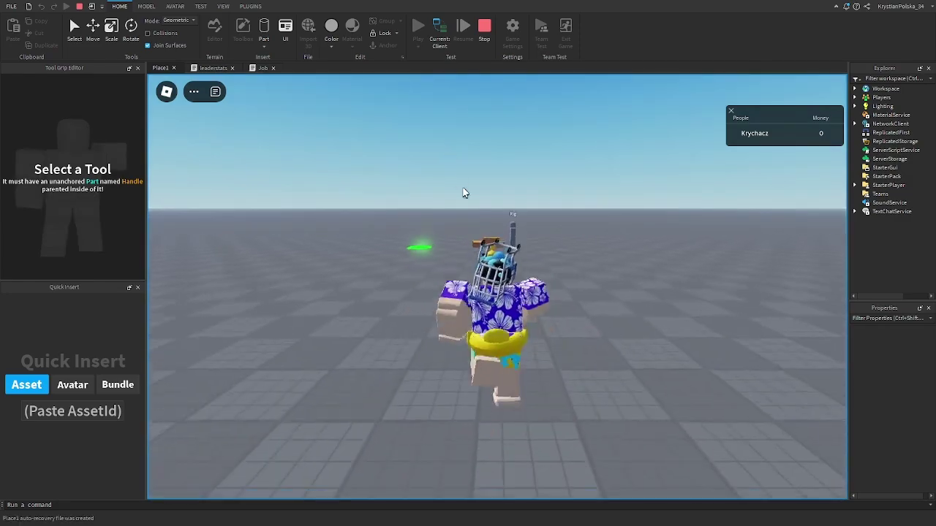
right_drag(499, 213, 500, 219)
key(w)
key(e)
key(e)
key(d)
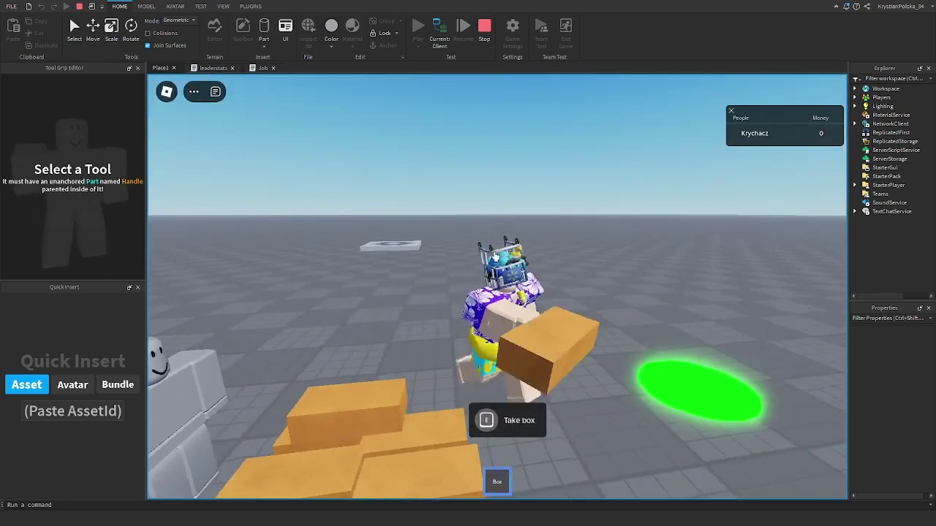
- Move the character back and forth beside the box pile to check how the carried box behaves
right_drag(537, 278, 537, 278)
key(d)
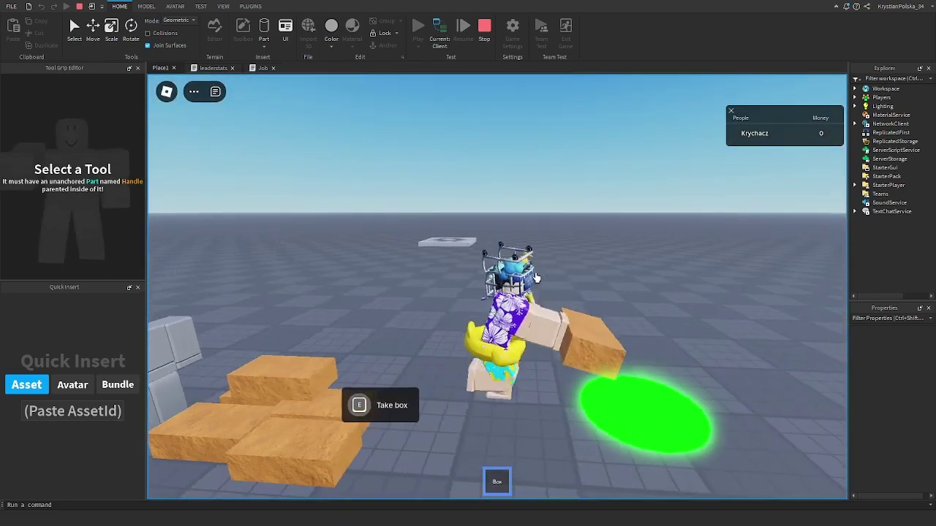
key(a)
key(s)
key(d)
key(w)
key(s)
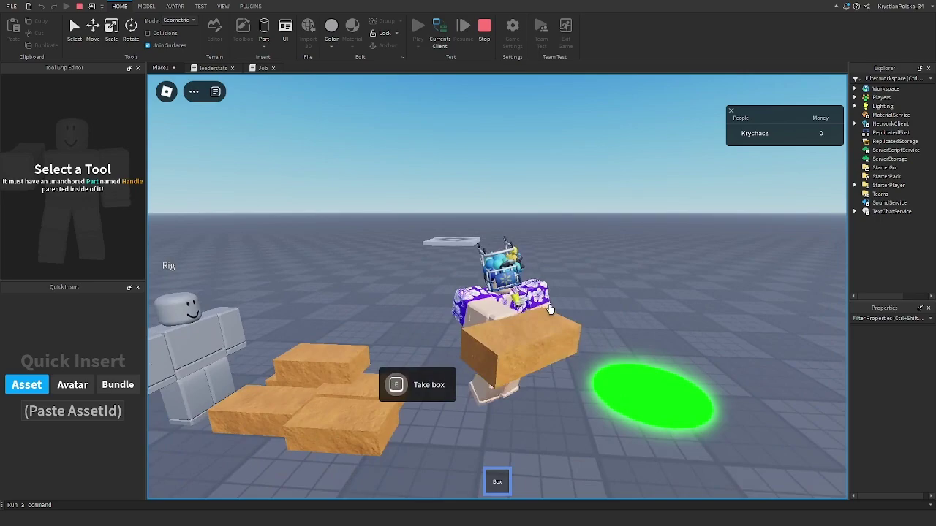
key(a)
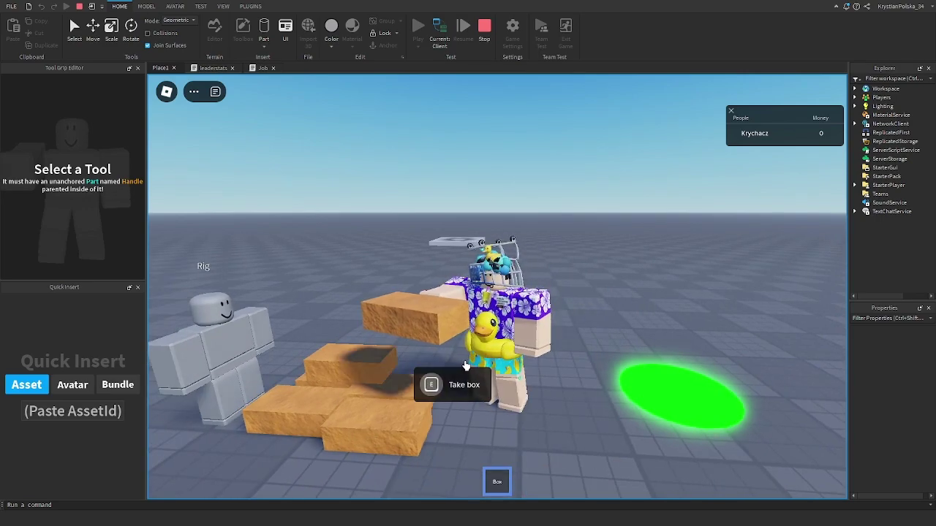
key(d)
key(a)
key(d)
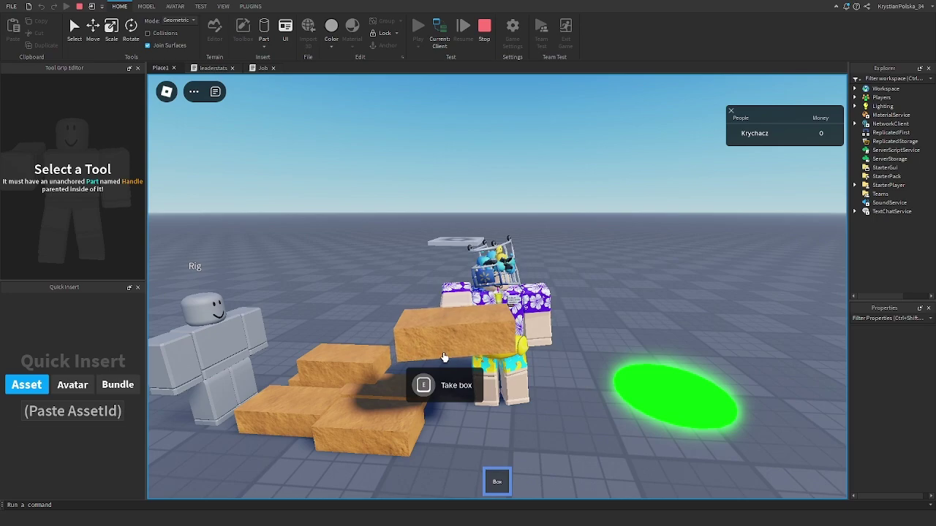
key(d)
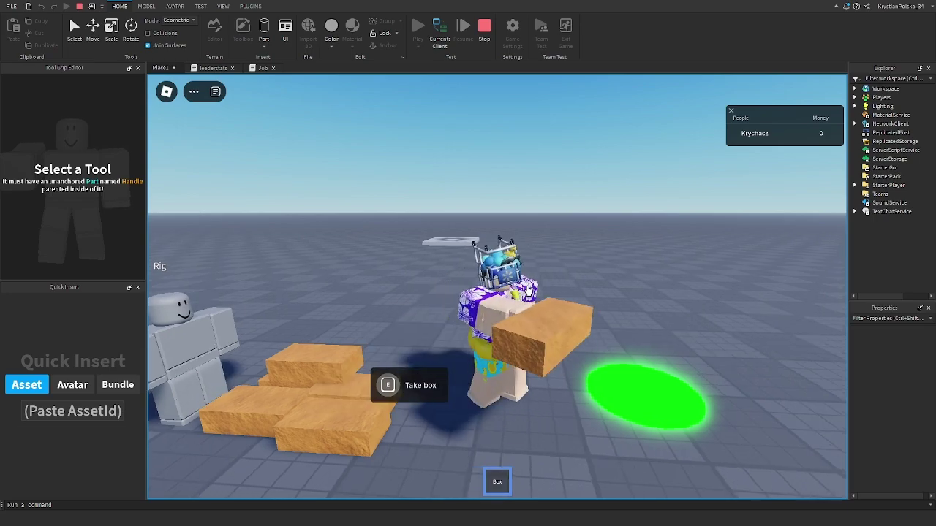
- Carry the box onto the green Sell pad, then stop the playtest
key(d)
key(w)
key(s)
right_drag(497, 360, 515, 369)
key(a)
key(w)
key(d)
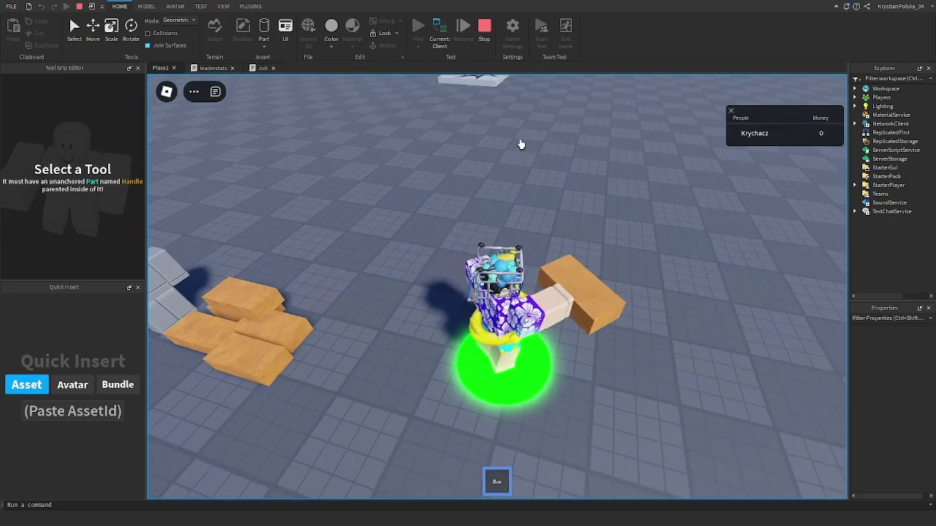
click(484, 27)
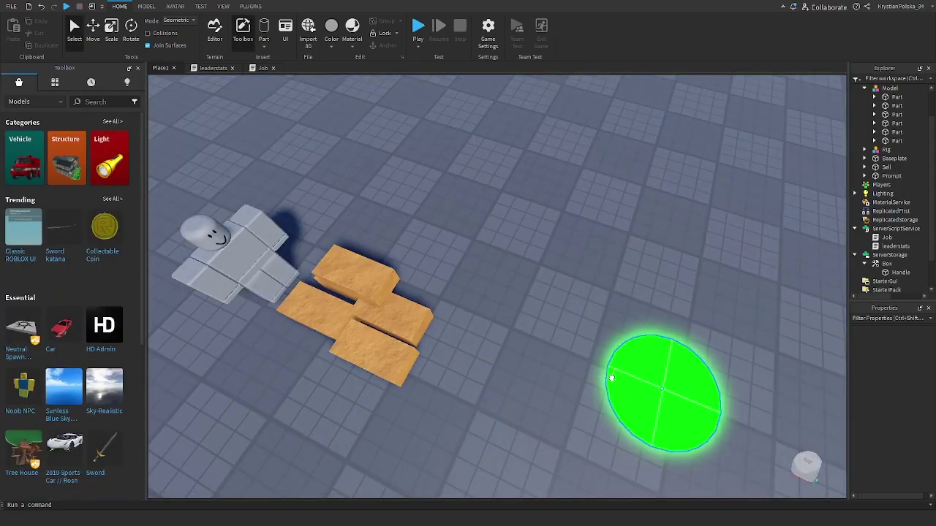
- Enlarge the green Sell pad by scaling it outward along both of its horizontal axes
click(610, 378)
click(112, 32)
scroll(307, 285, down, 3)
drag(597, 383, 671, 416)
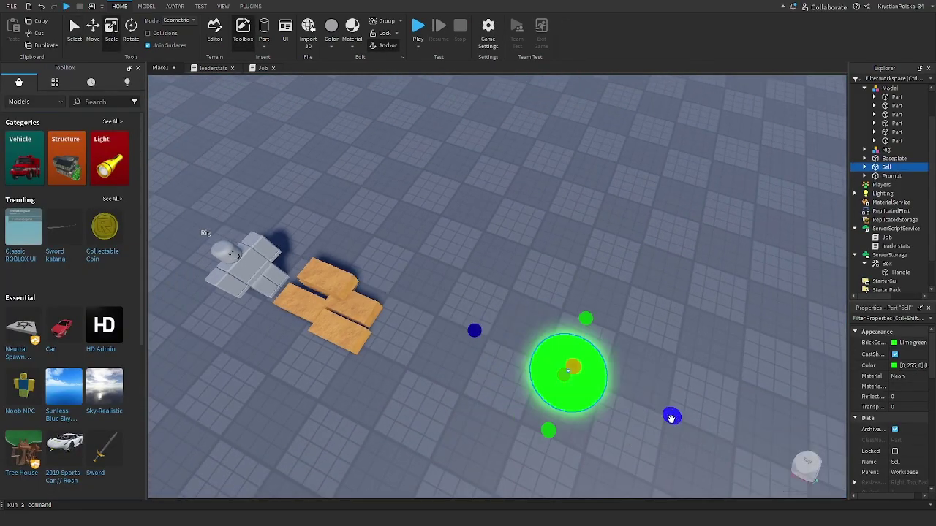
drag(548, 433, 532, 480)
click(503, 359)
key(a)
key(w)
right_drag(525, 346, 565, 301)
key(w)
click(894, 272)
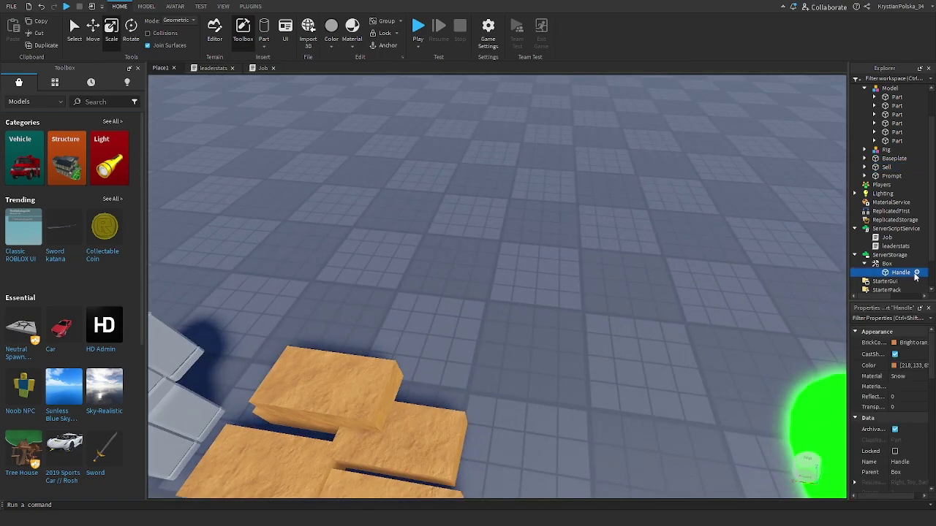
click(628, 203)
scroll(732, 243, down, 3)
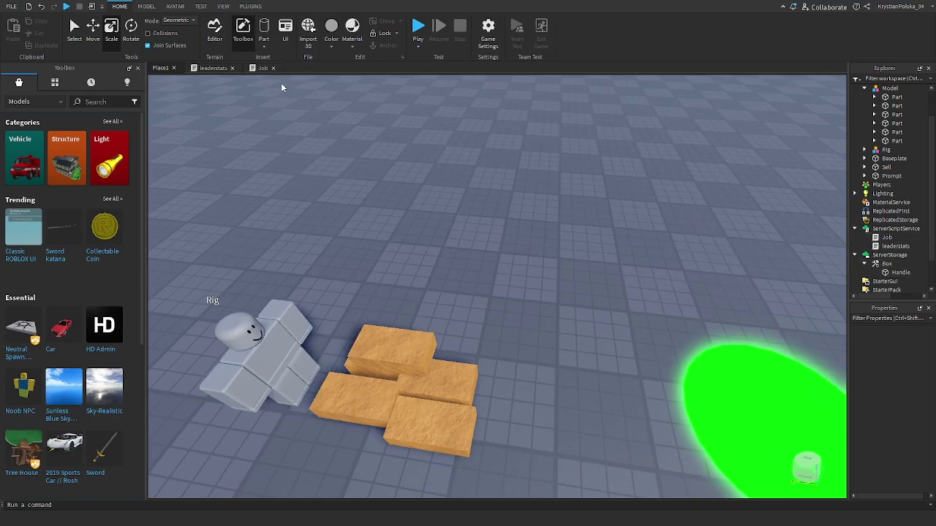
- In the Job script, add local playerService = game:GetService("Players") below the prompt function
click(256, 68)
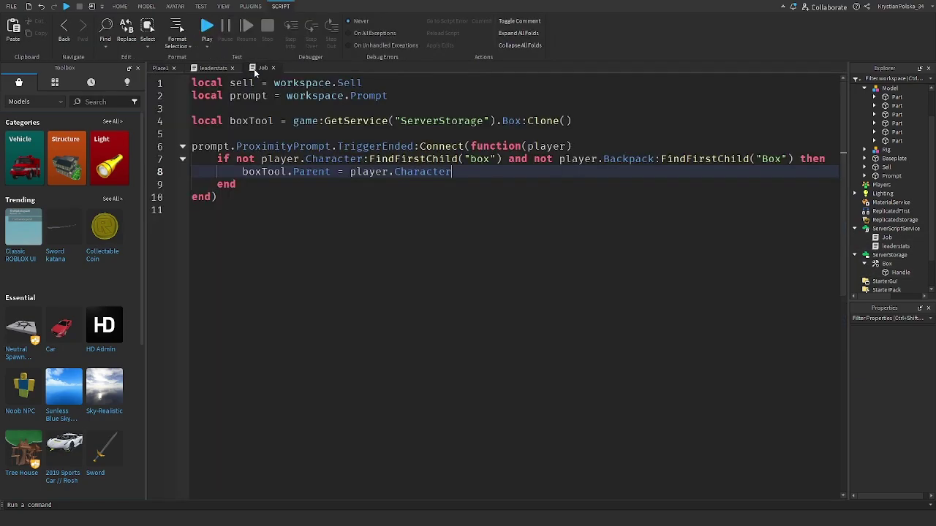
click(328, 198)
key(Return)
key(Return)
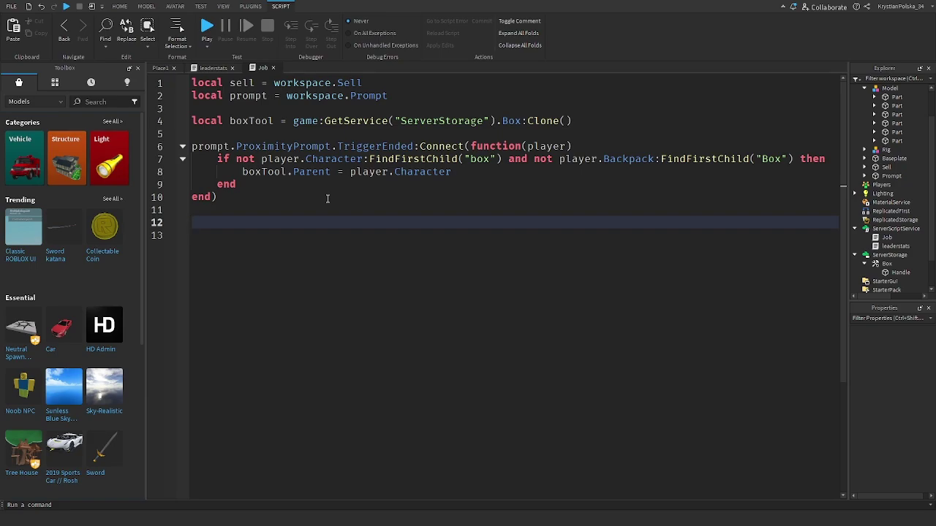
text(local playerService =)
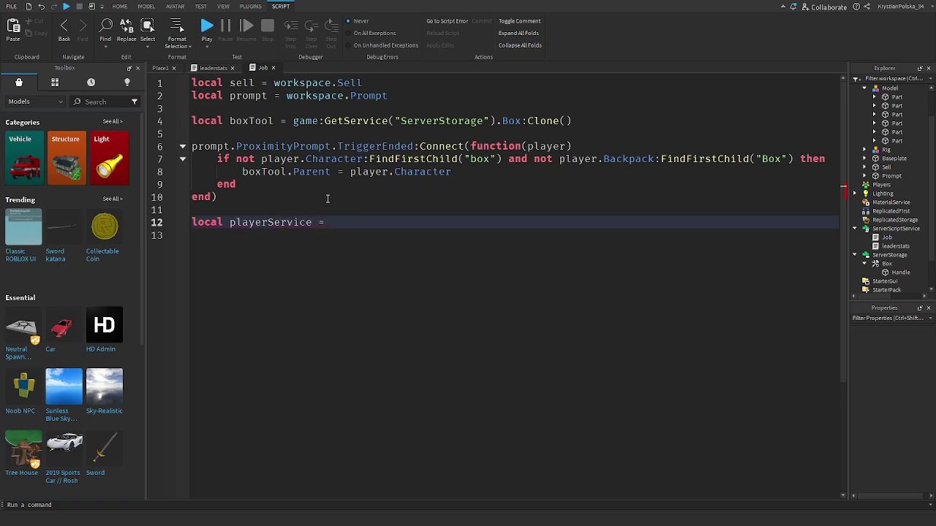
text(game:)
key(Tab)
text("P)
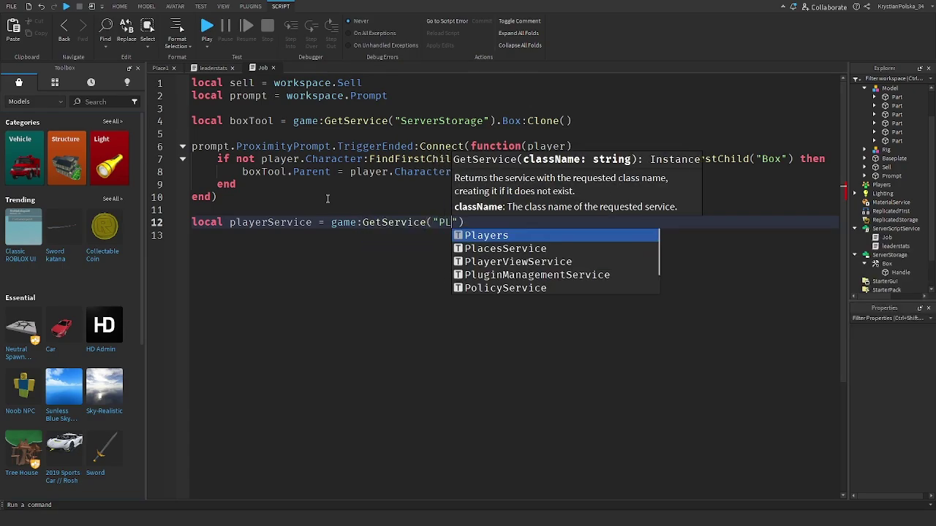
key(Tab)
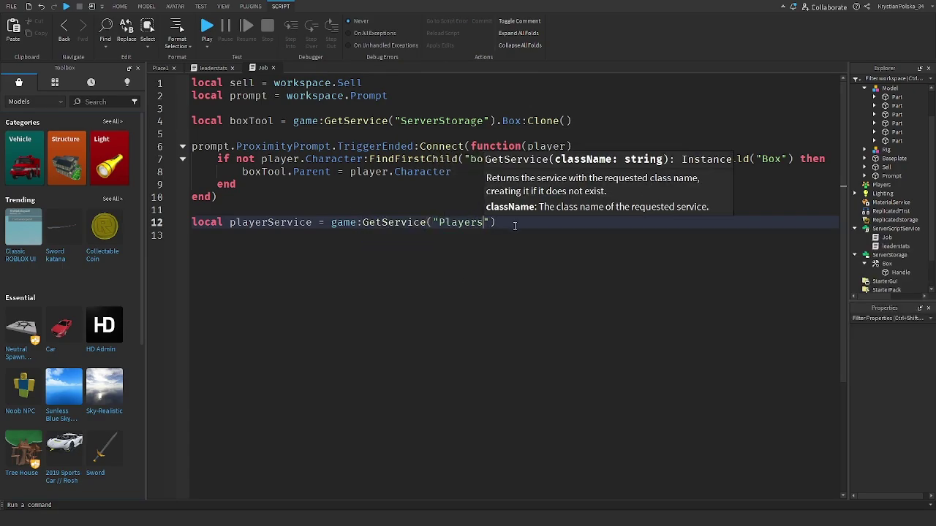
- Below the playerService line, begin a new statement with sell.Touched
click(518, 226)
key(Return)
key(Return)
text(select())
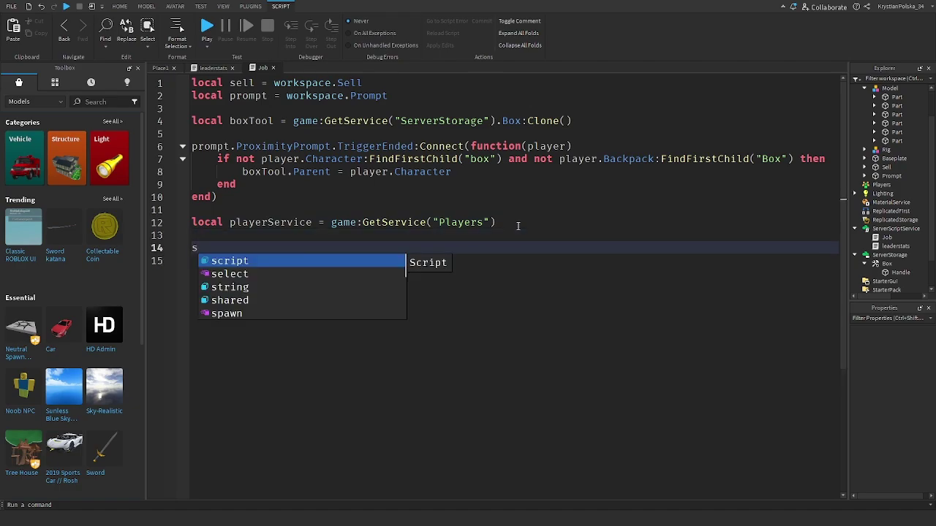
key(Tab)
key(BackSpace)
key(BackSpace)
key(BackSpace)
key(BackSpace)
text(l.T)
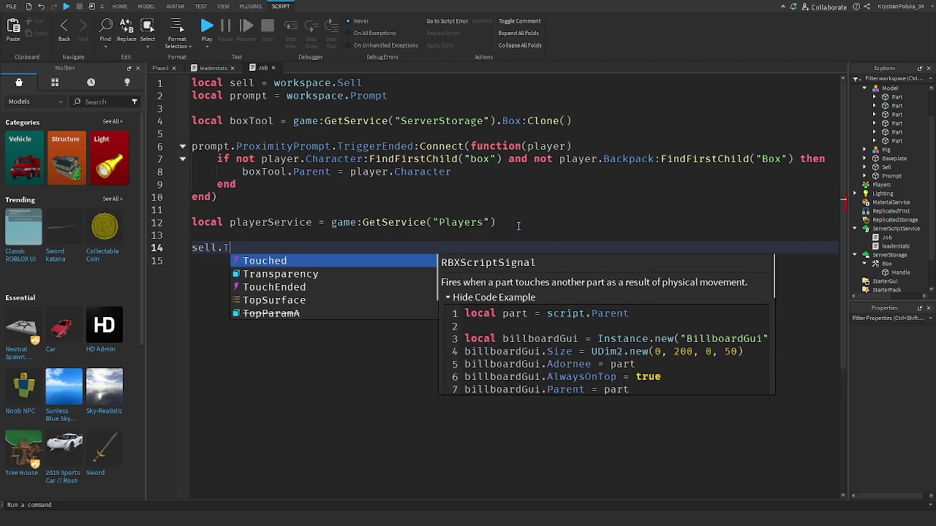
key(Tab)
- Connect the sell.Touched event to a function that takes the parameter hit
text(:)
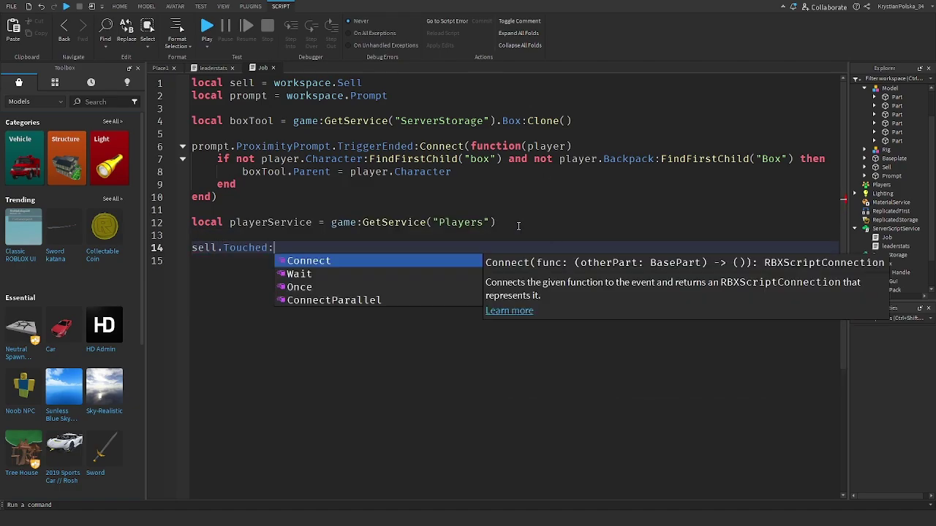
key(Tab)
text((function)
key(Tab)
key(Return)
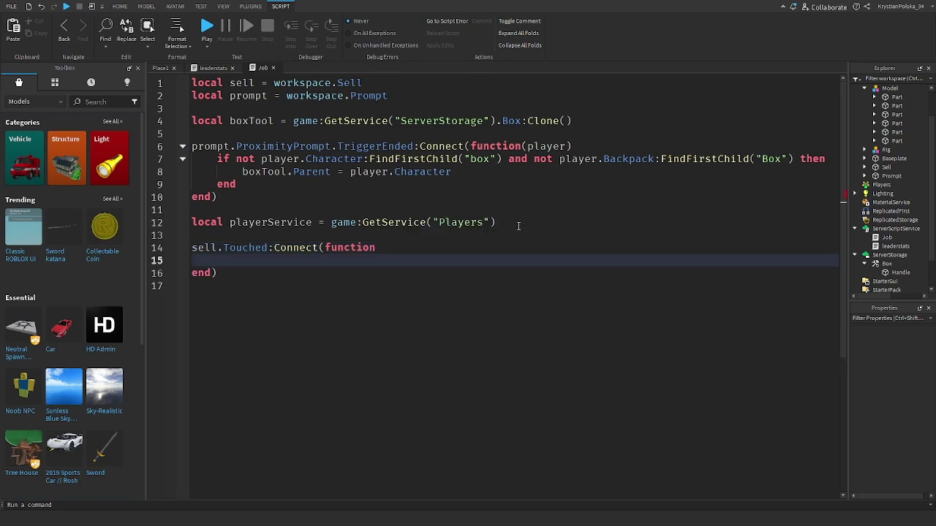
click(462, 248)
text(()
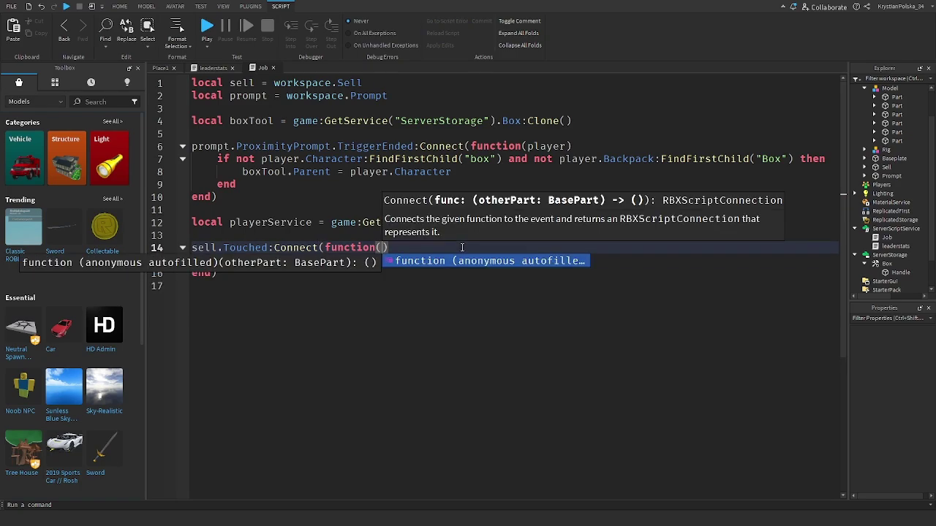
text(hit)
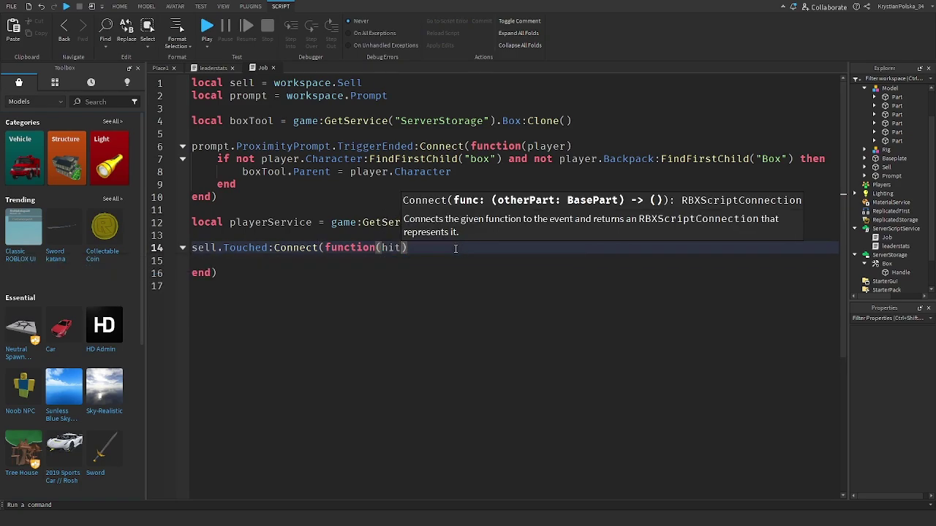
- Inside the Touched function, define local char = hit.Parent and local player = playerService:GetPlayerFromCharacter(char)
click(422, 262)
text(local )
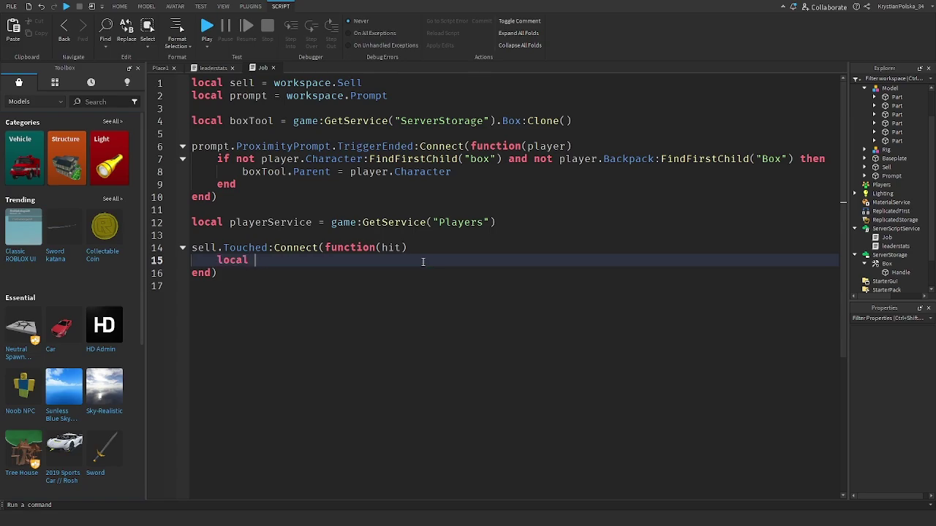
text(char = hit.Parent)
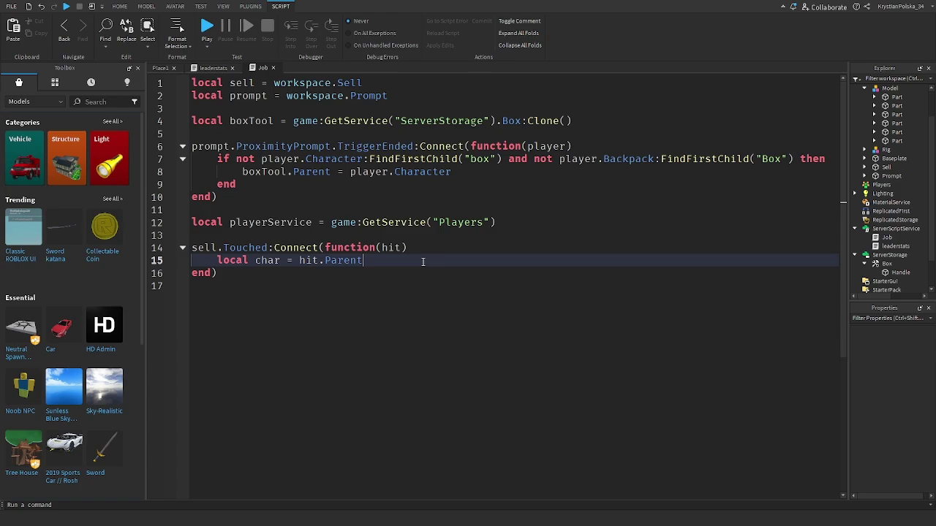
key(Return)
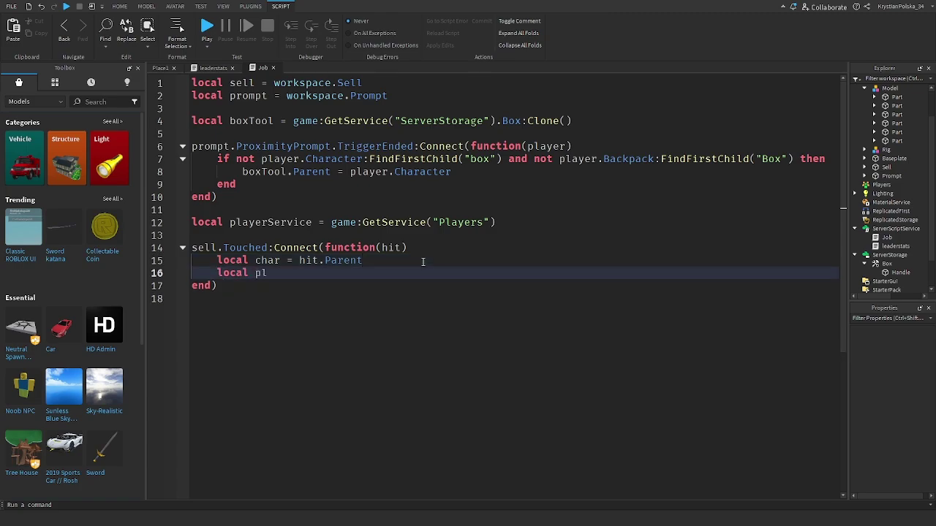
text(local player = playerService)
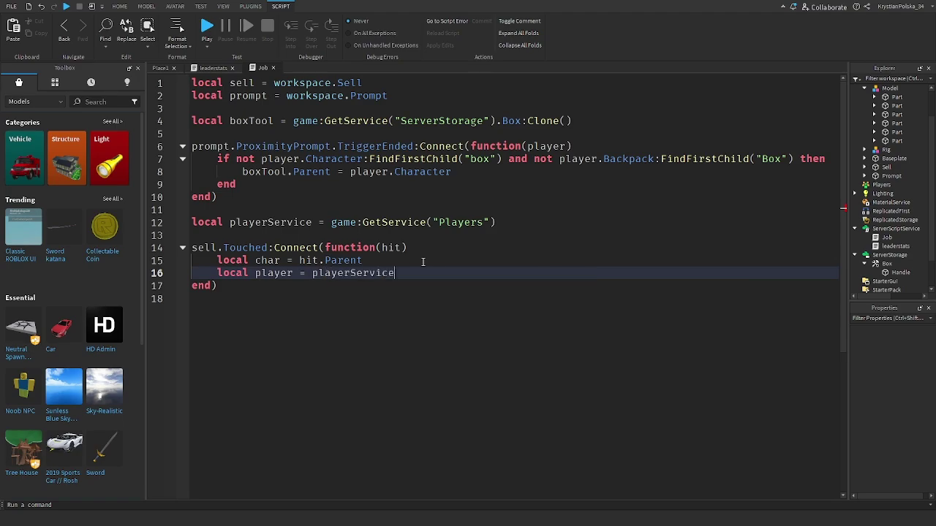
text(:G)
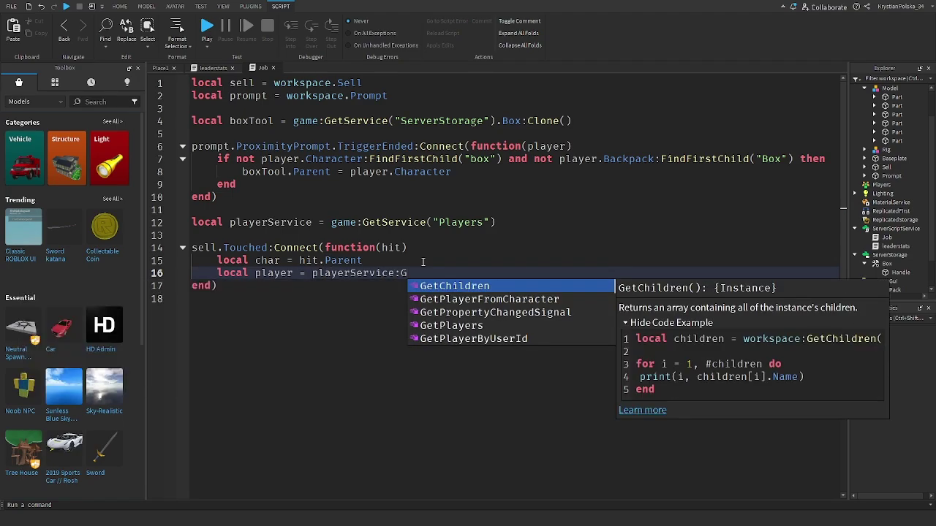
click(481, 300)
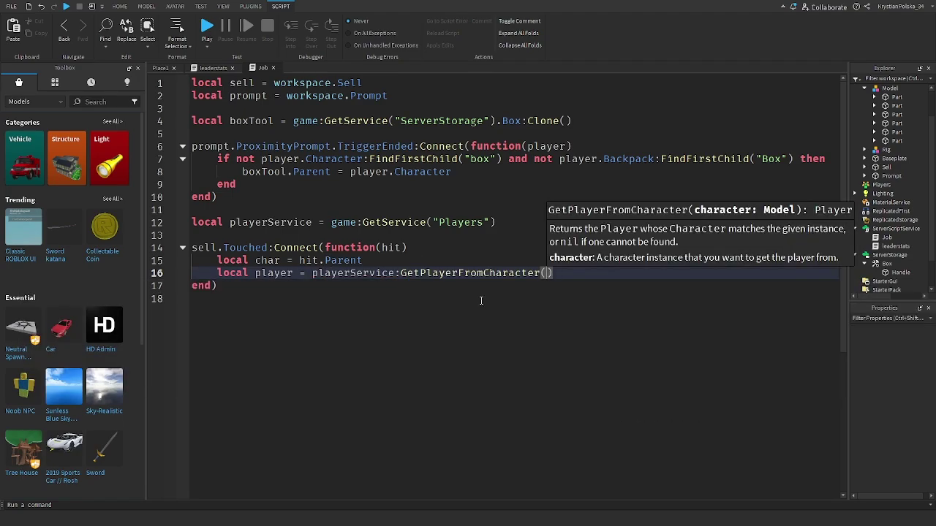
text(char)
click(590, 273)
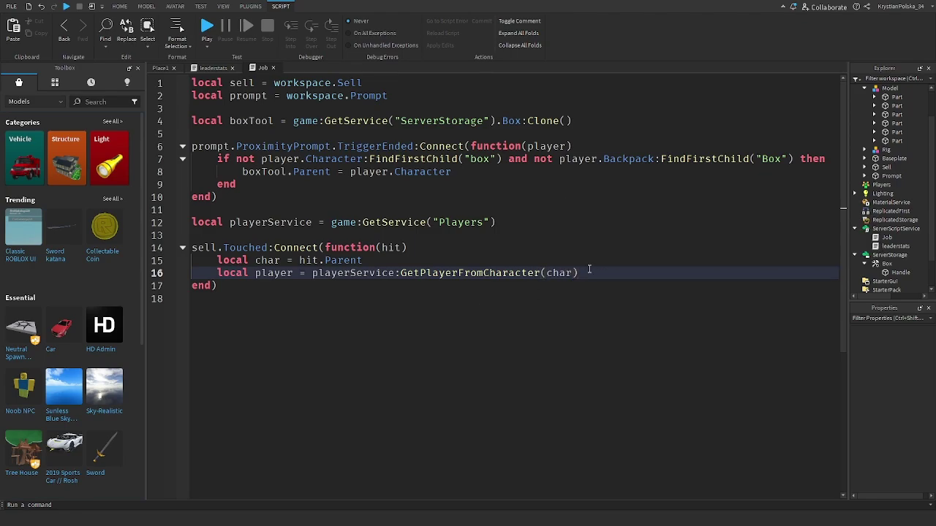
- Add an if char:FindFirstChild("Box") then block containing player.leaderstats.Money.Value += 100
key(Return)
key(Return)
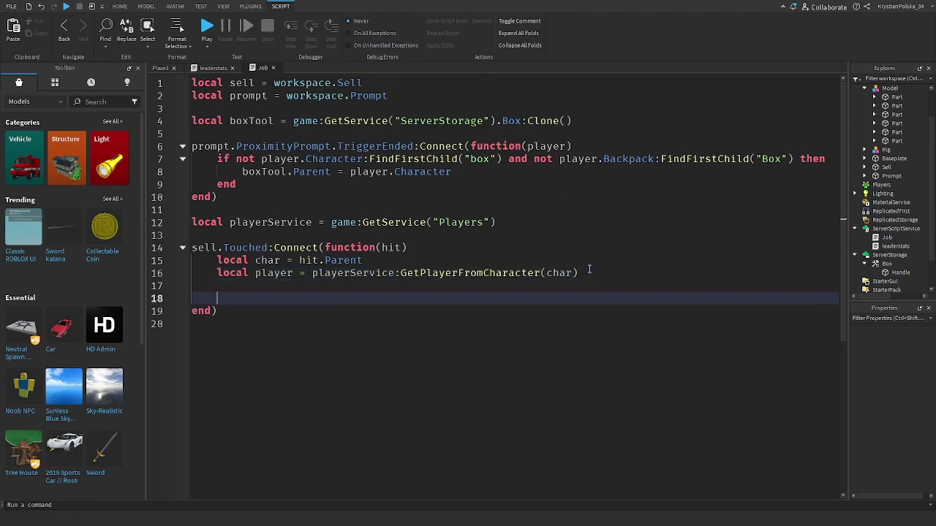
text(if char:FindFirstChild())
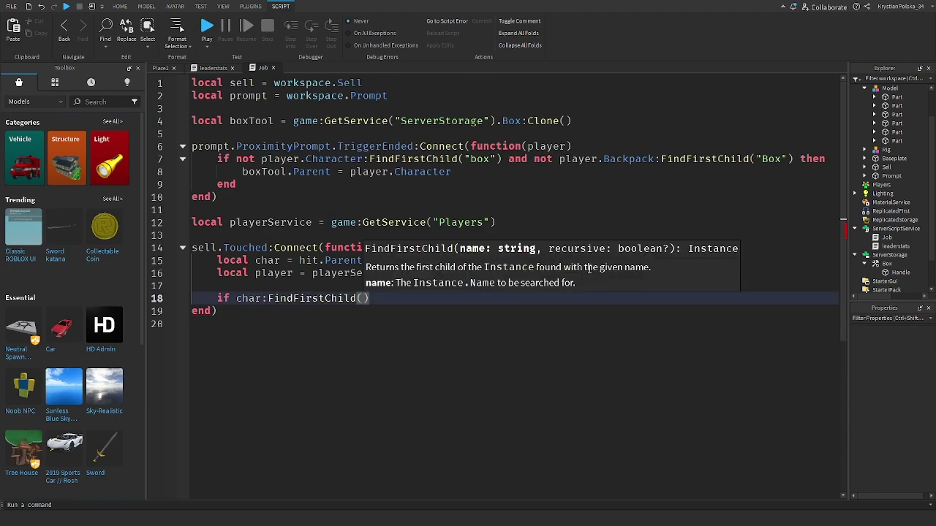
text("B)
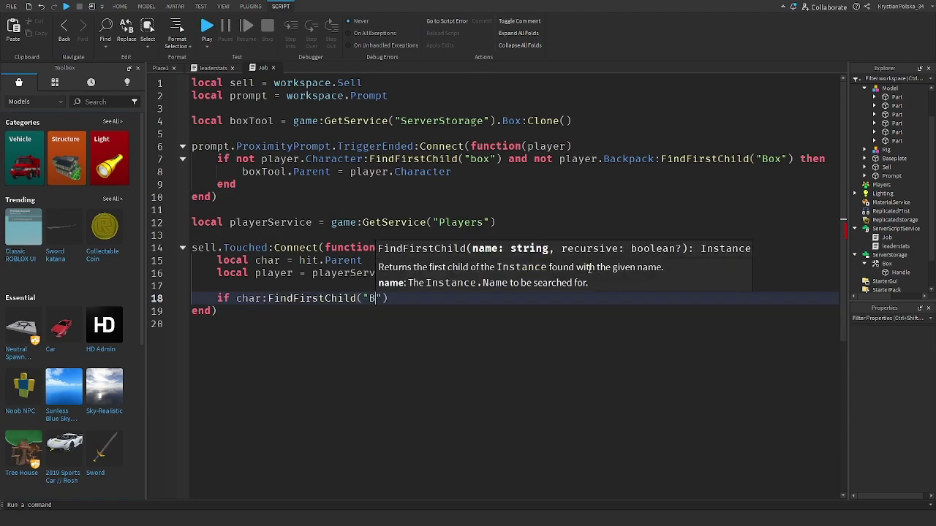
text(ox)
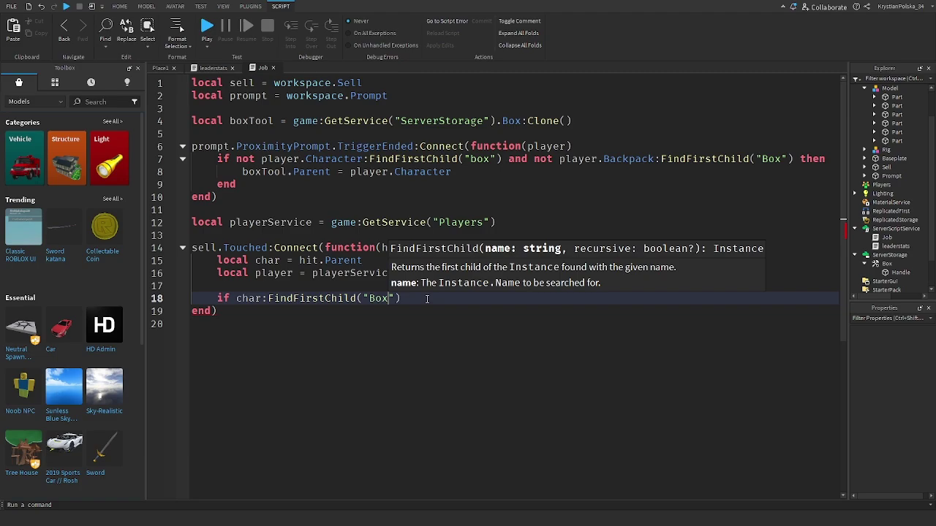
key(End)
text(then)
key(Return)
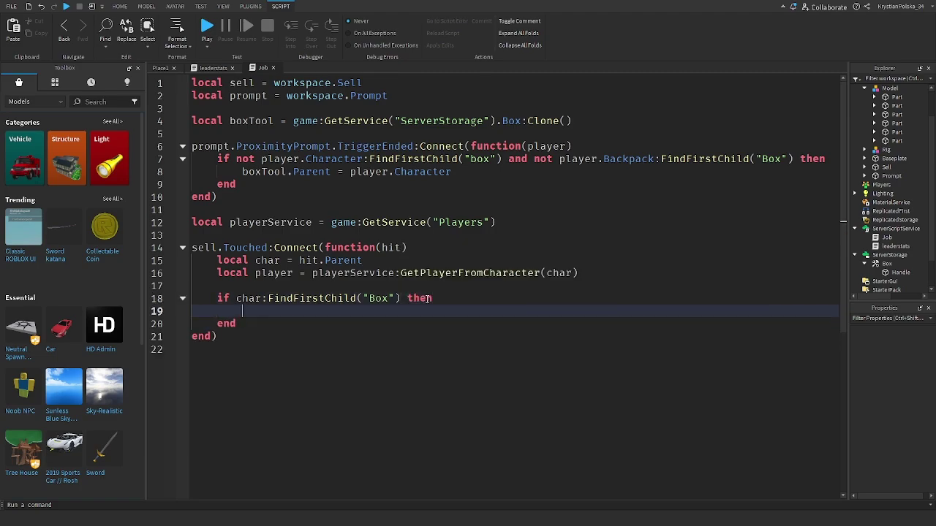
text(player.leaderstats.Money.Value +=)
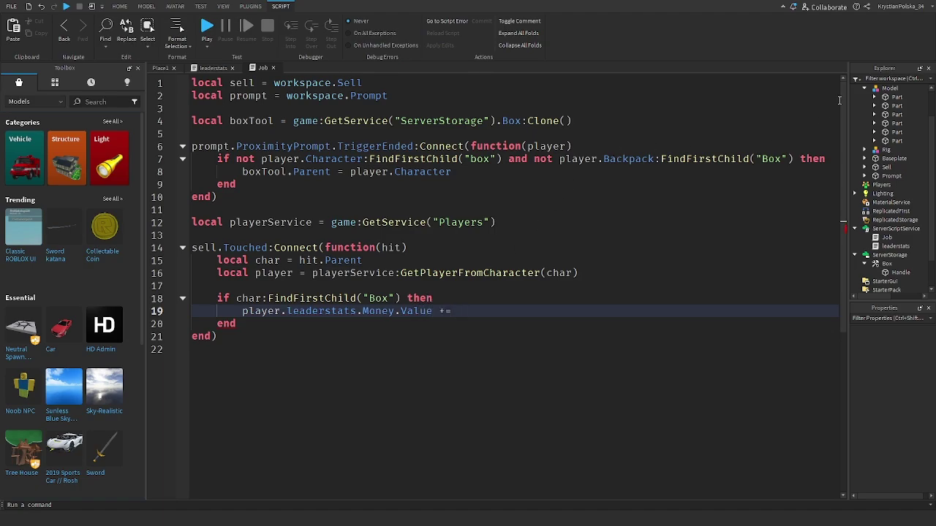
scroll(842, 102, down, 1)
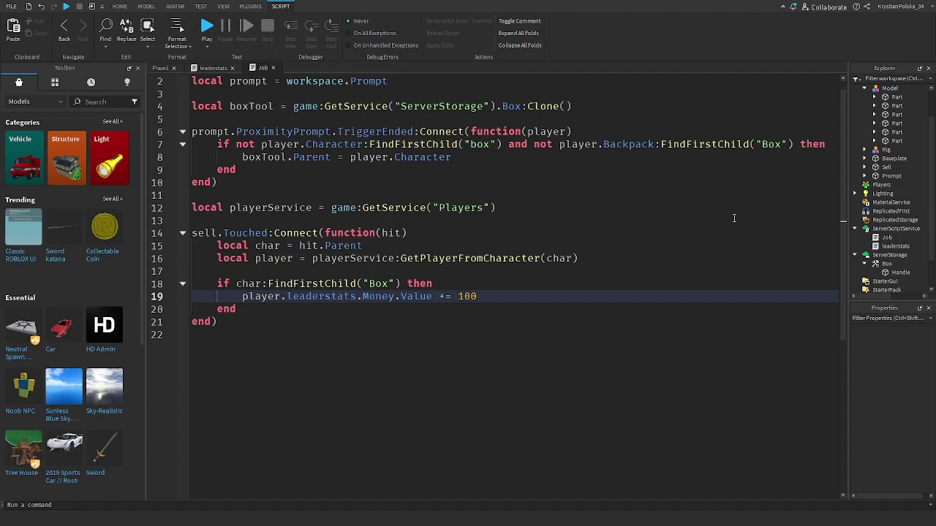
- Below the money line, add char:FindFirstChild("Box"):Destroy() to remove the sold box
key(Return)
text(ch)
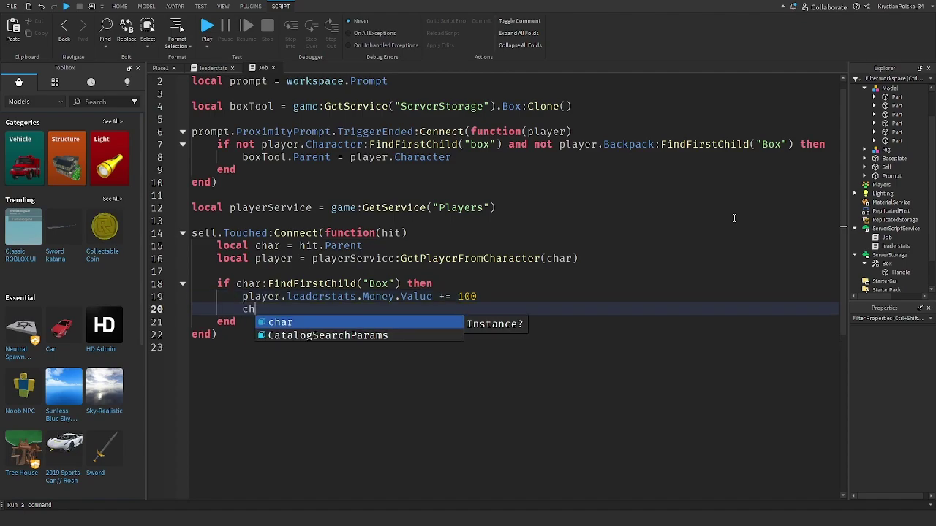
text(ar:Find)
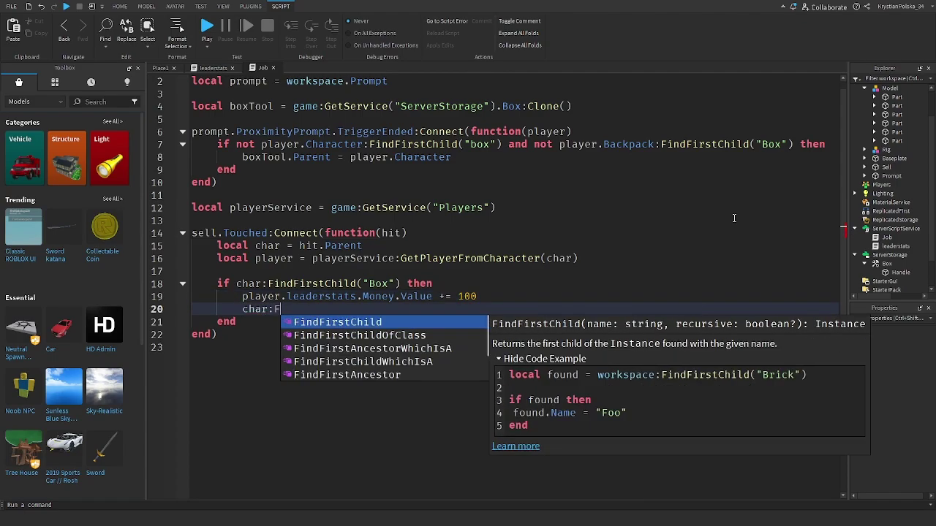
key(Tab)
text(("Box)
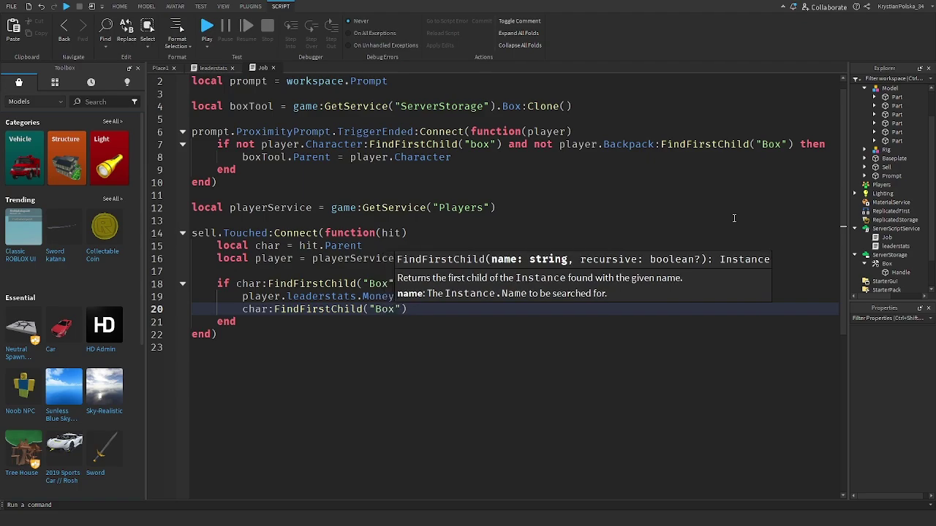
click(523, 316)
click(495, 310)
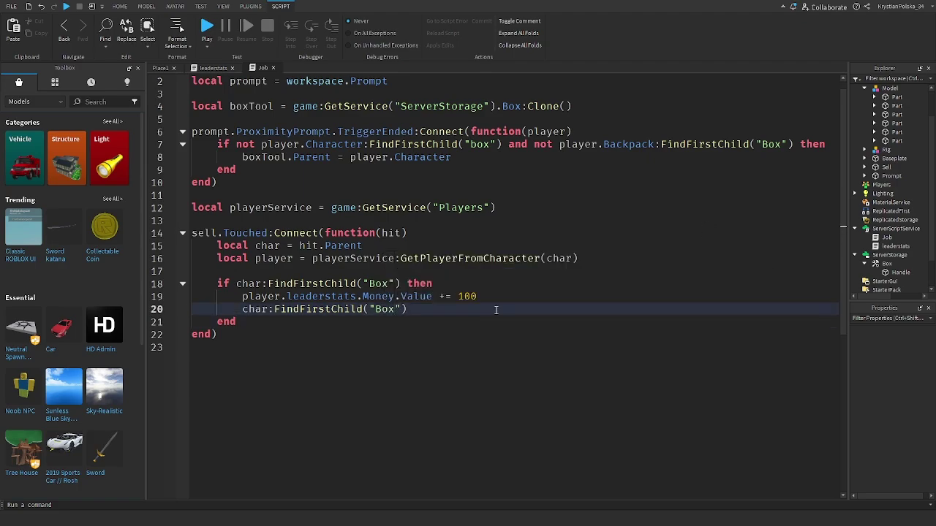
text(:D)
key(Tab)
text(())
- Return to the Place1 viewport and start a playtest of the selling script
click(161, 68)
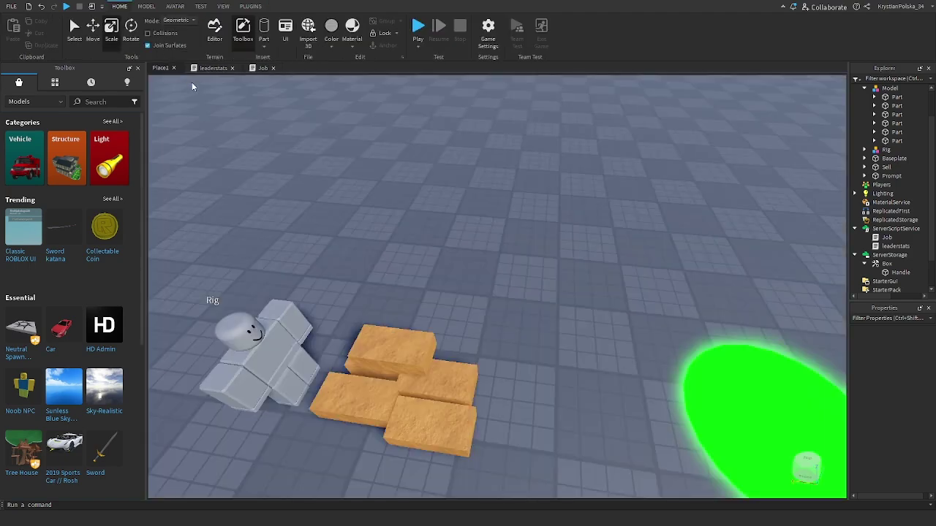
right_drag(443, 238, 494, 202)
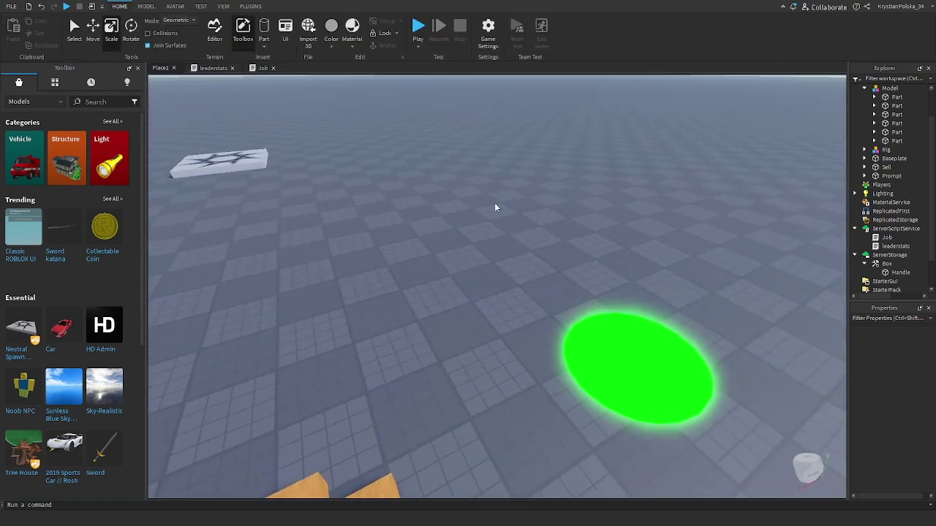
click(417, 26)
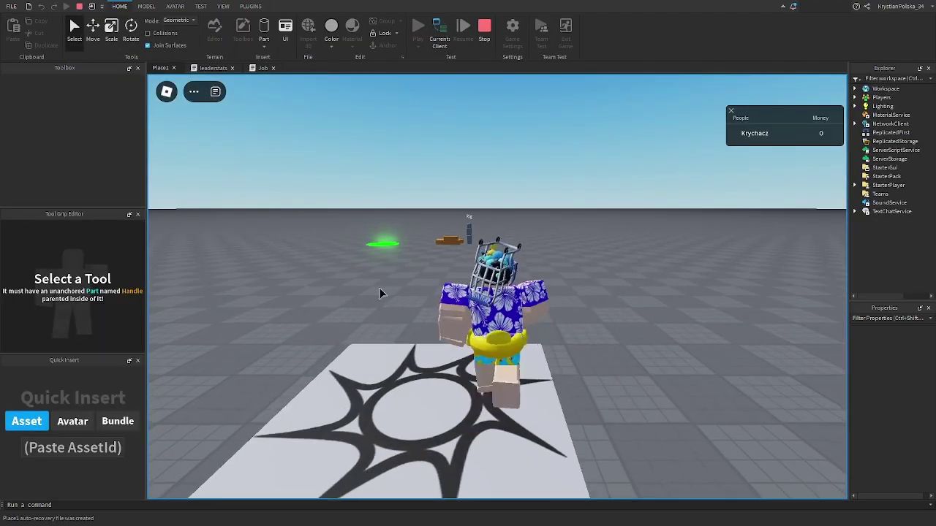
- Walk the character to the crates, take a box, and carry it onto the green Sell pad to test selling
key(w)
right_drag(465, 191, 470, 187)
key(w)
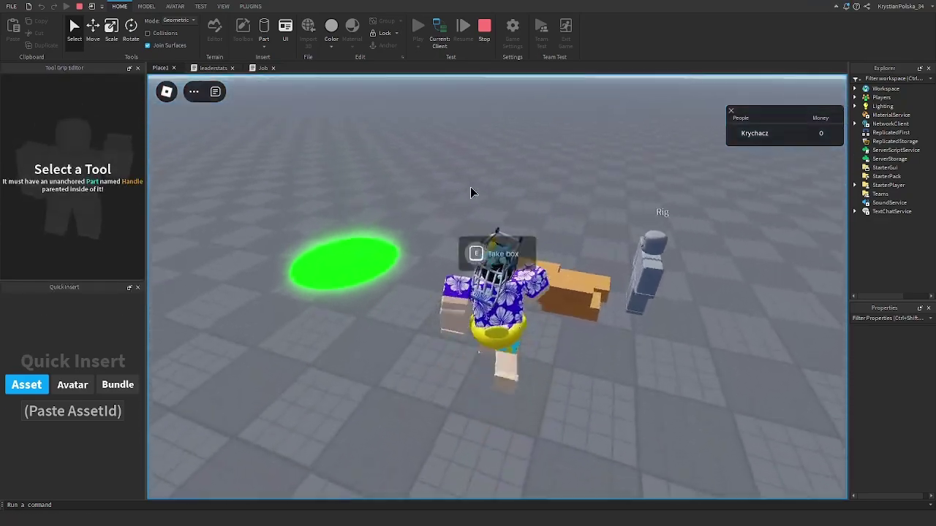
key(w)
key(e)
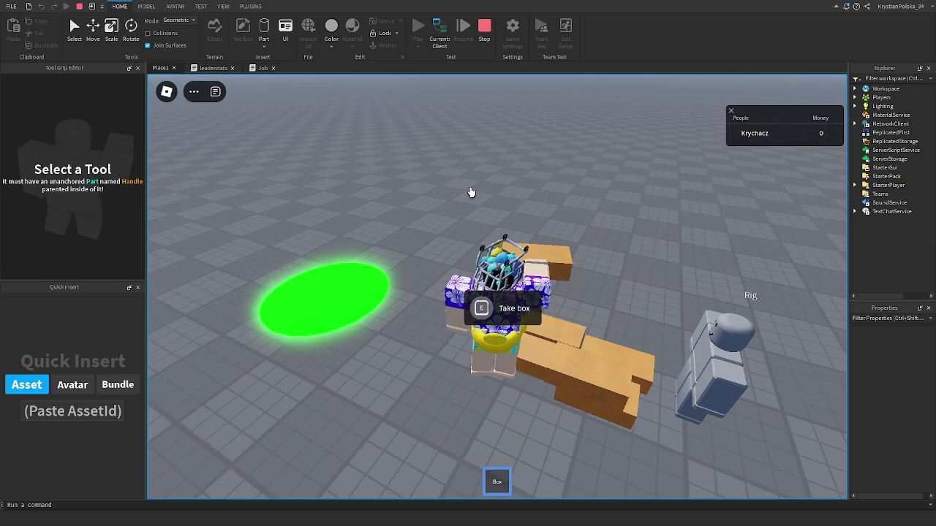
key(w)
right_drag(471, 187, 470, 187)
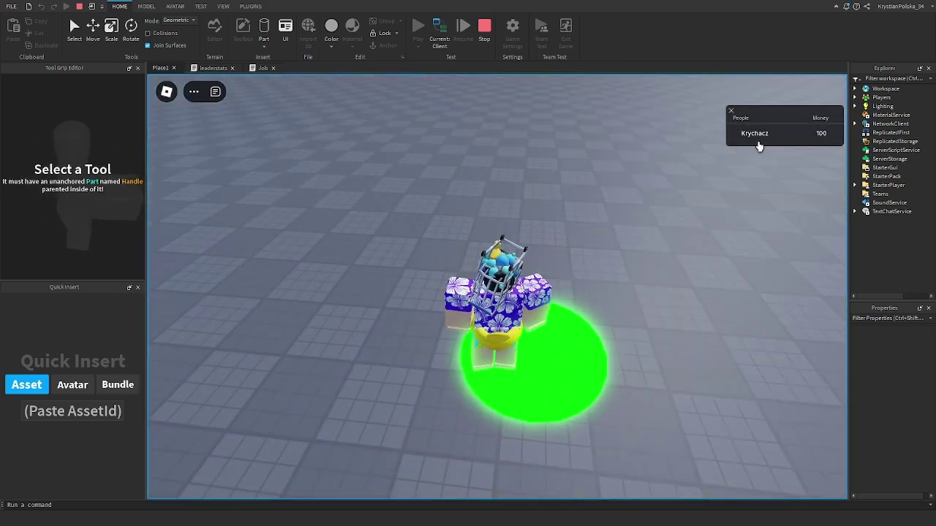
- Walk back from the Sell pad to the crates and try to take another box
key(s)
right_drag(623, 137, 622, 137)
key(e)
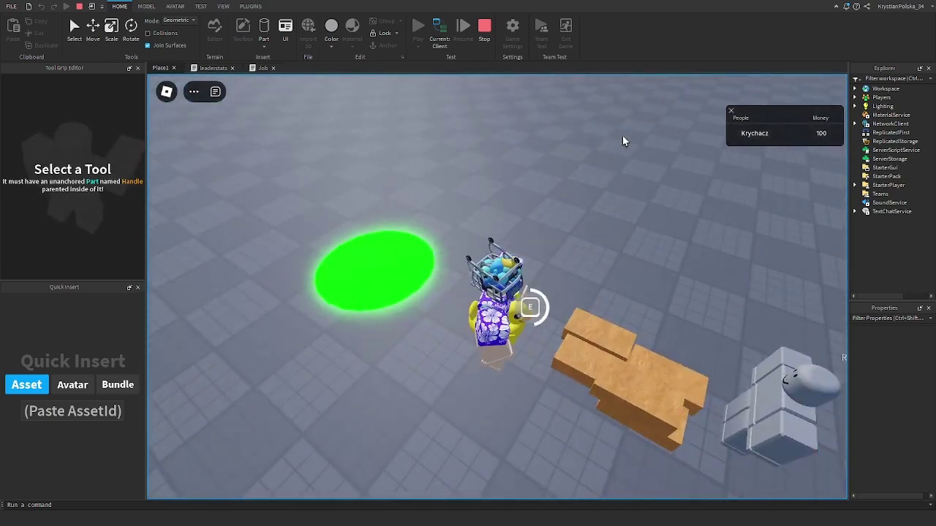
key(a)
key(d)
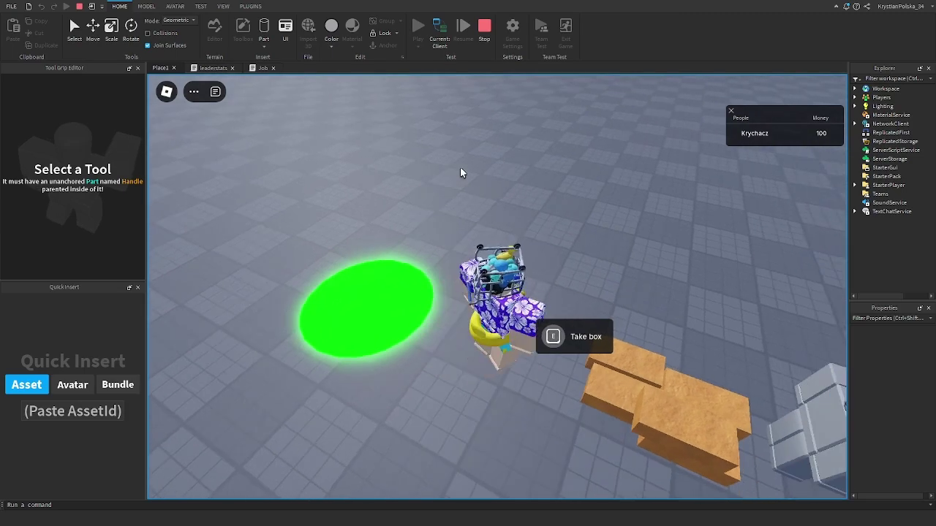
key(e)
right_drag(460, 168, 460, 168)
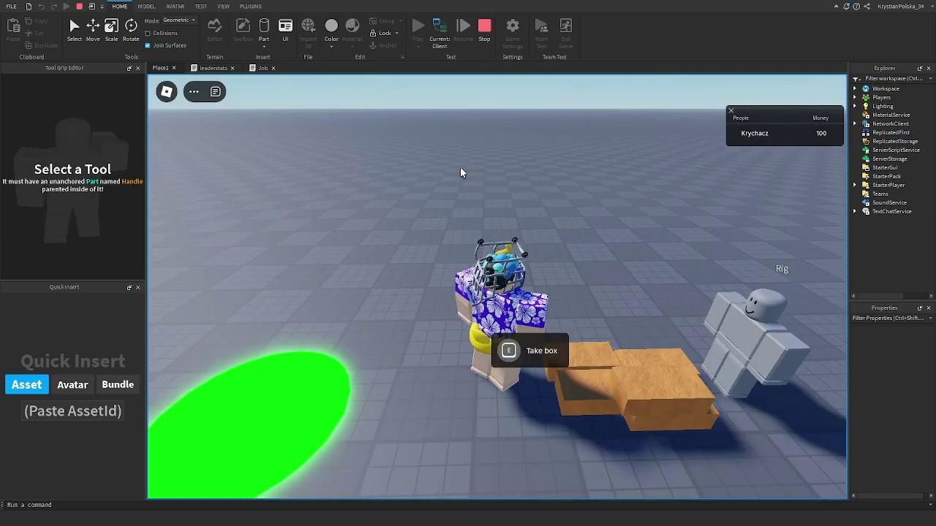
- Move the character back from the crates, look over the job area, and stop the playtest
key(s)
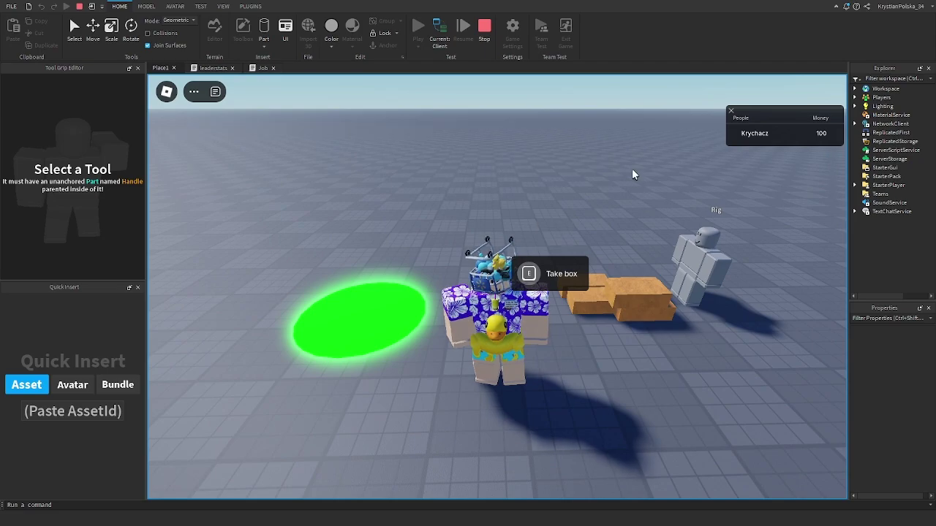
right_drag(627, 263, 620, 254)
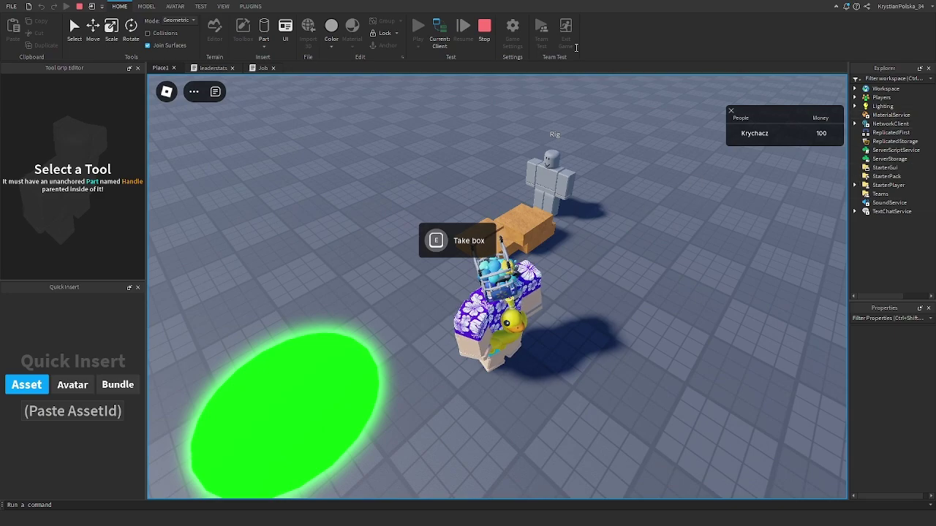
key(shift+F5)
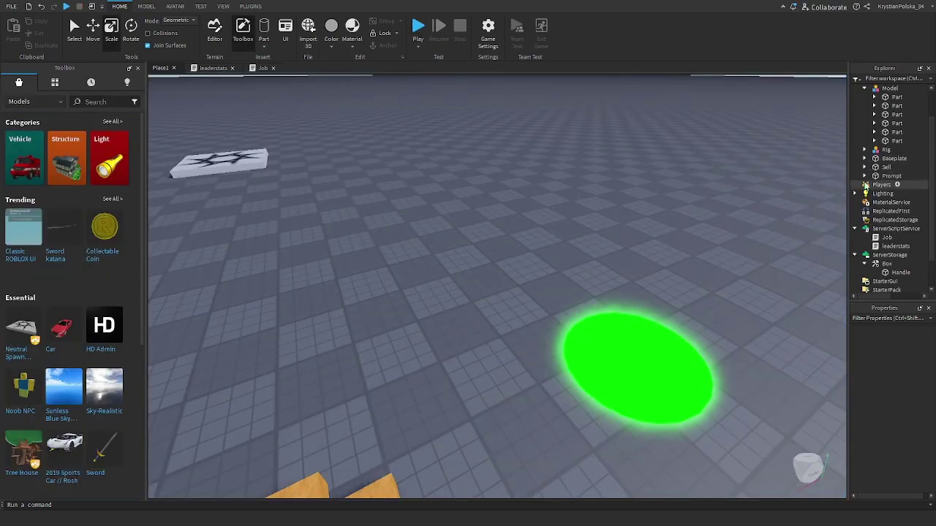